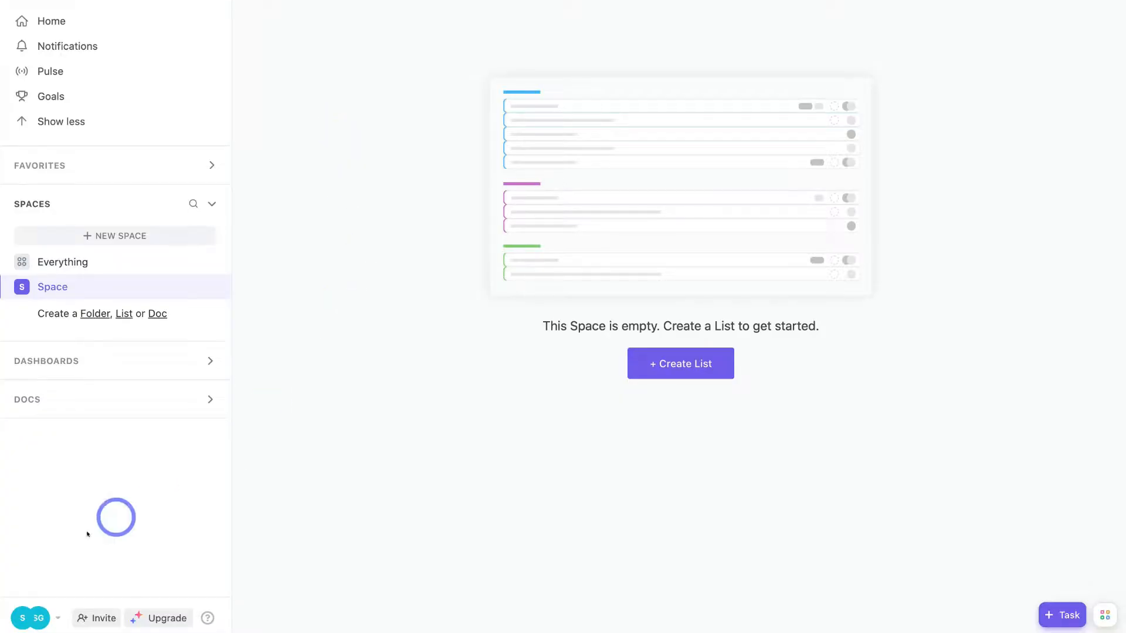
# View the workspace's member list in the People settings and return to the Space.
pyautogui.click(25, 617)
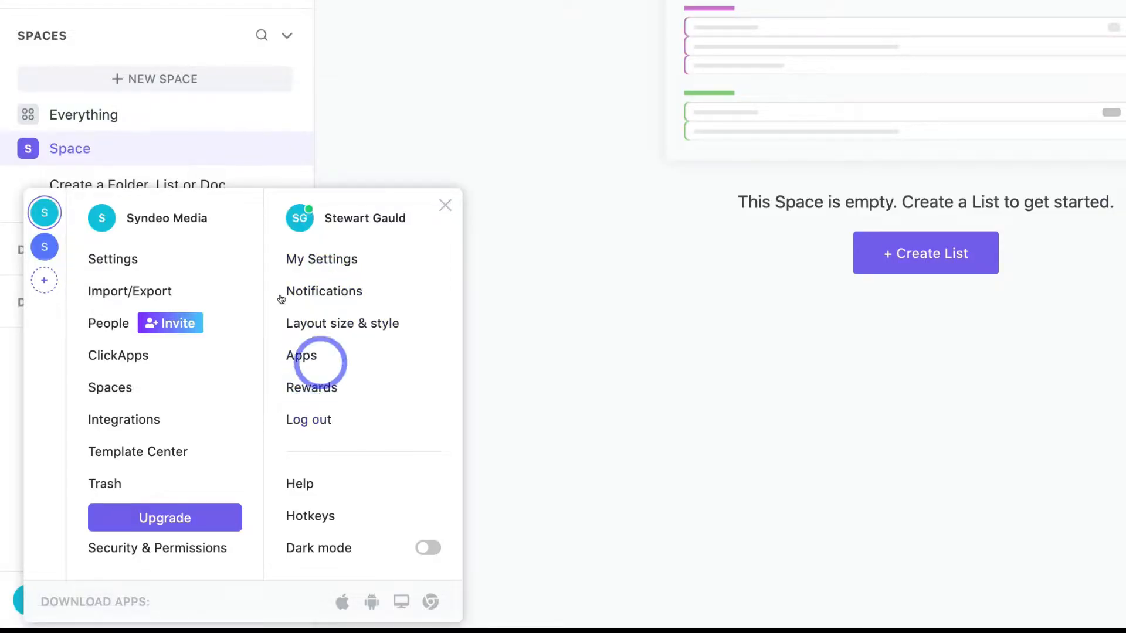
pyautogui.click(104, 322)
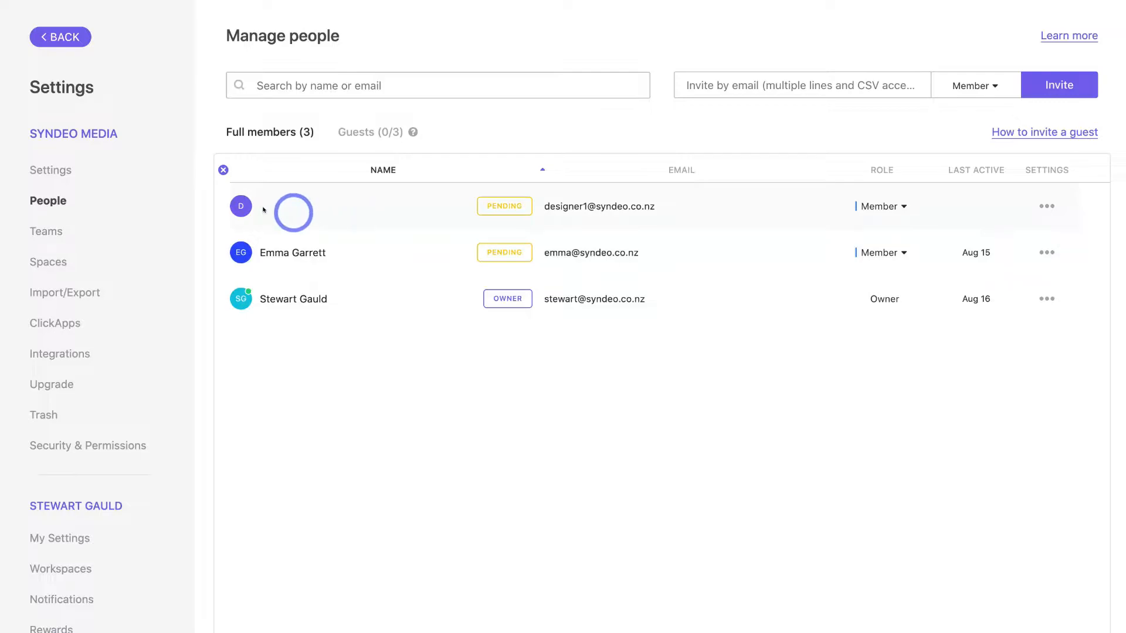
pyautogui.click(64, 39)
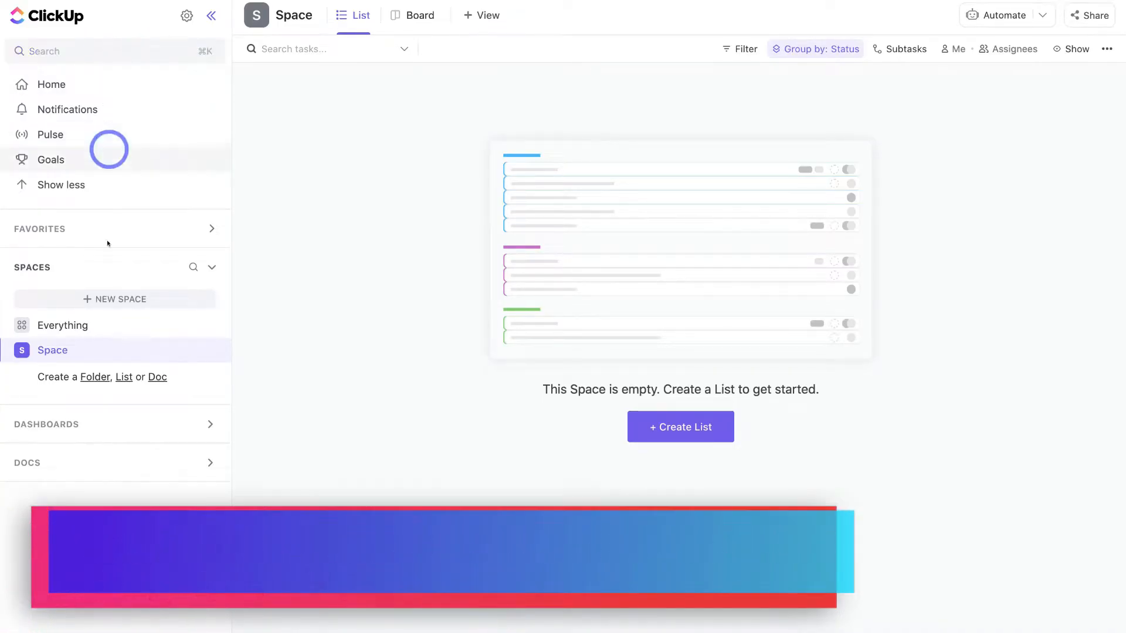
# Collapse the navigation sidebar and expand it again.
pyautogui.click(211, 16)
pyautogui.click(210, 16)
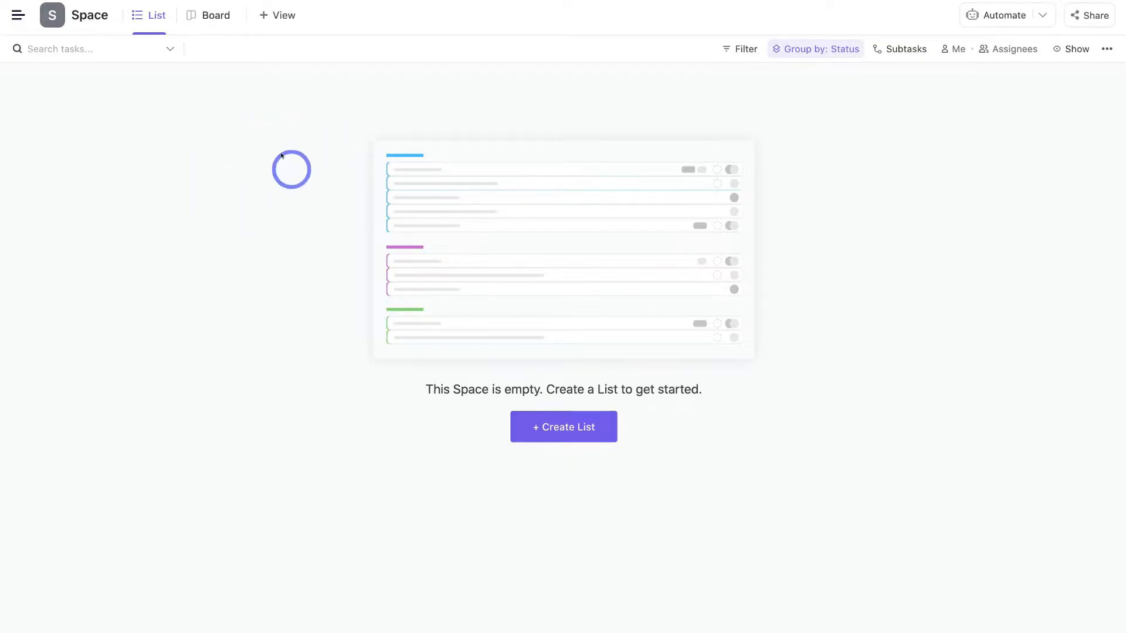
pyautogui.click(19, 14)
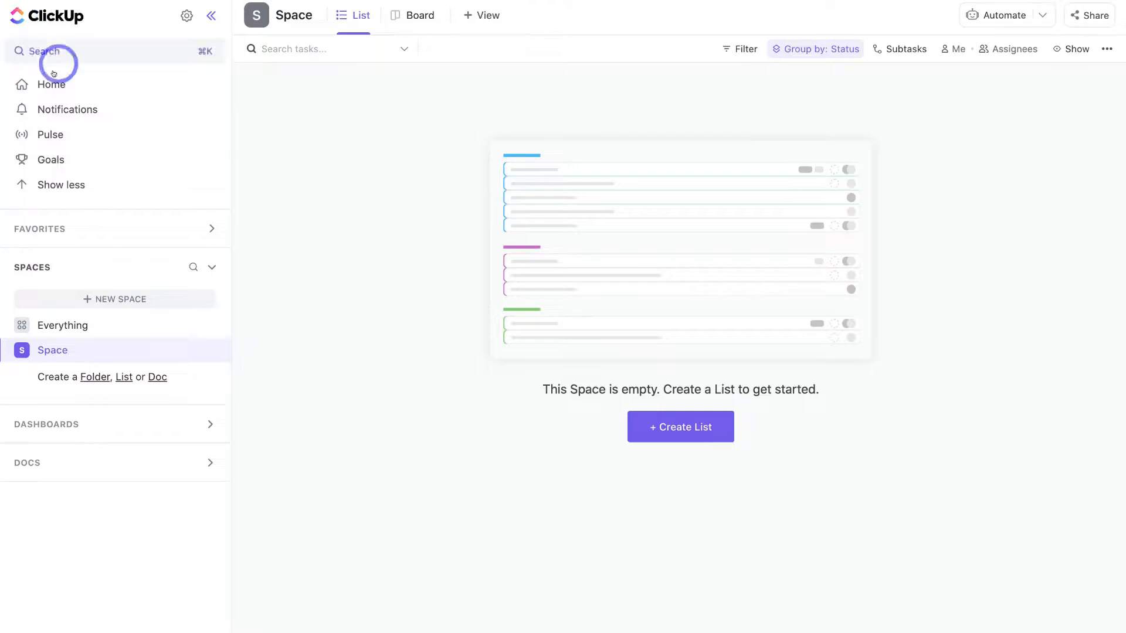
# View the Home, Notifications, Pulse and Goals pages in turn and expand the Spaces section.
pyautogui.click(93, 84)
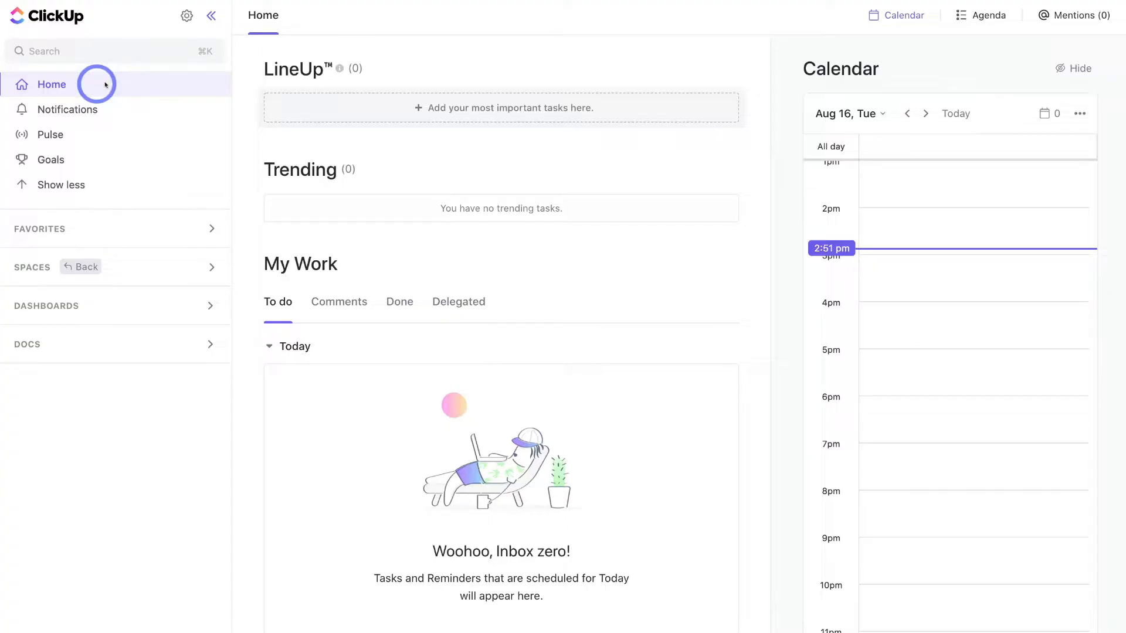
pyautogui.click(108, 105)
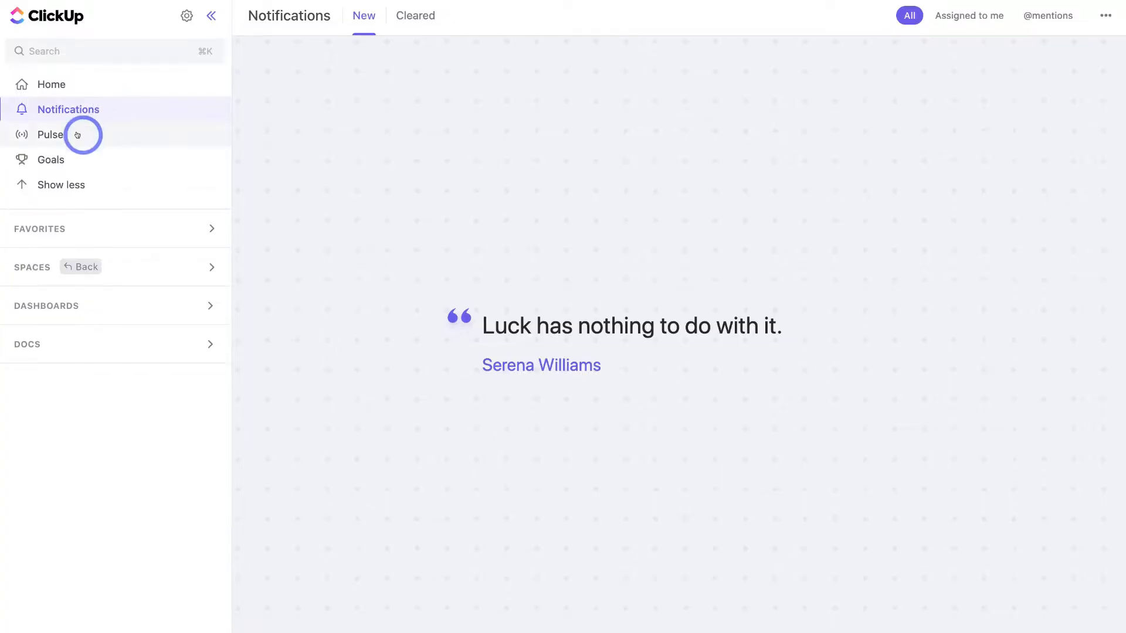
pyautogui.click(89, 135)
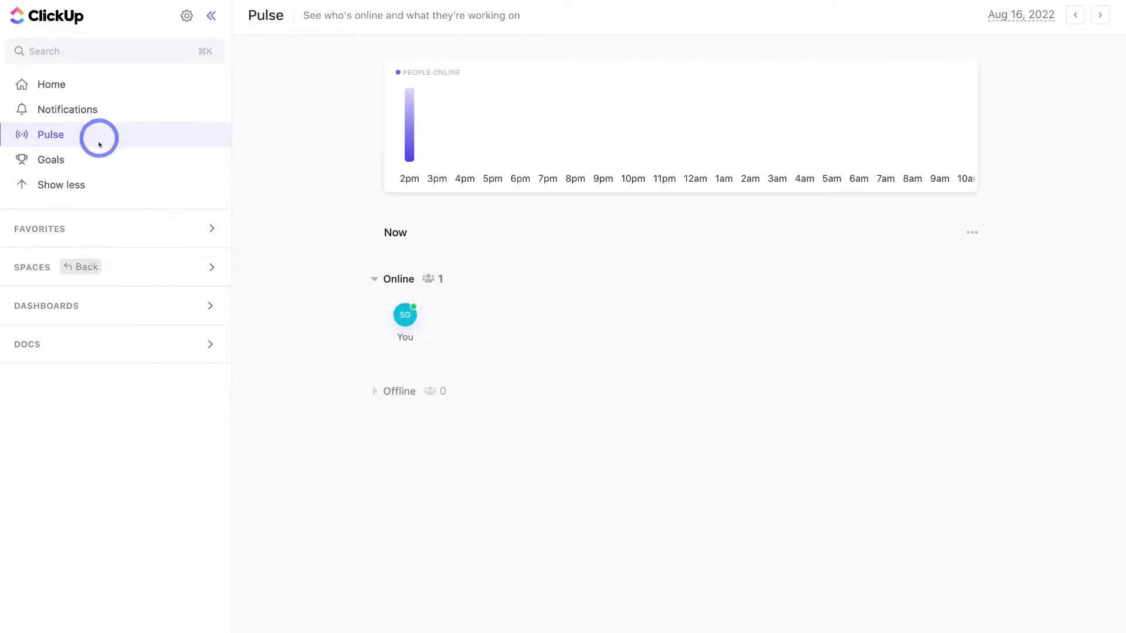
pyautogui.click(77, 159)
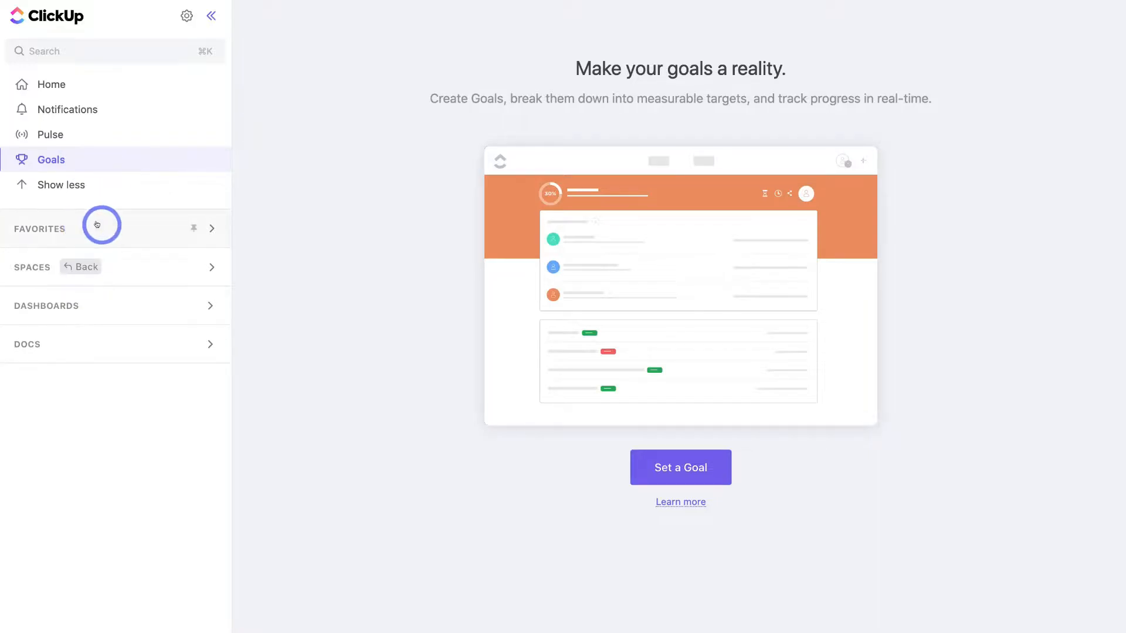
pyautogui.click(150, 268)
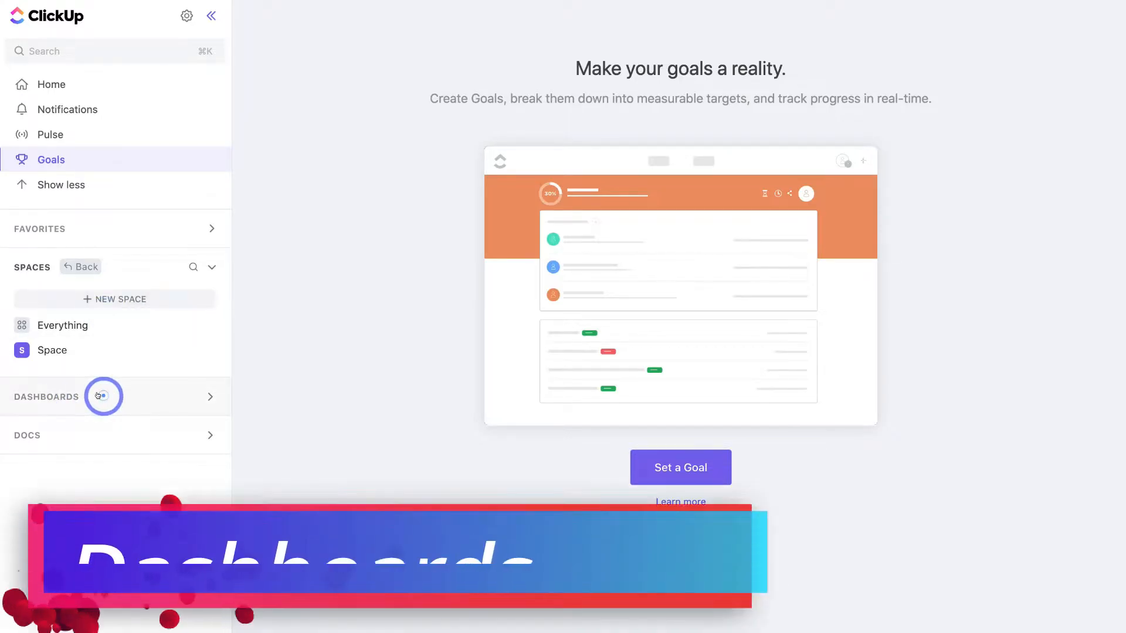
# Create a private dashboard from the Simple Dashboard template with the location hidden, and look over its widgets.
pyautogui.click(100, 397)
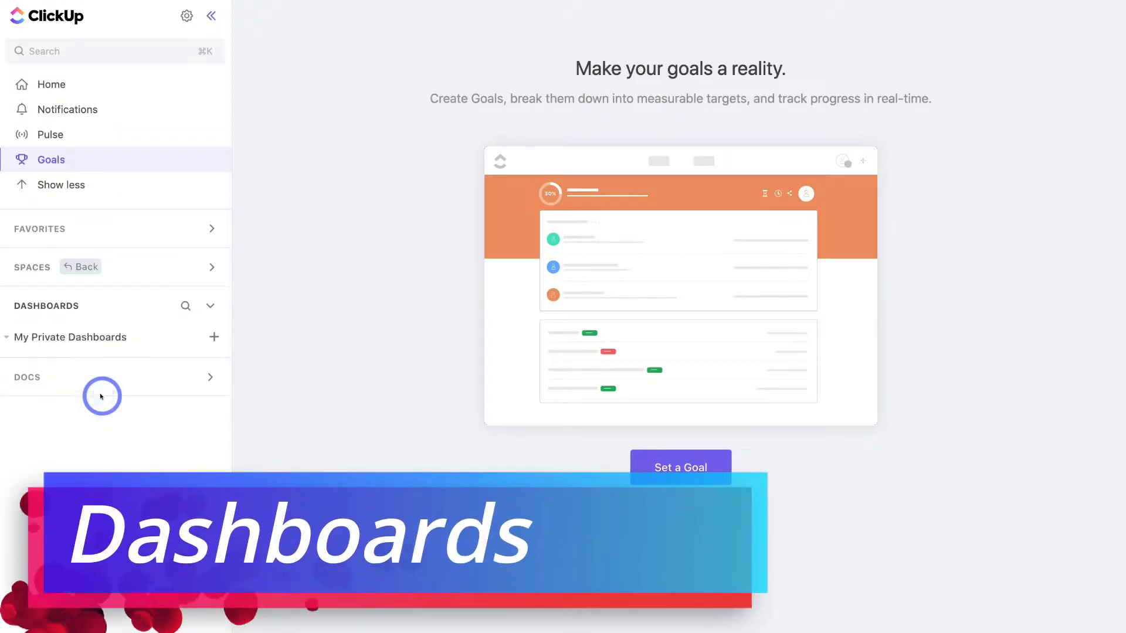
pyautogui.click(212, 337)
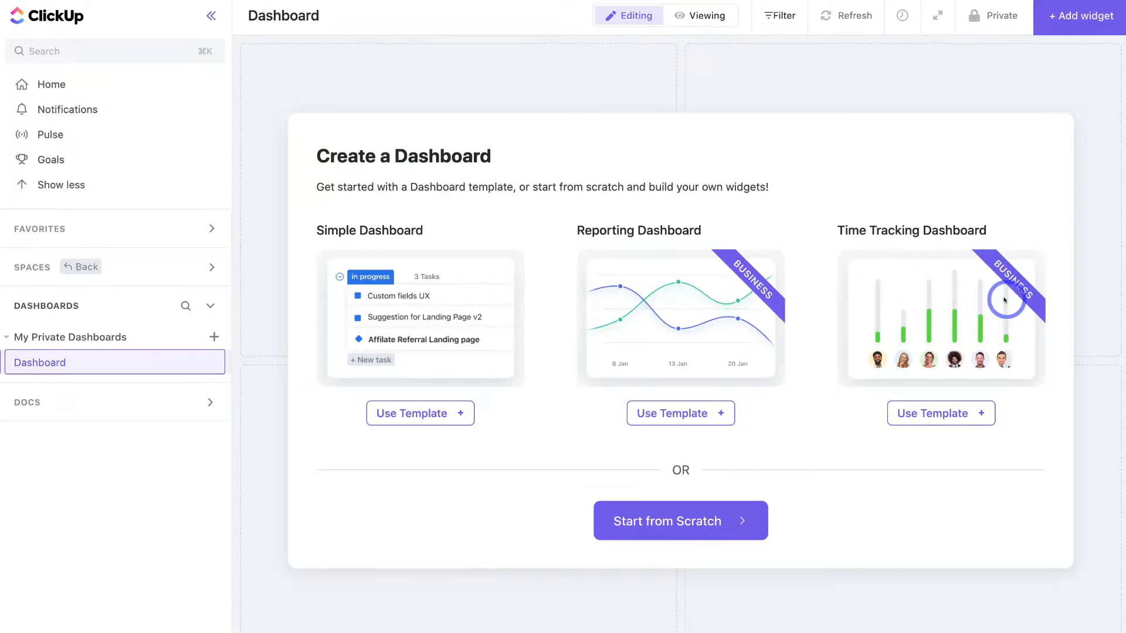
pyautogui.click(432, 417)
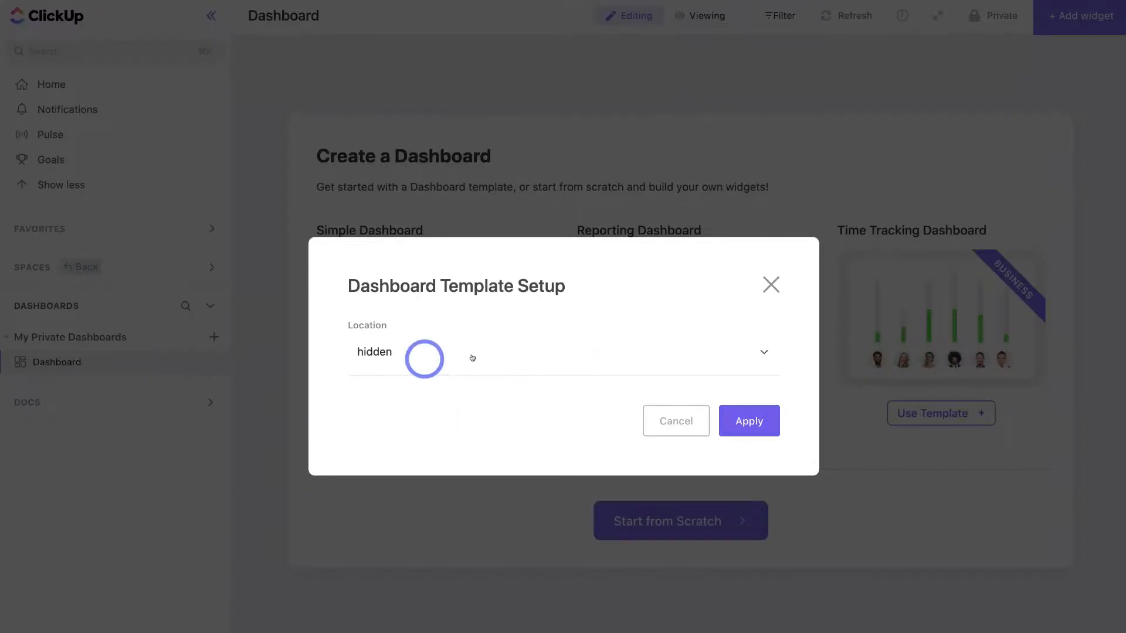
pyautogui.click(743, 418)
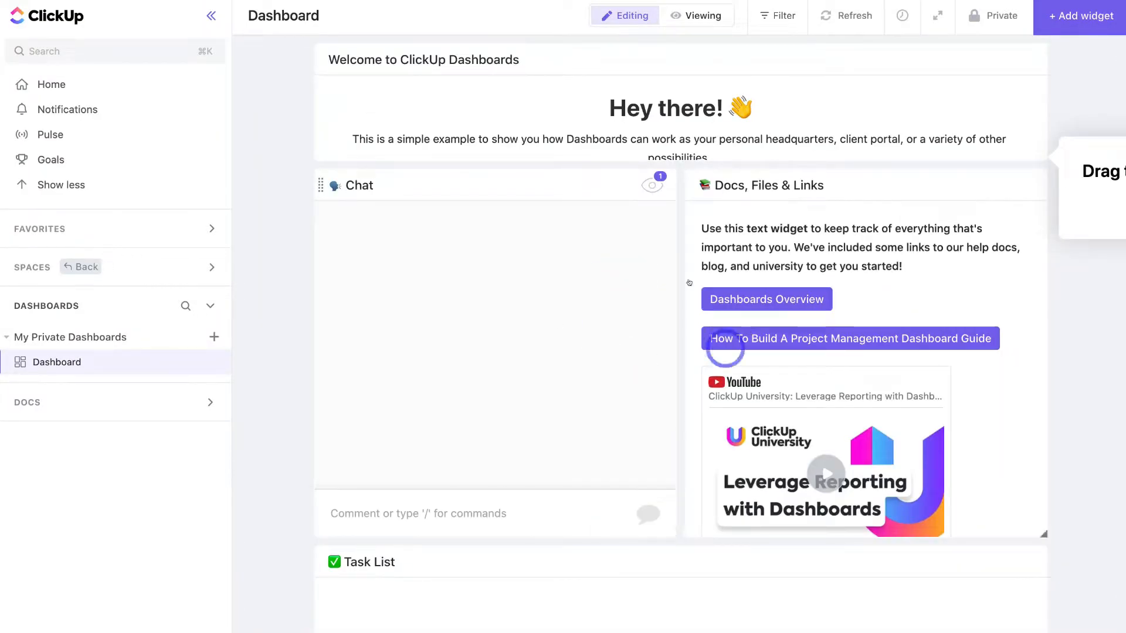
pyautogui.scroll(-3, 585, 368)
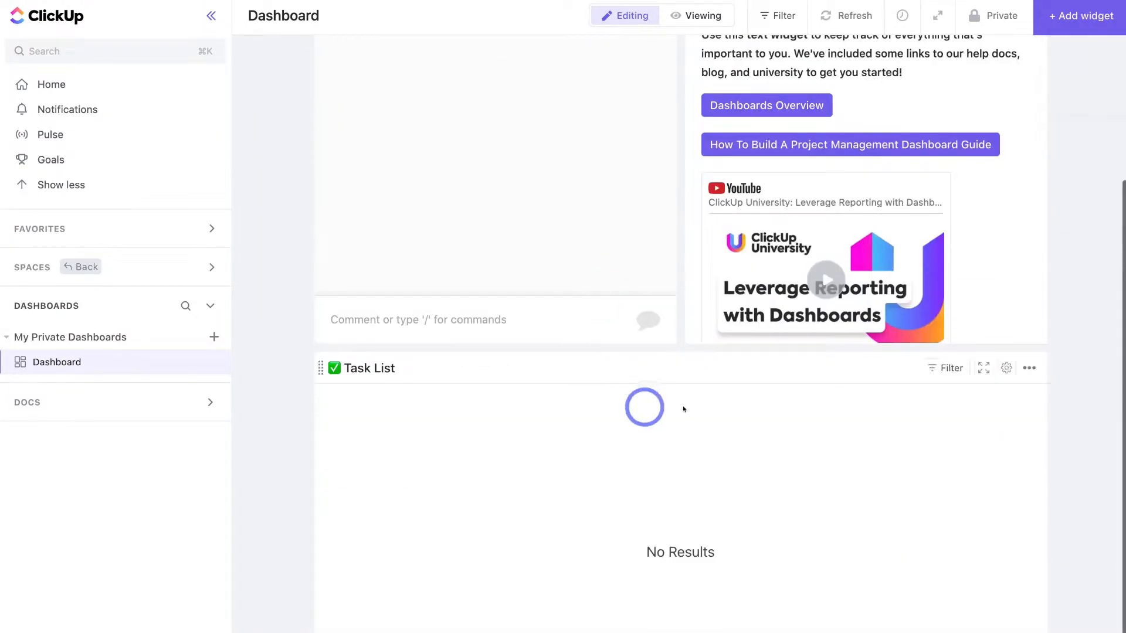
pyautogui.scroll(1, 657, 241)
pyautogui.scroll(2, 638, 232)
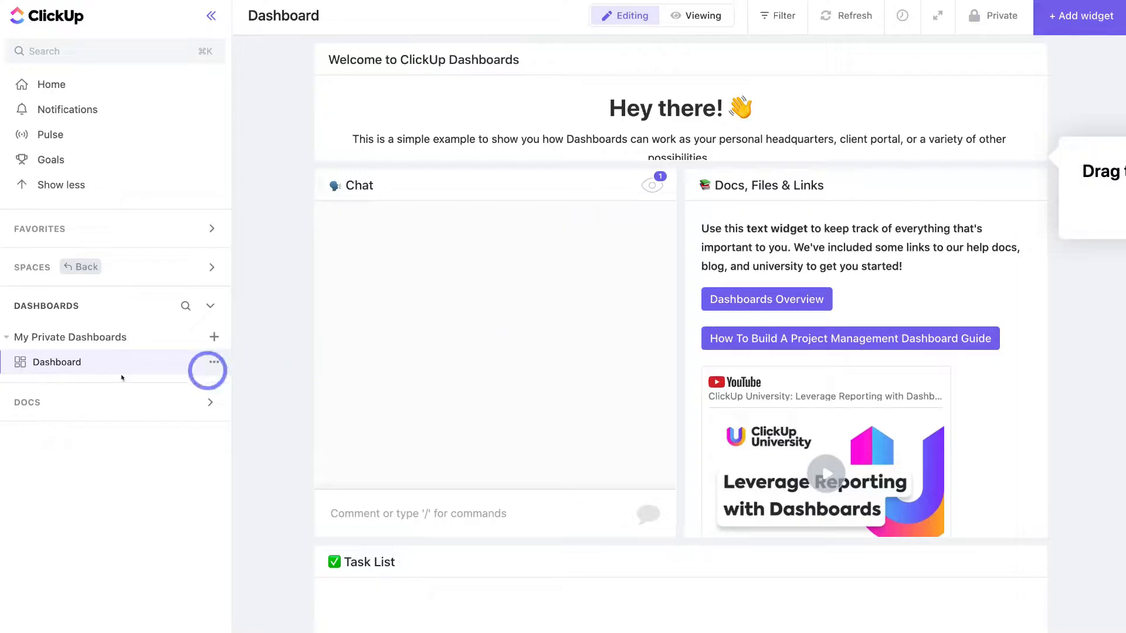
# Open a blank new doc to view its editor and close it without adding content.
pyautogui.click(109, 402)
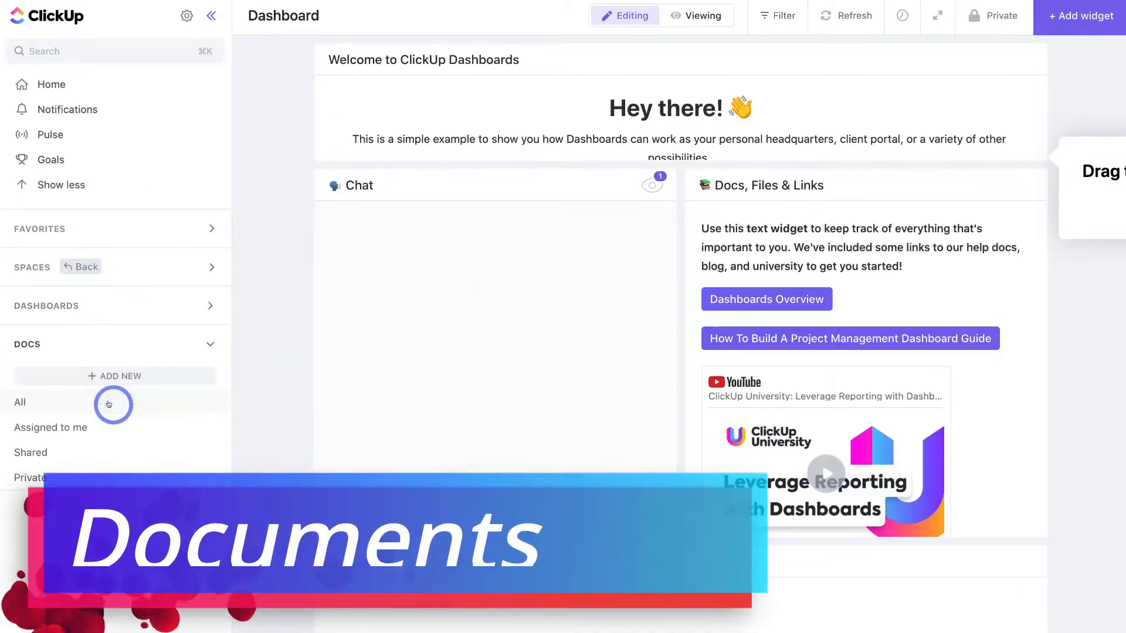
pyautogui.click(135, 377)
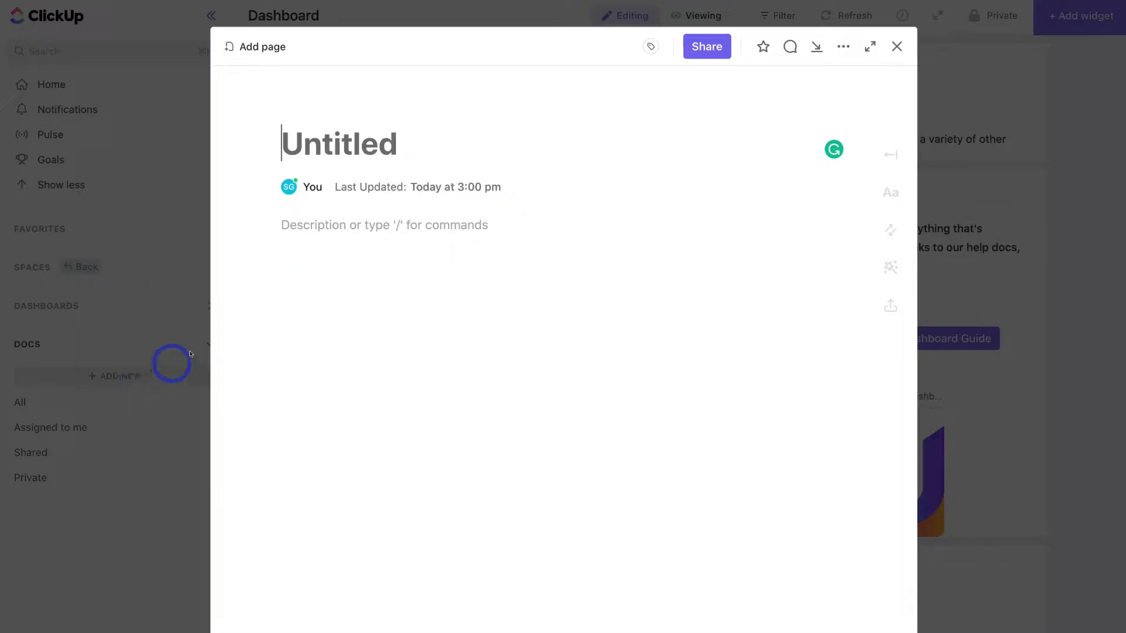
pyautogui.click(892, 46)
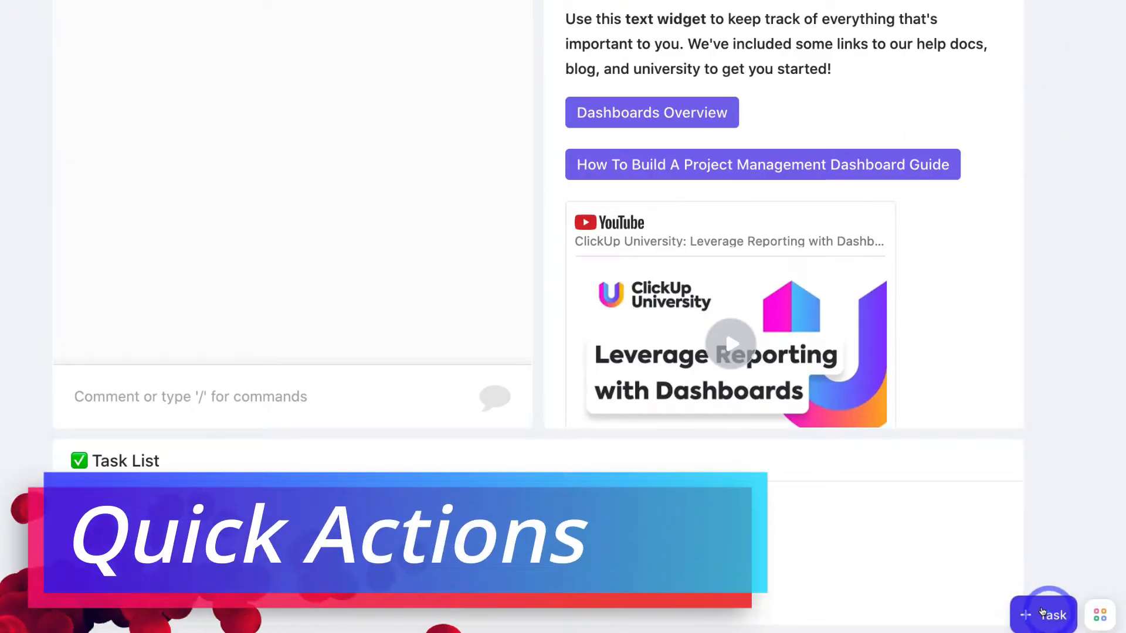
# View the new task form, the time tracking timer and the Notepad among the quick actions.
pyautogui.click(1043, 613)
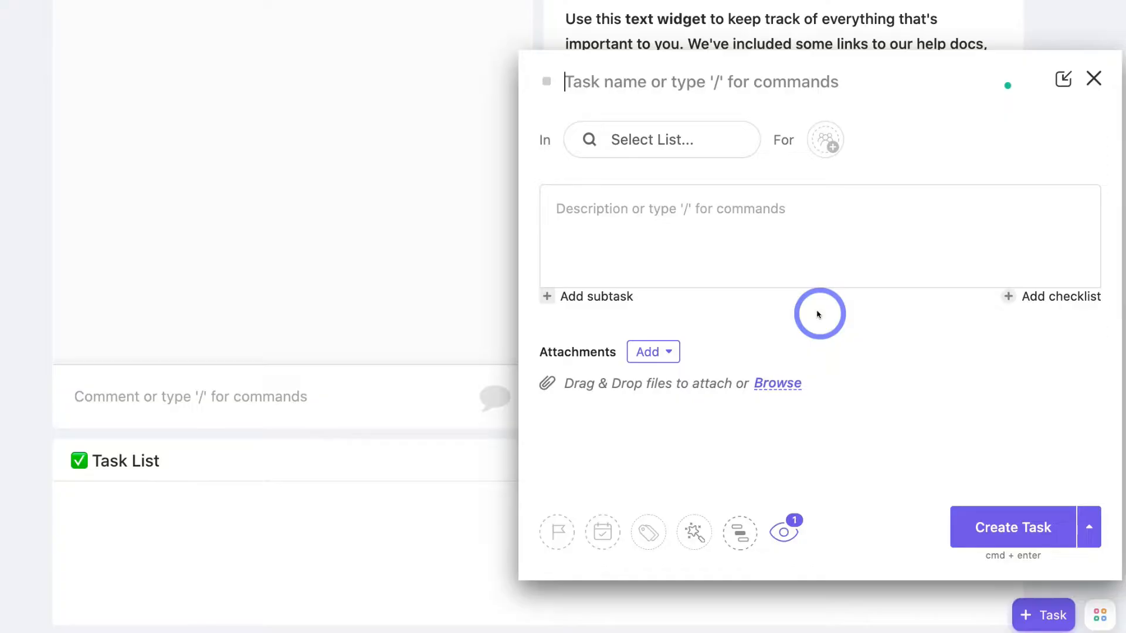
pyautogui.click(1093, 78)
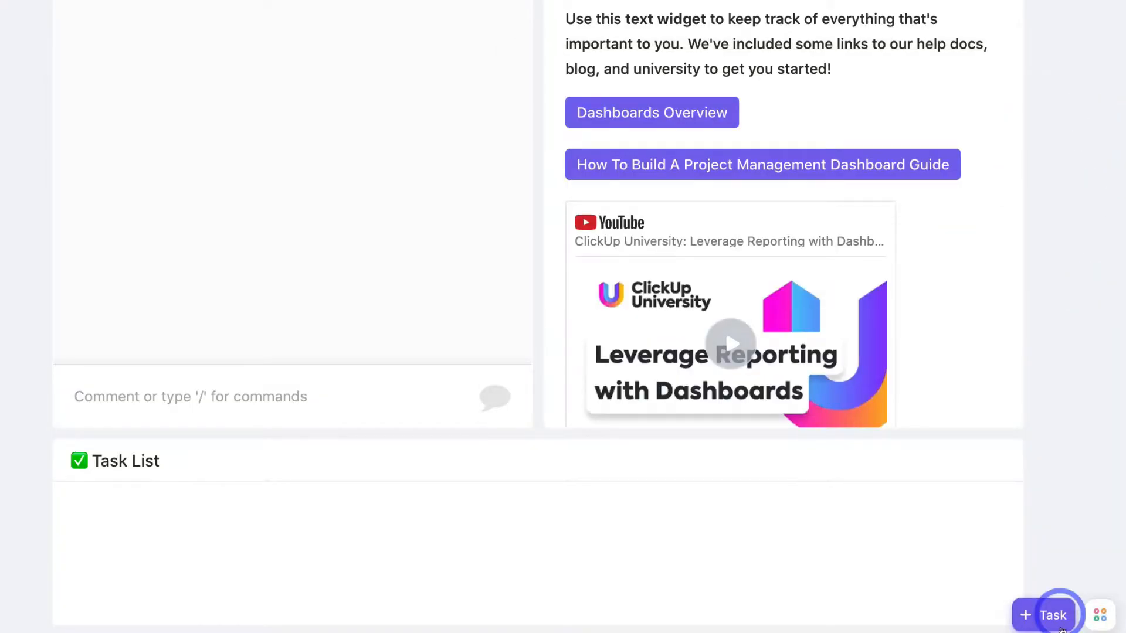
pyautogui.click(1099, 613)
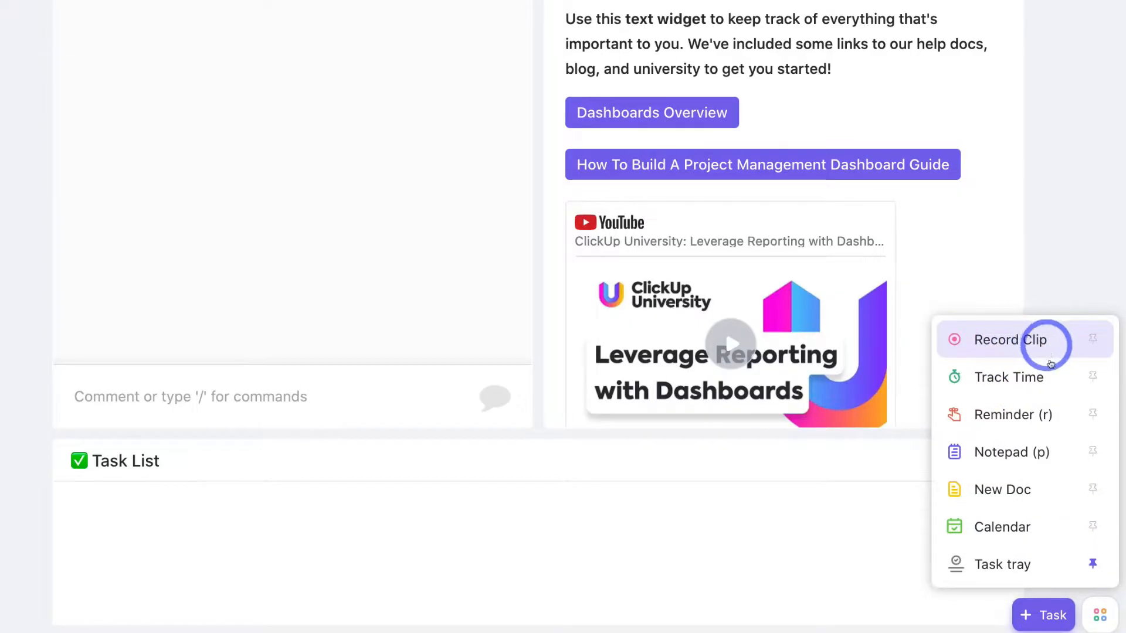
pyautogui.click(1021, 374)
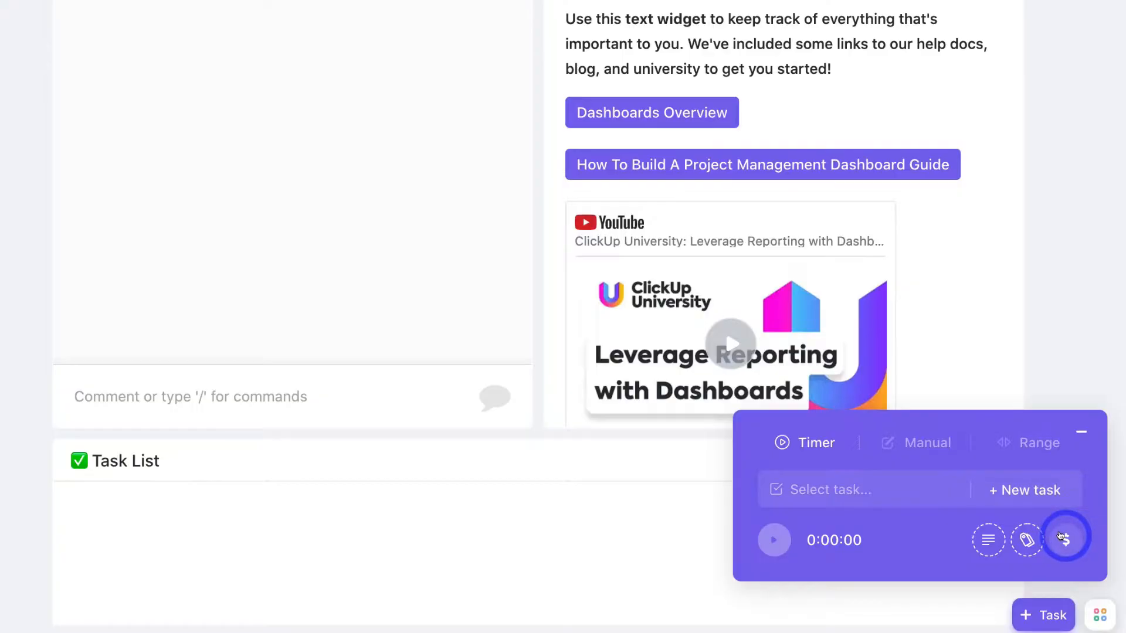
pyautogui.click(1091, 613)
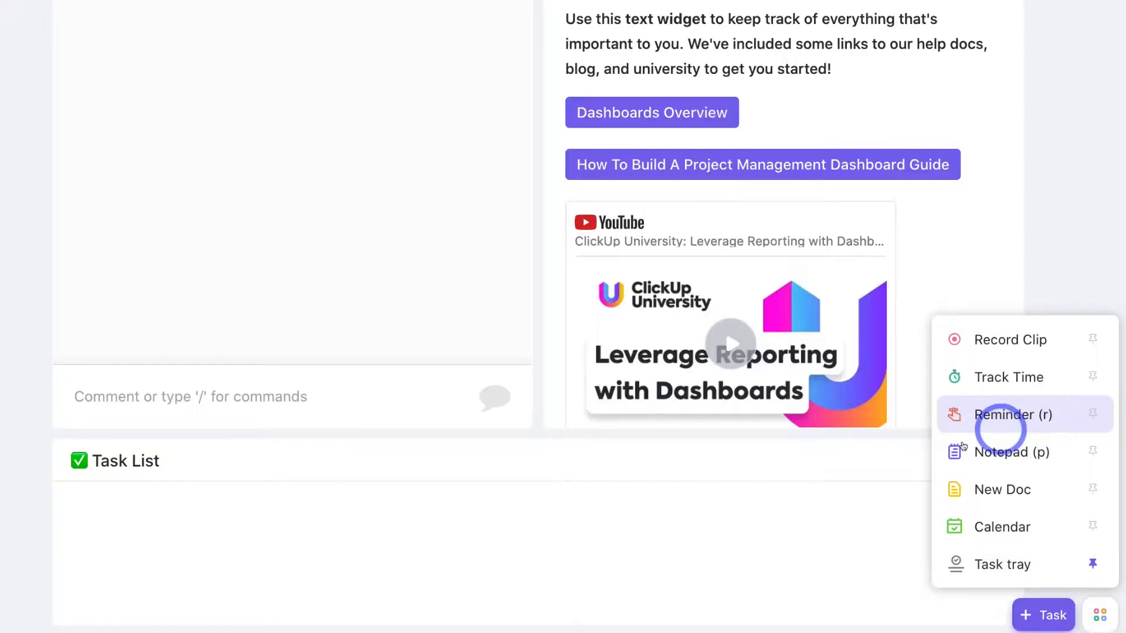
pyautogui.click(993, 451)
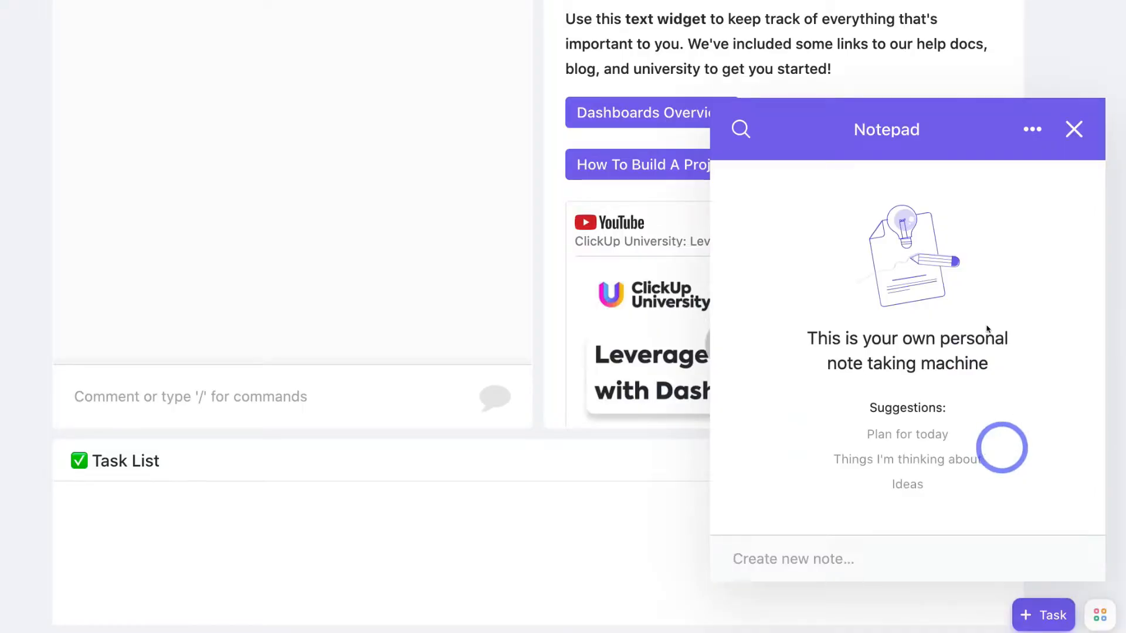
# Pin Track Time, Notepad and Calendar from the quick actions beside the new task shortcut.
pyautogui.click(1100, 614)
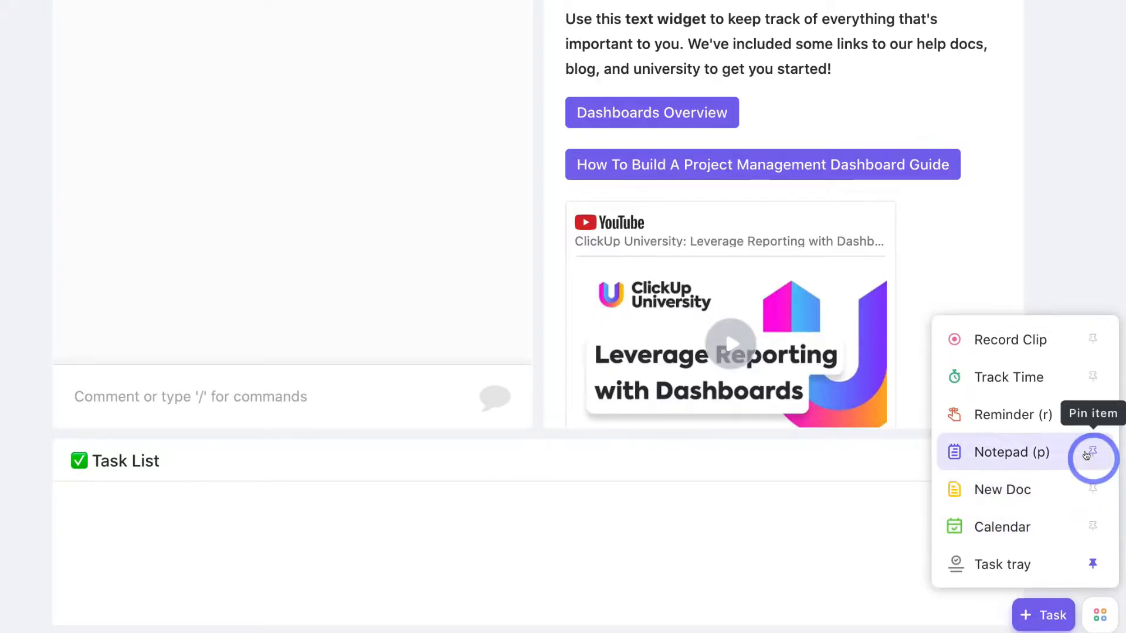
pyautogui.click(1089, 375)
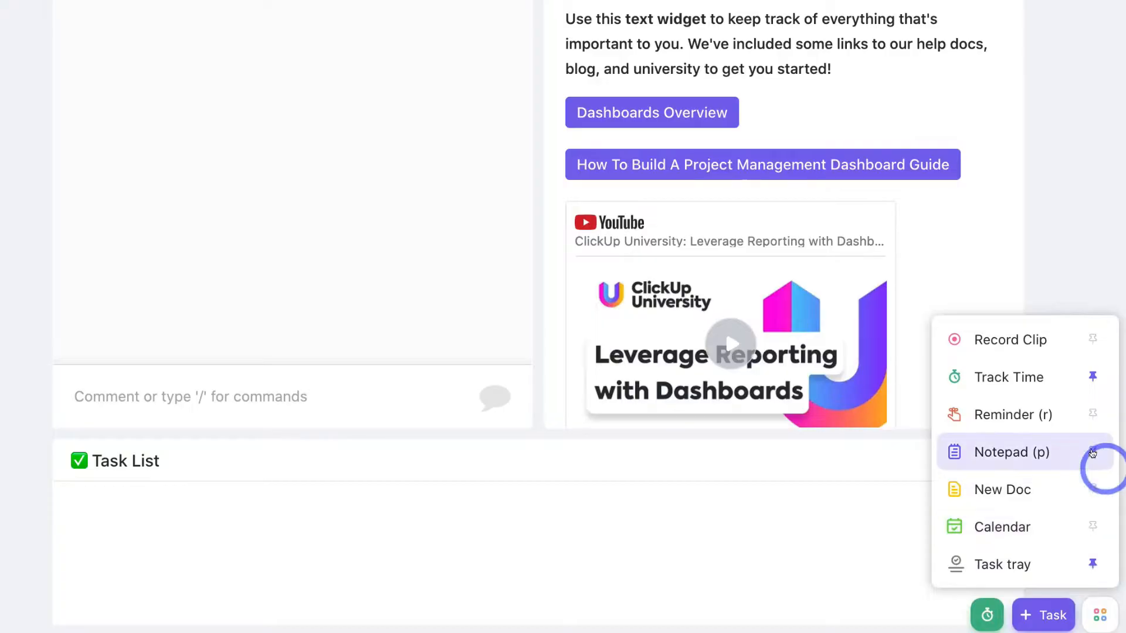
pyautogui.click(1090, 449)
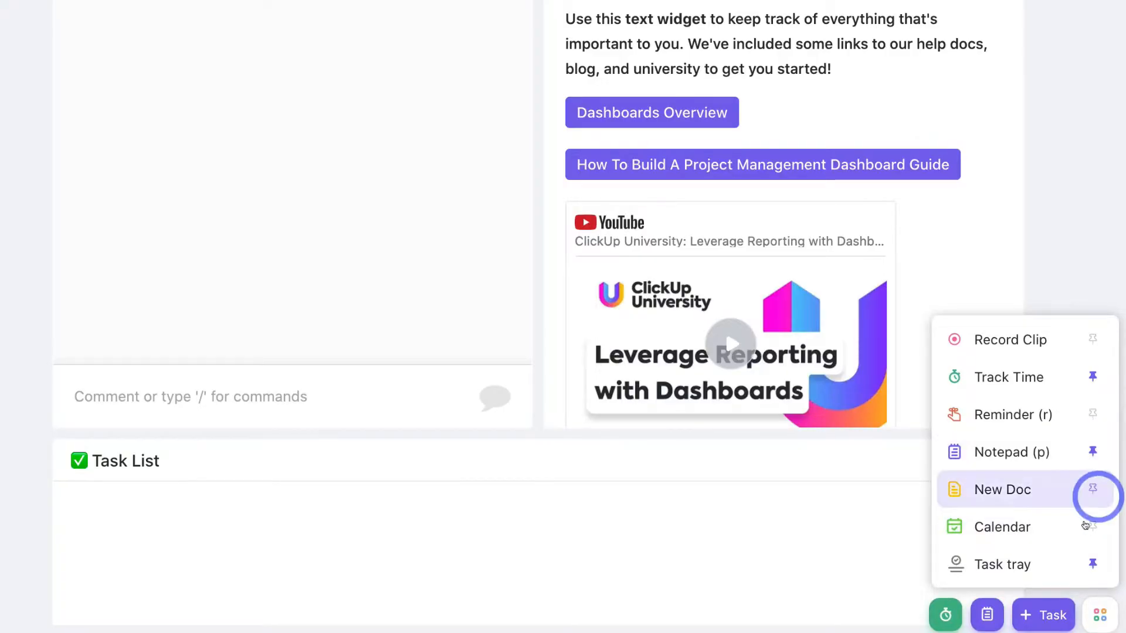
pyautogui.click(1088, 526)
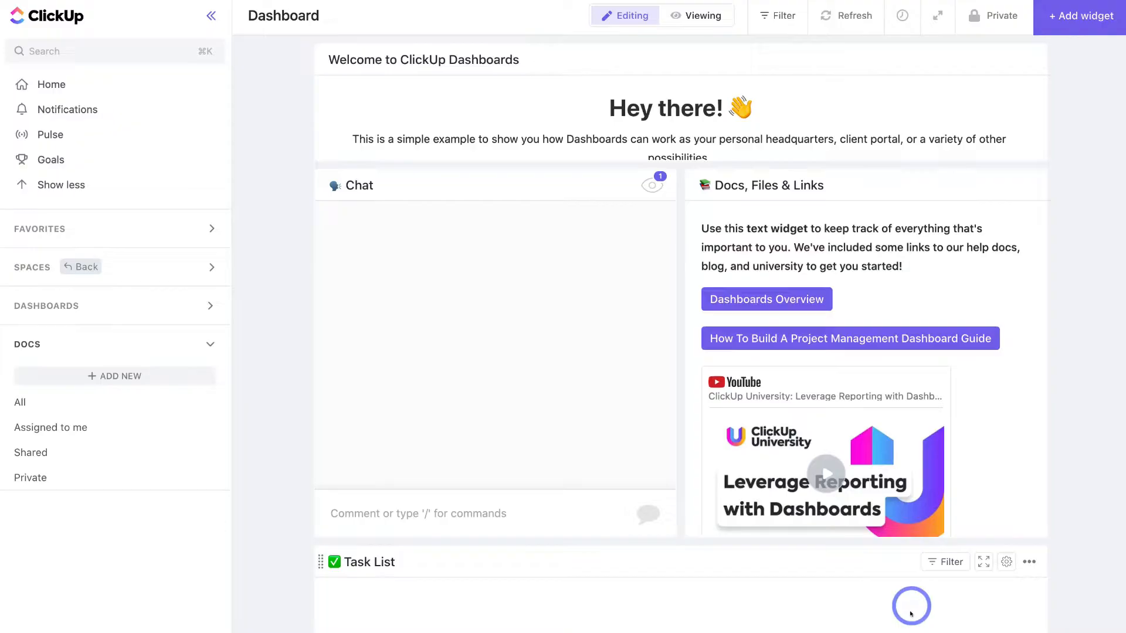
# Start creating a new Space in the workspace.
pyautogui.click(187, 271)
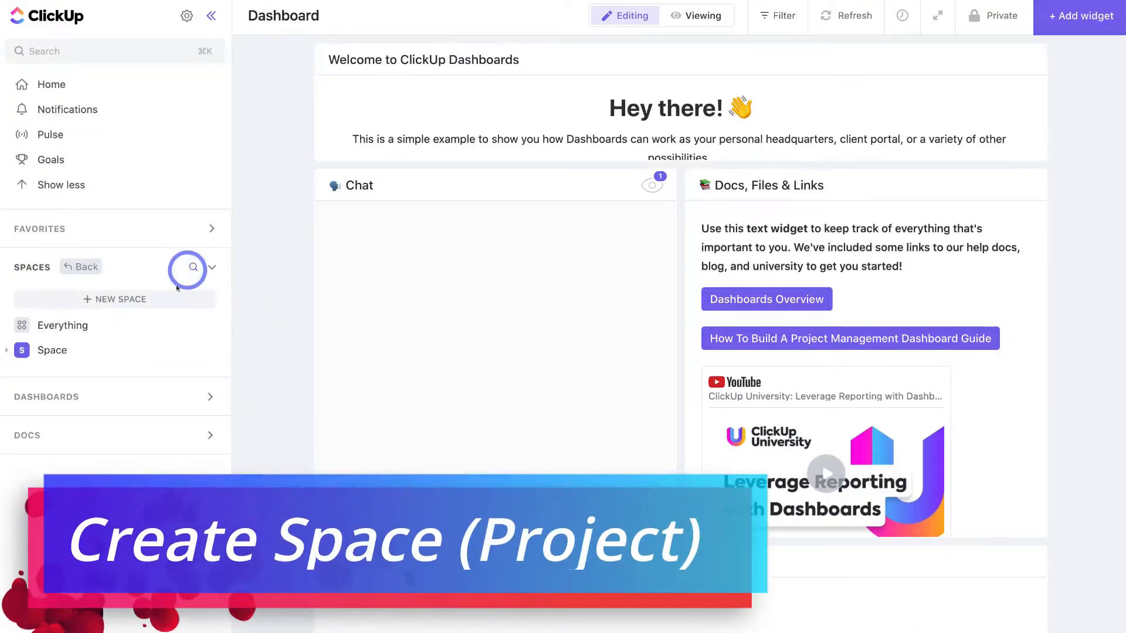
pyautogui.click(149, 298)
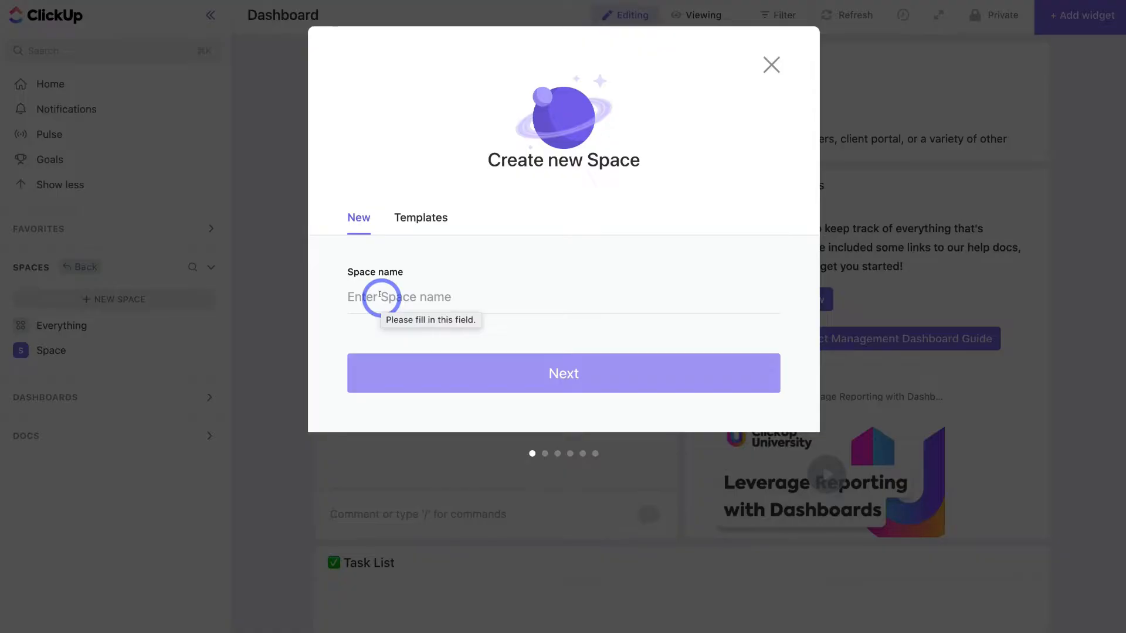
# Browse the community Space templates from Operations through Engineering & Product, and return to the blank Space setup.
pyautogui.click(418, 222)
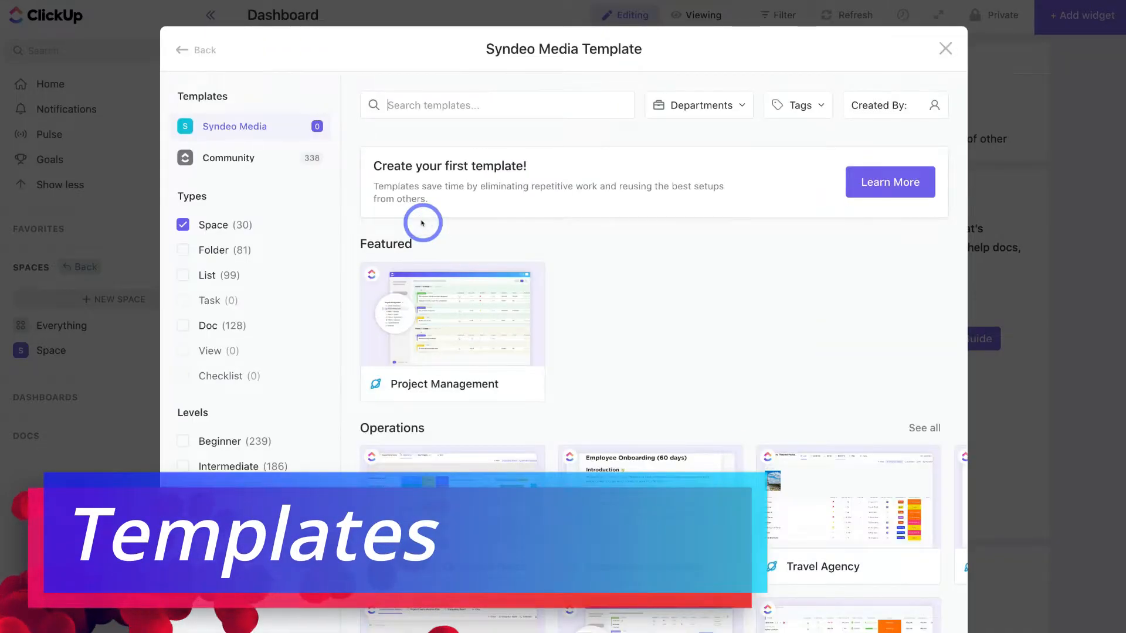
pyautogui.scroll(-3, 476, 293)
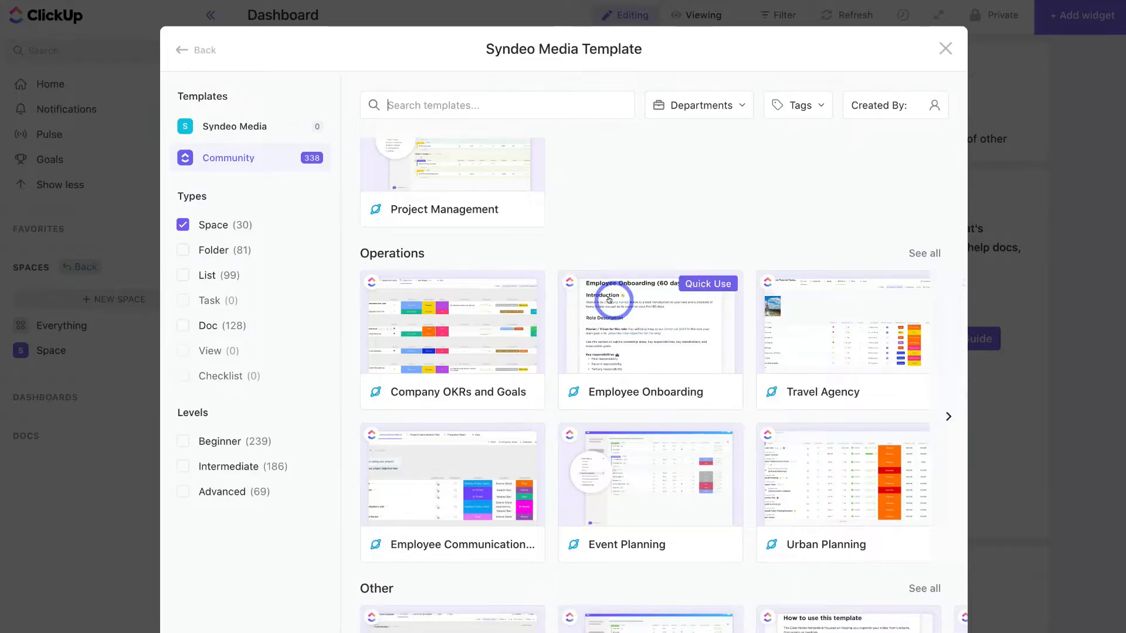
pyautogui.scroll(-2, 612, 298)
pyautogui.scroll(-1, 609, 299)
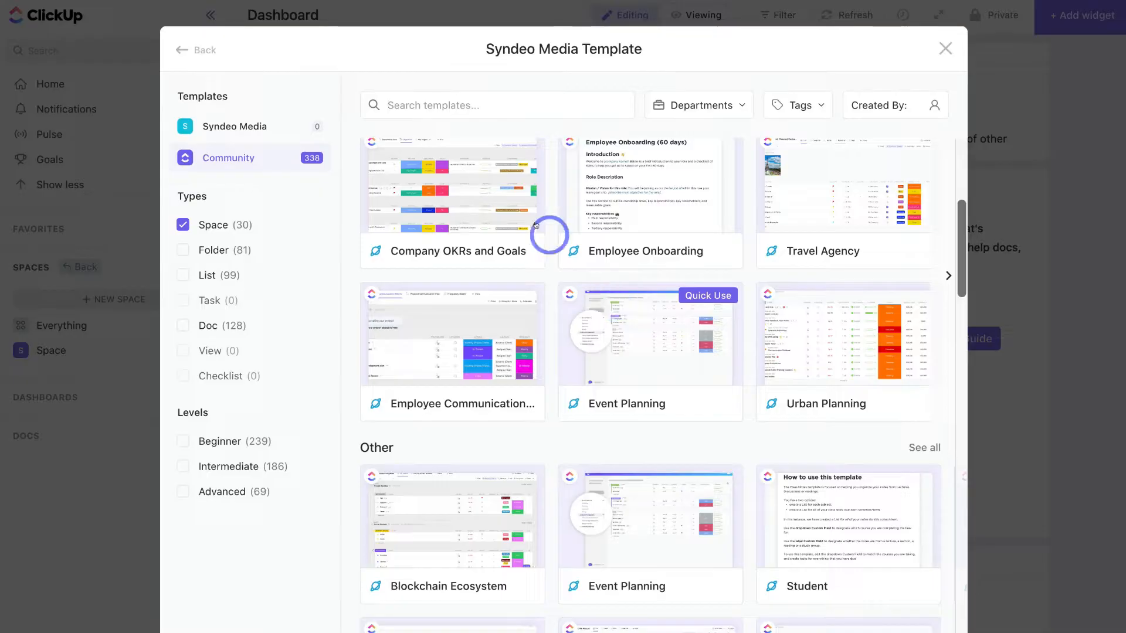
pyautogui.click(469, 104)
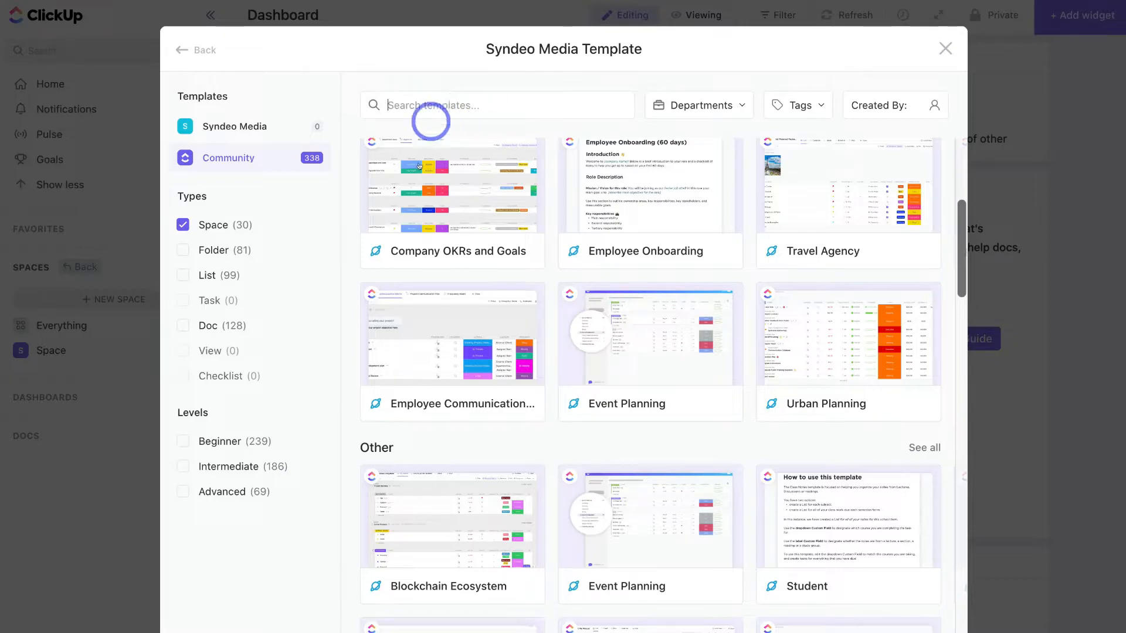
pyautogui.scroll(-3, 458, 183)
pyautogui.scroll(-5, 457, 184)
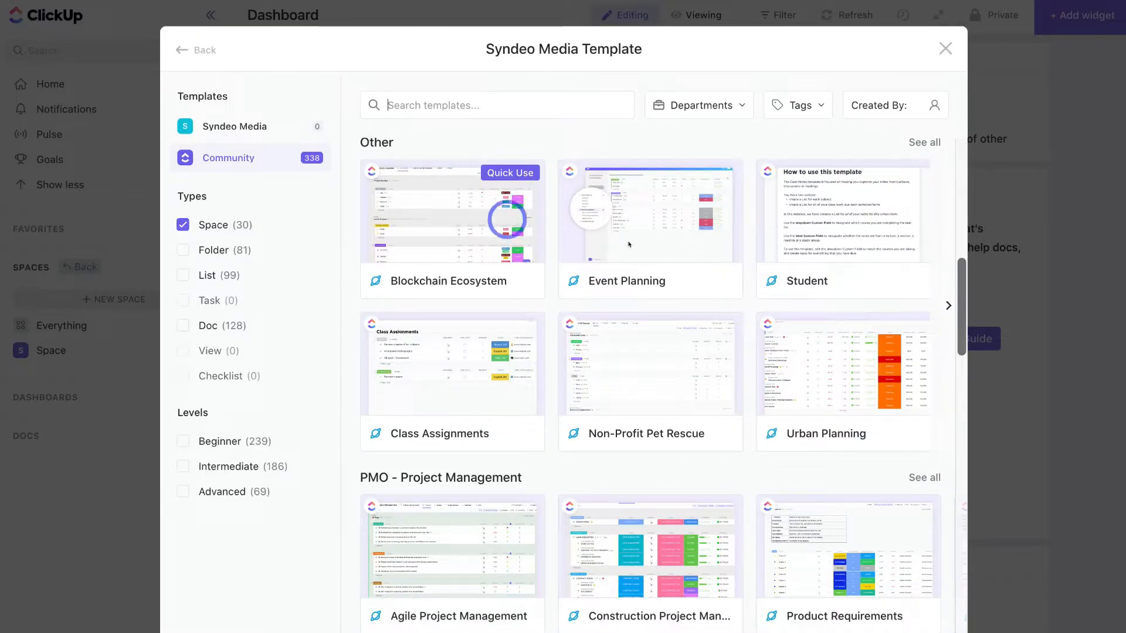
pyautogui.scroll(-2, 647, 233)
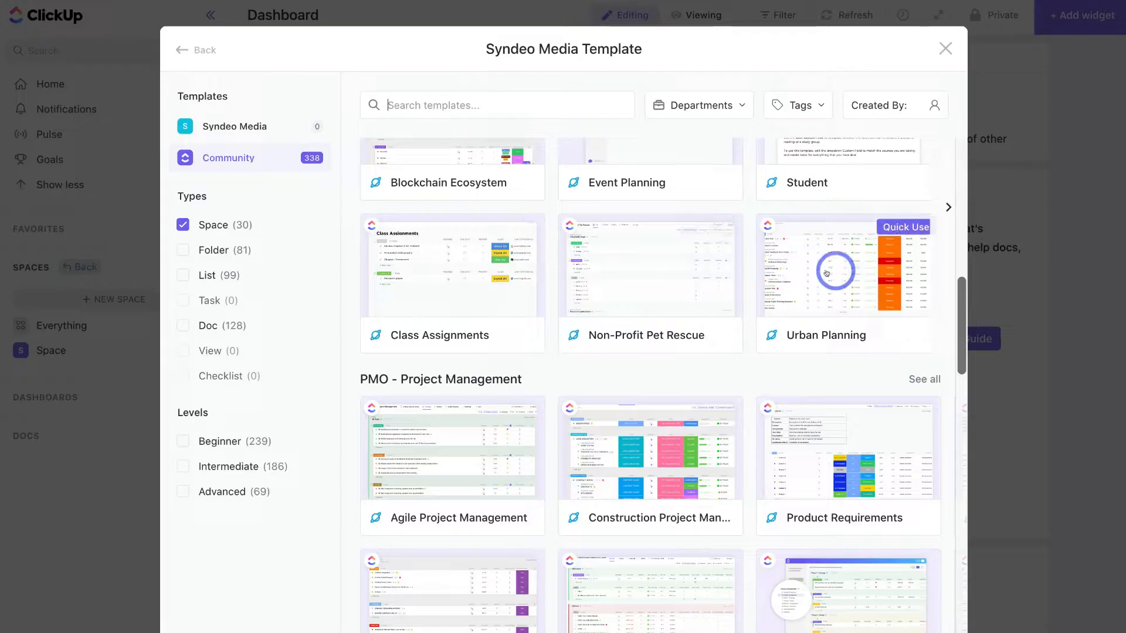
pyautogui.scroll(-10, 827, 269)
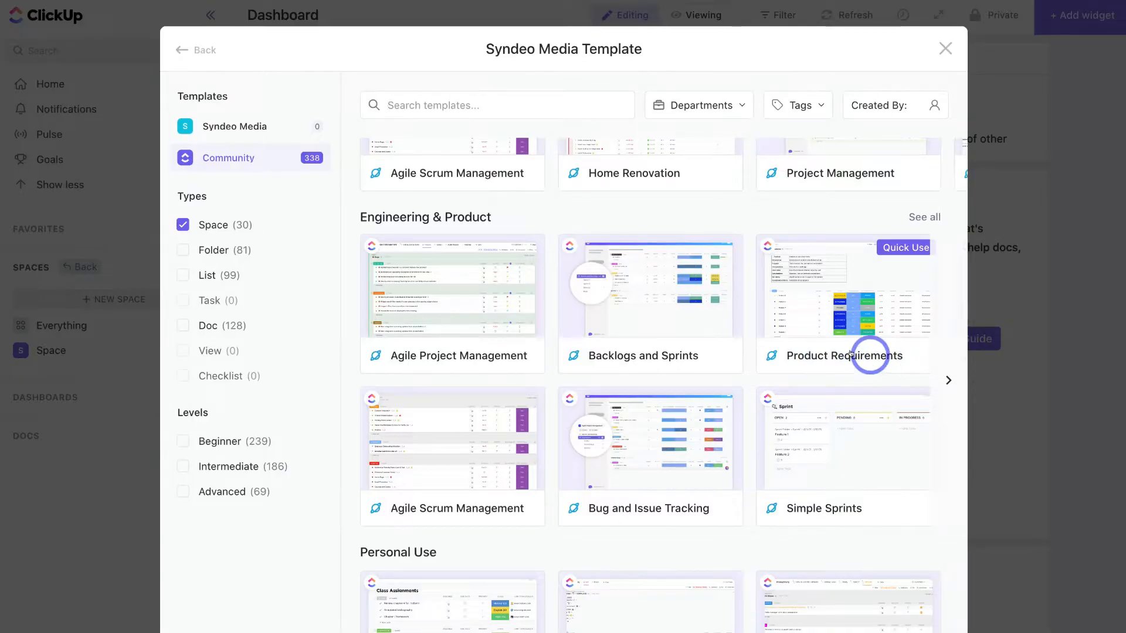
pyautogui.click(196, 50)
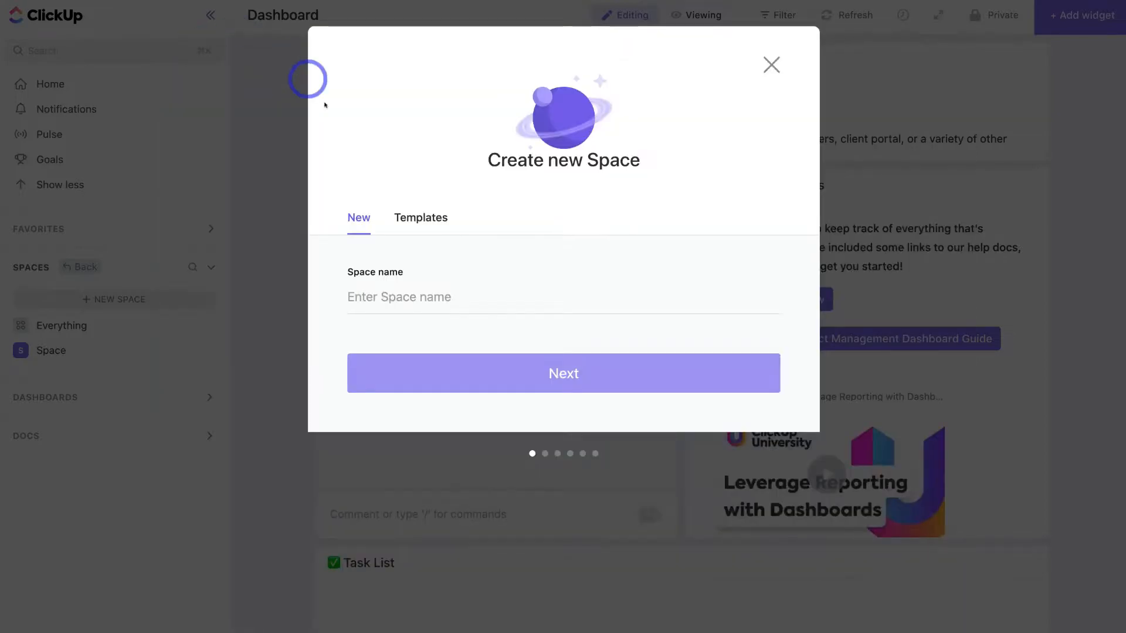
# Name the new Space Client A - Branding and give it a green color with the light bulb avatar.
pyautogui.click(365, 295)
pyautogui.write('Client A - Branding')
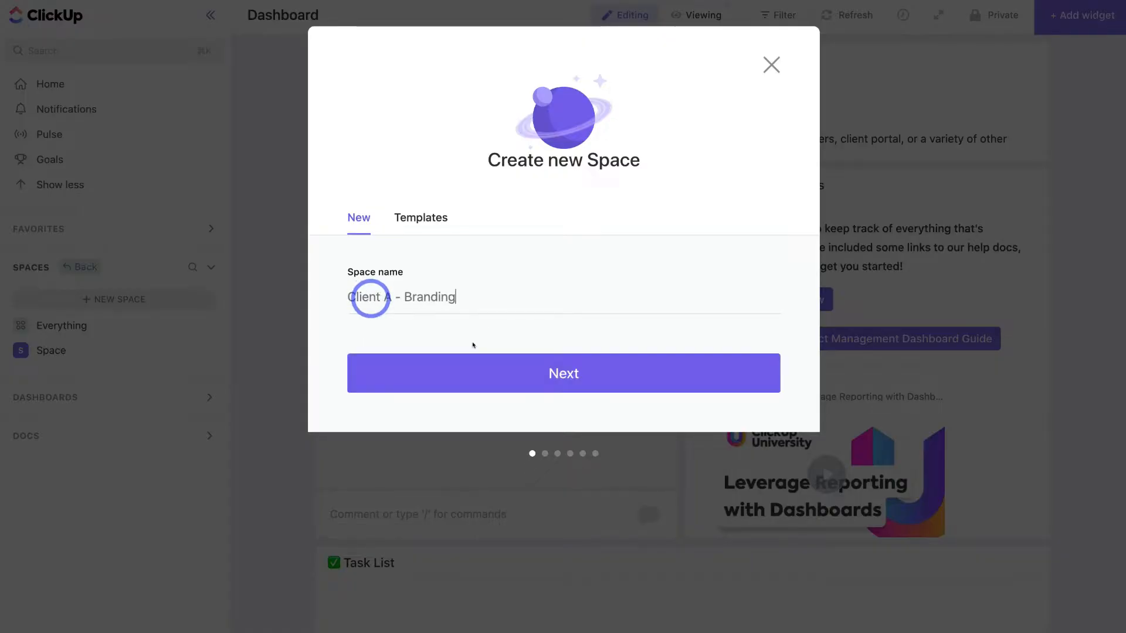
pyautogui.click(585, 373)
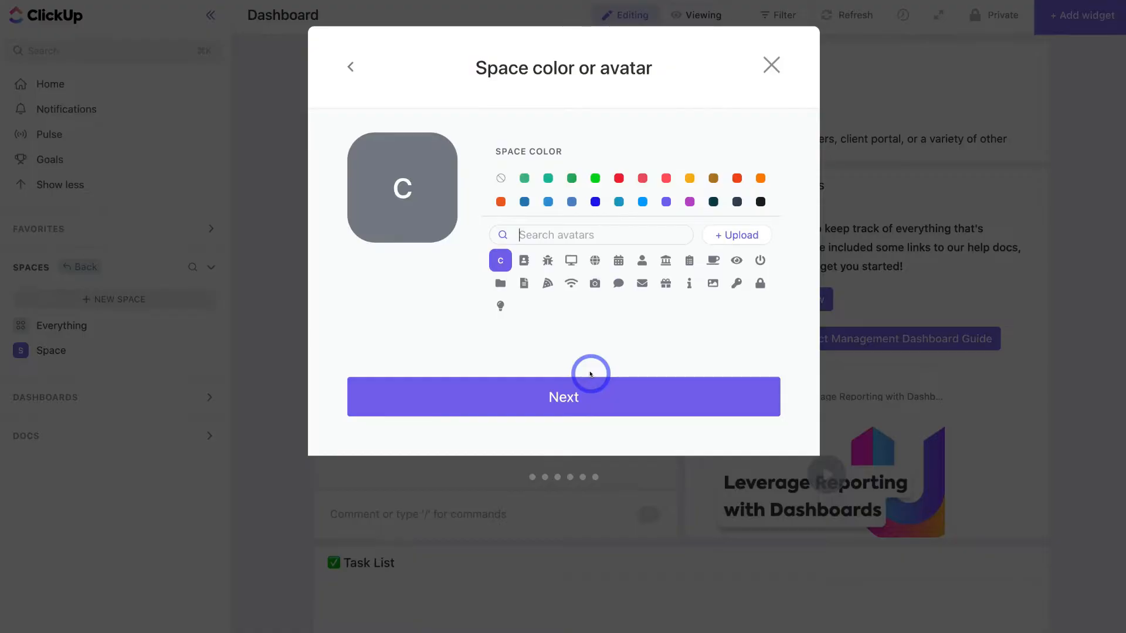
pyautogui.click(571, 178)
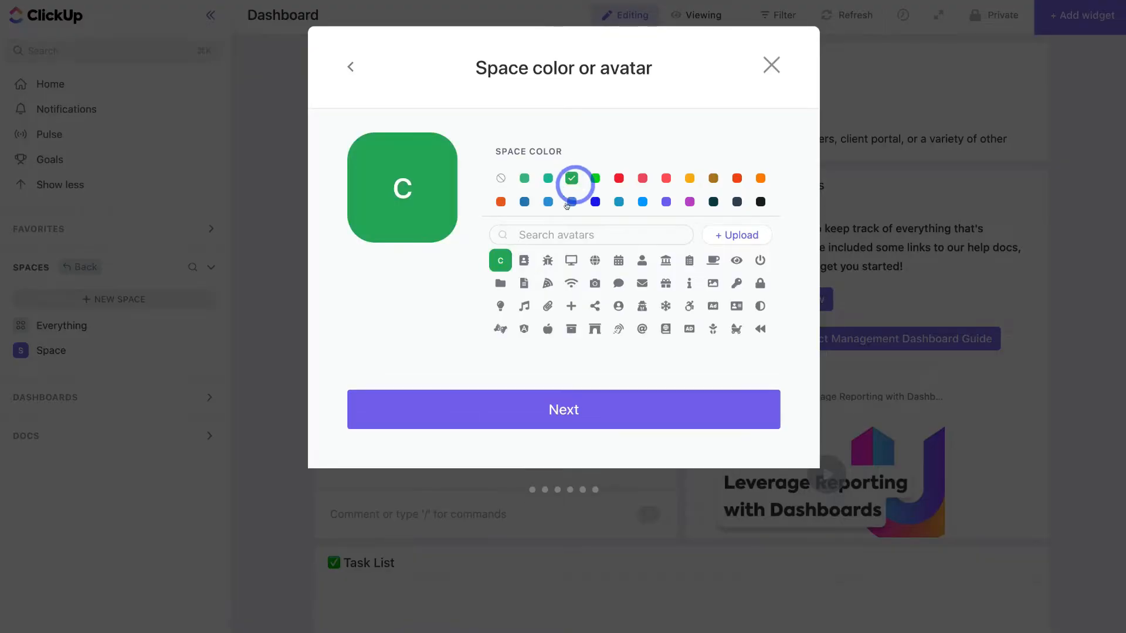
pyautogui.click(498, 305)
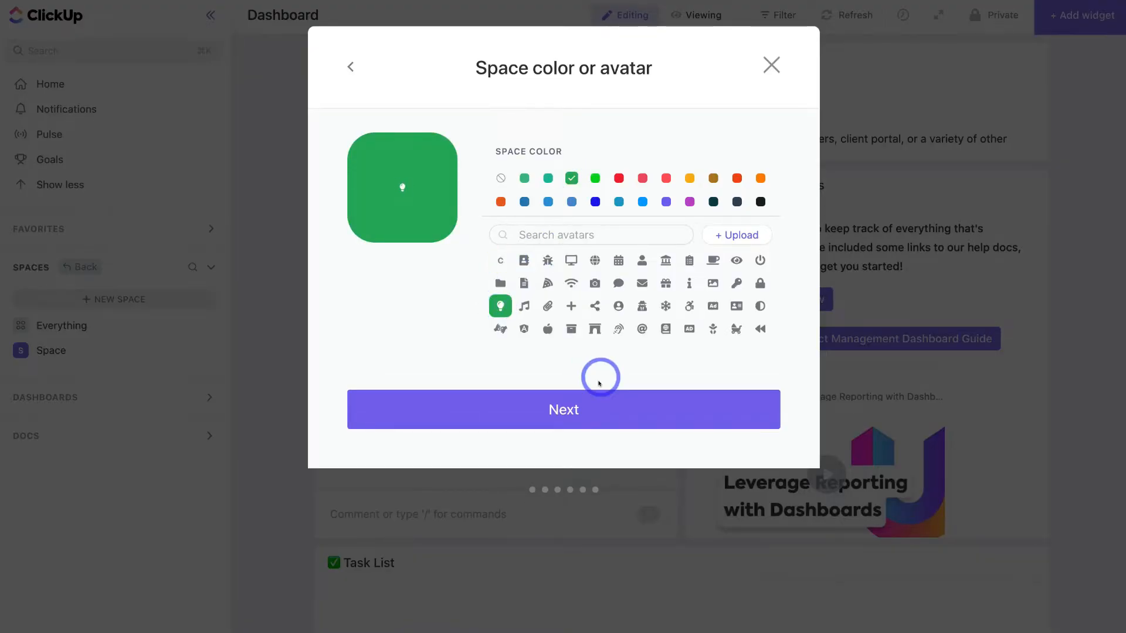
pyautogui.click(597, 399)
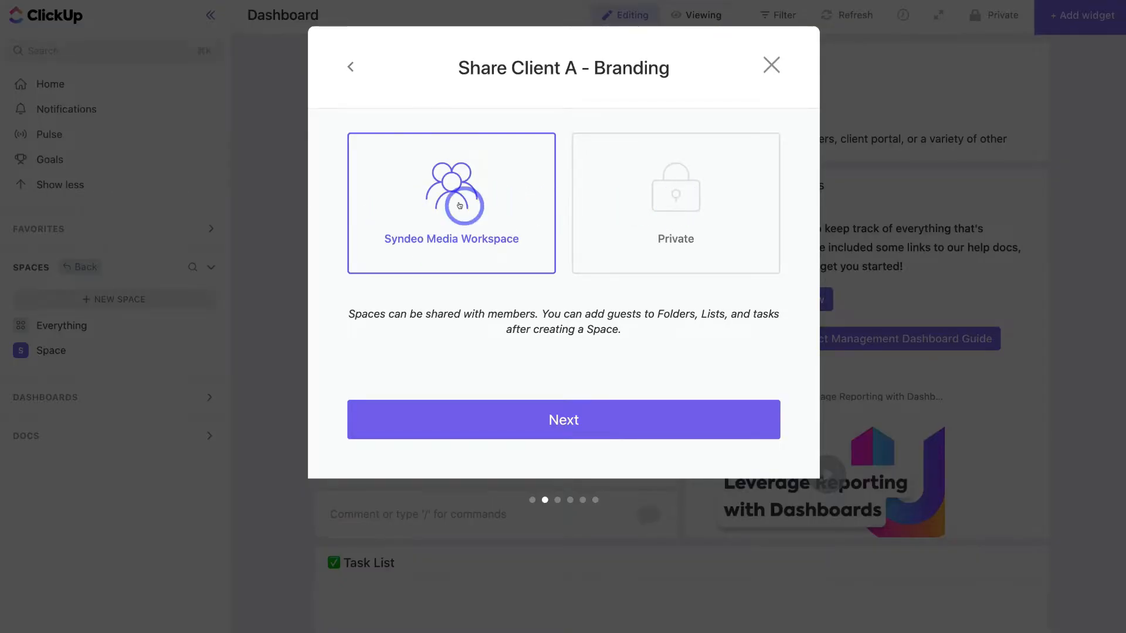
# Share the Space with the Syndeo Media Workspace and accept the Custom task statuses and the preselected ClickApps.
pyautogui.click(604, 420)
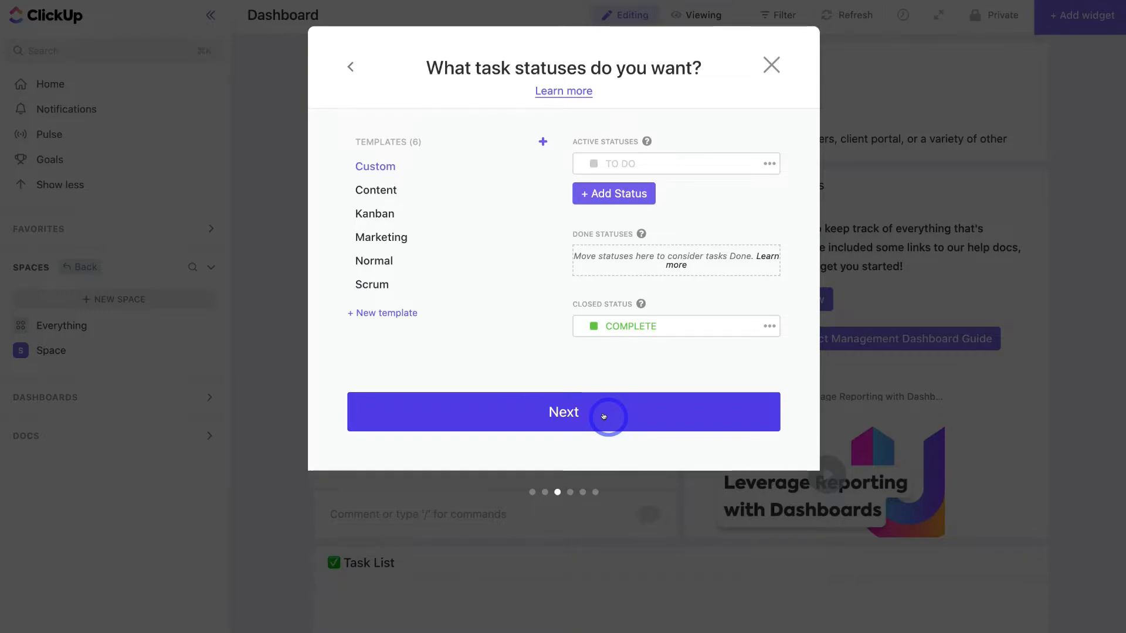
pyautogui.click(604, 417)
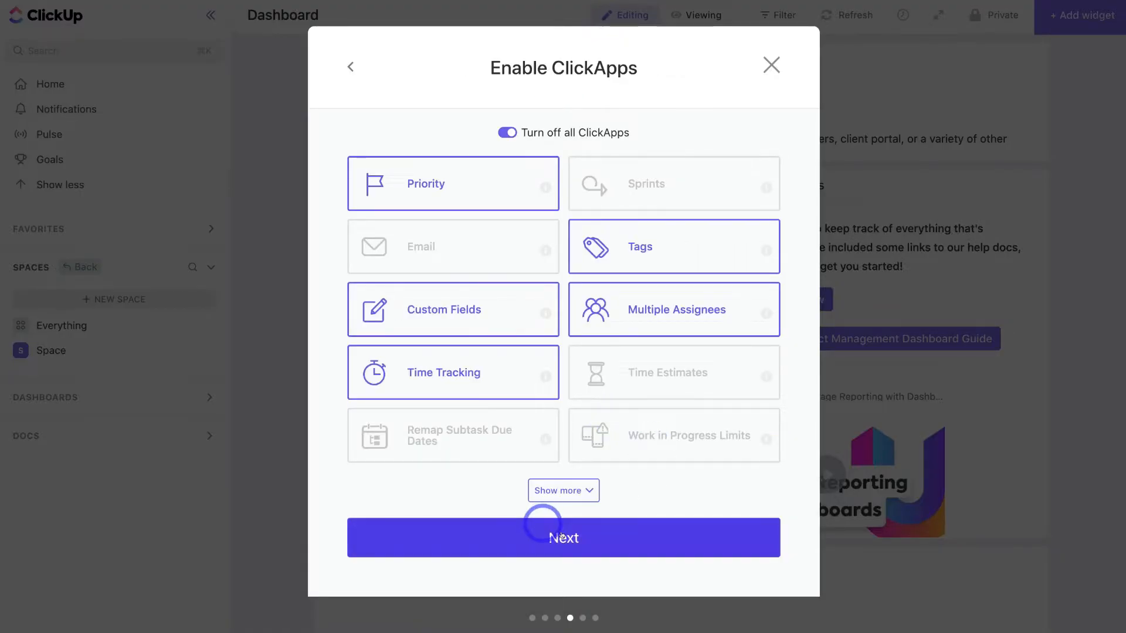
pyautogui.click(596, 535)
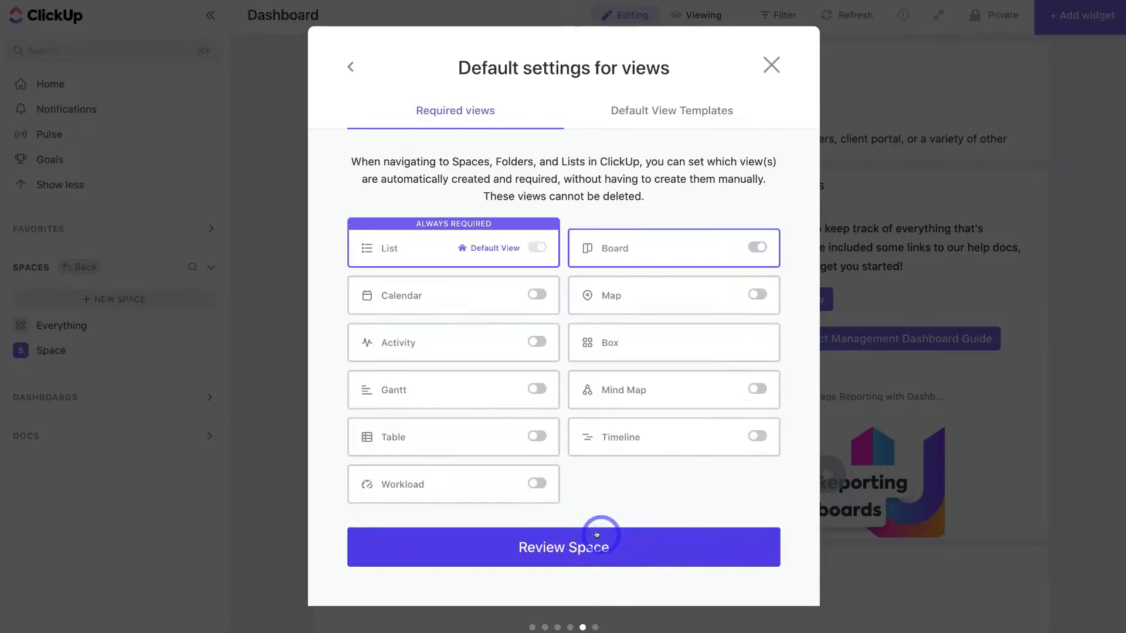
# Enable Calendar and Activity as additional required views and create the Space.
pyautogui.click(531, 292)
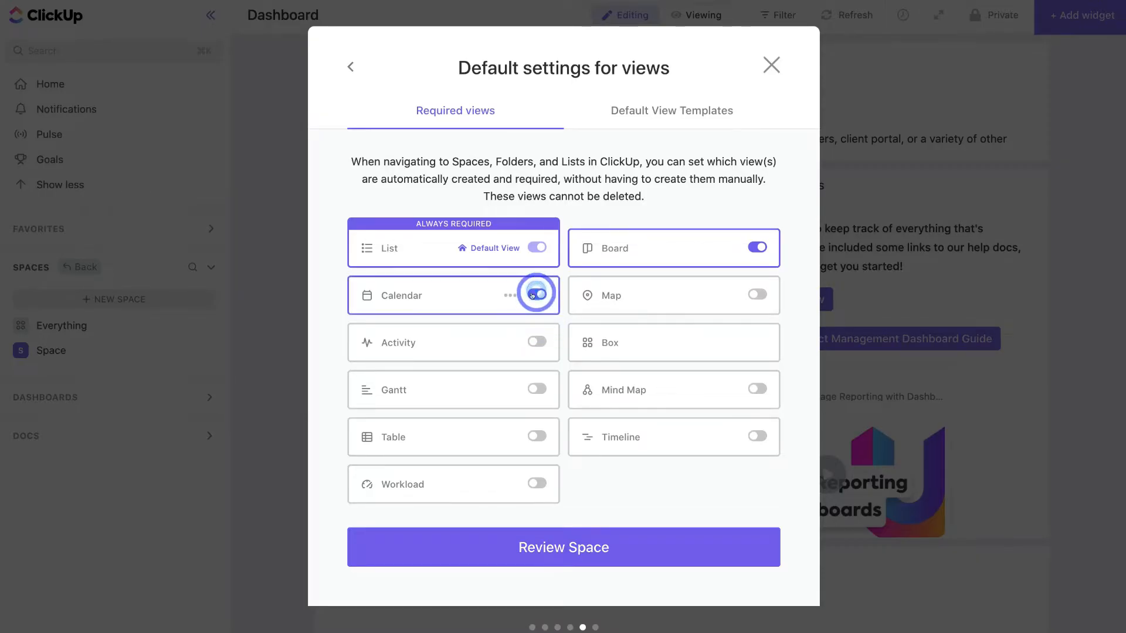
pyautogui.click(535, 342)
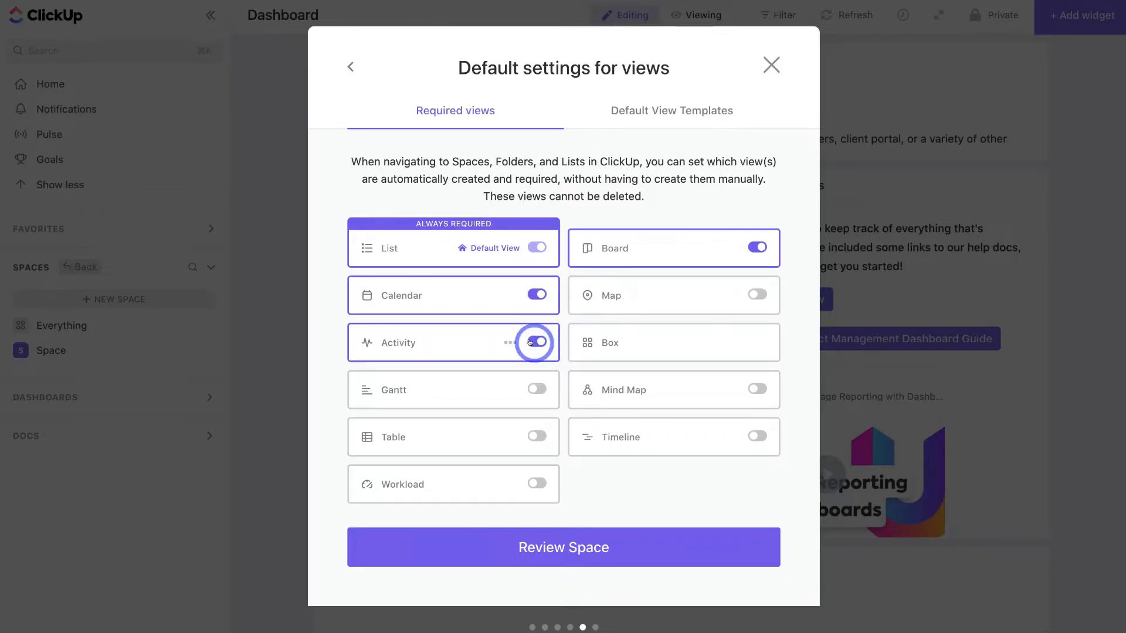
pyautogui.click(610, 540)
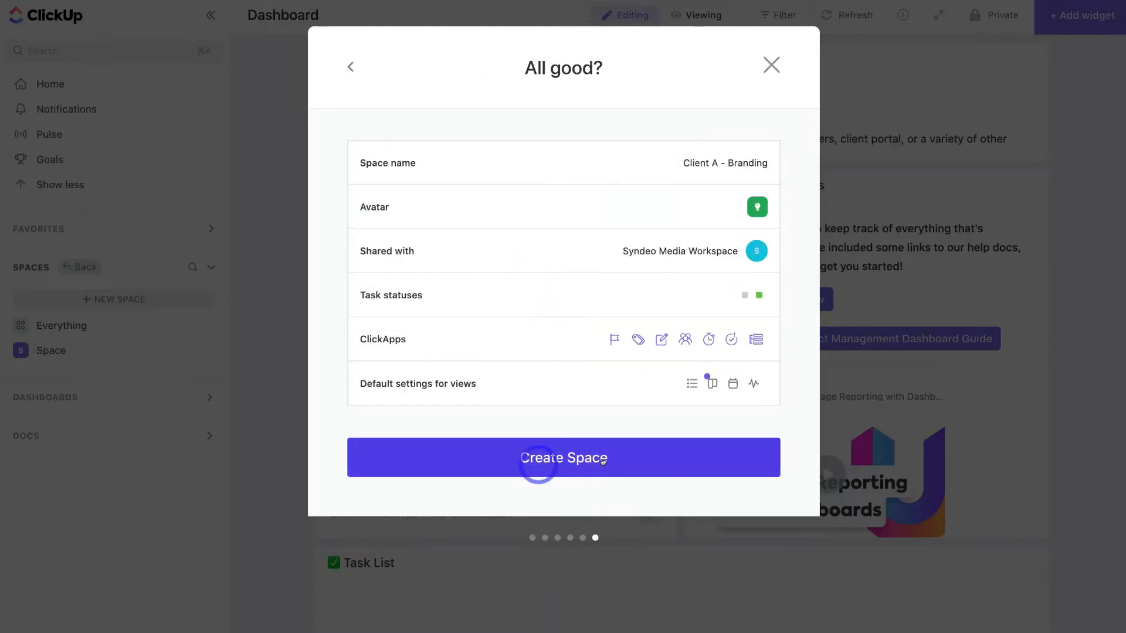
pyautogui.click(621, 463)
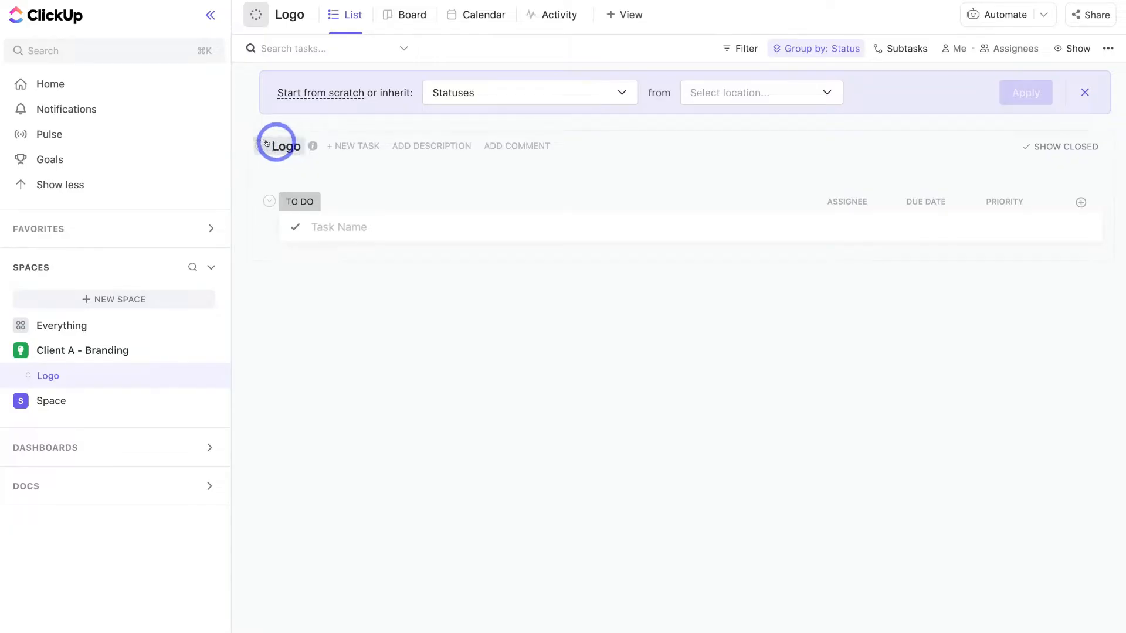
# View the Logo list's options and the item types that can be added to the Client A - Branding Space.
pyautogui.click(284, 147)
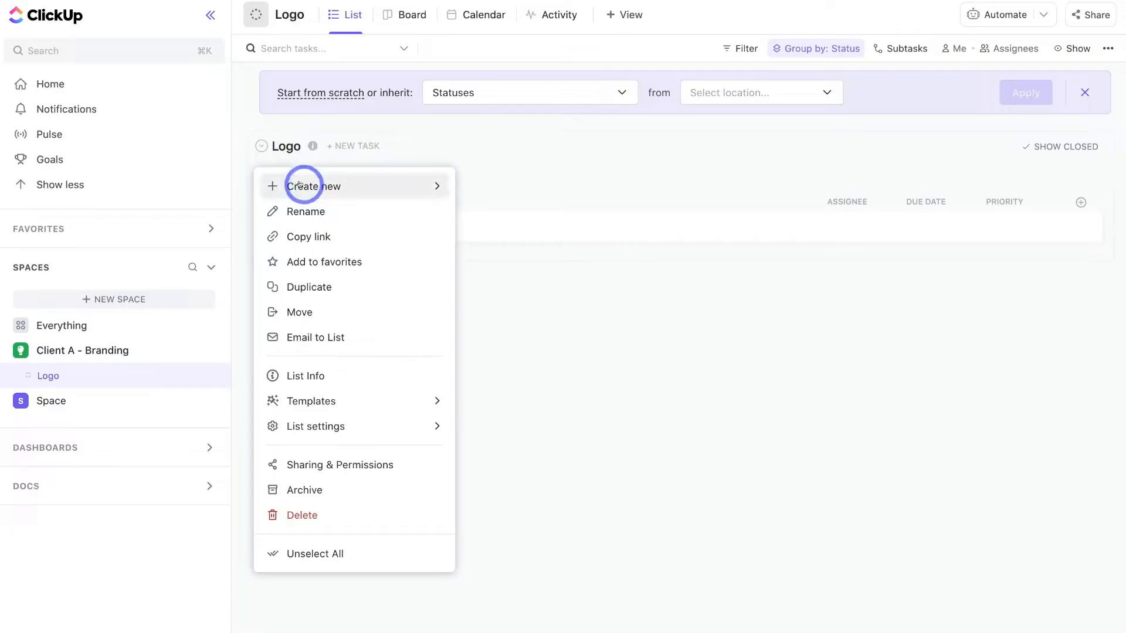
pyautogui.click(374, 184)
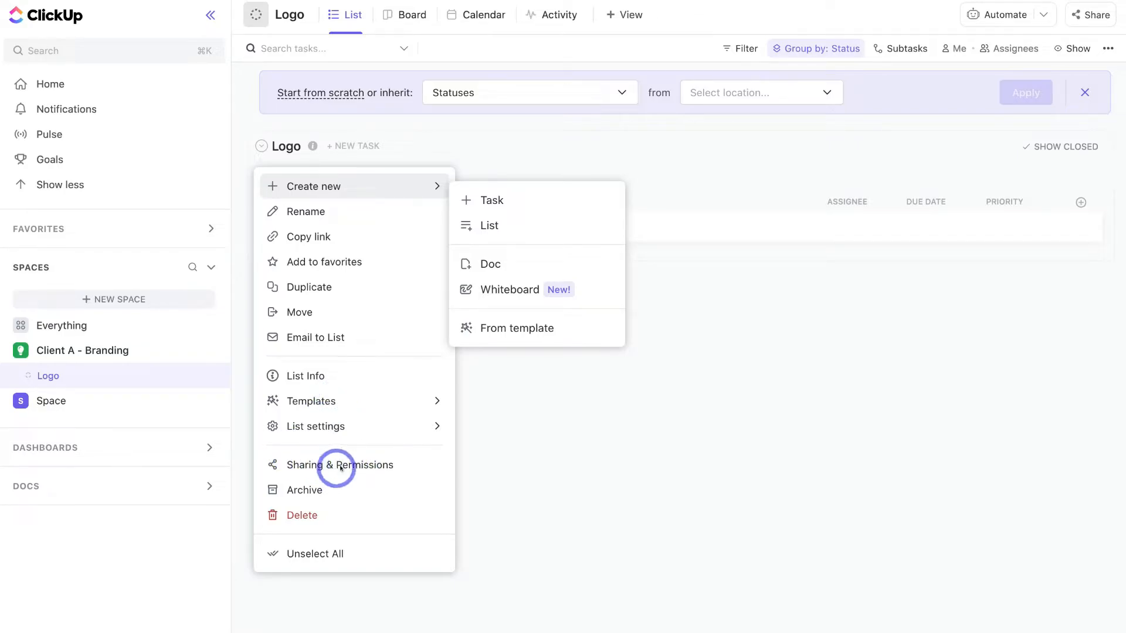
pyautogui.click(530, 461)
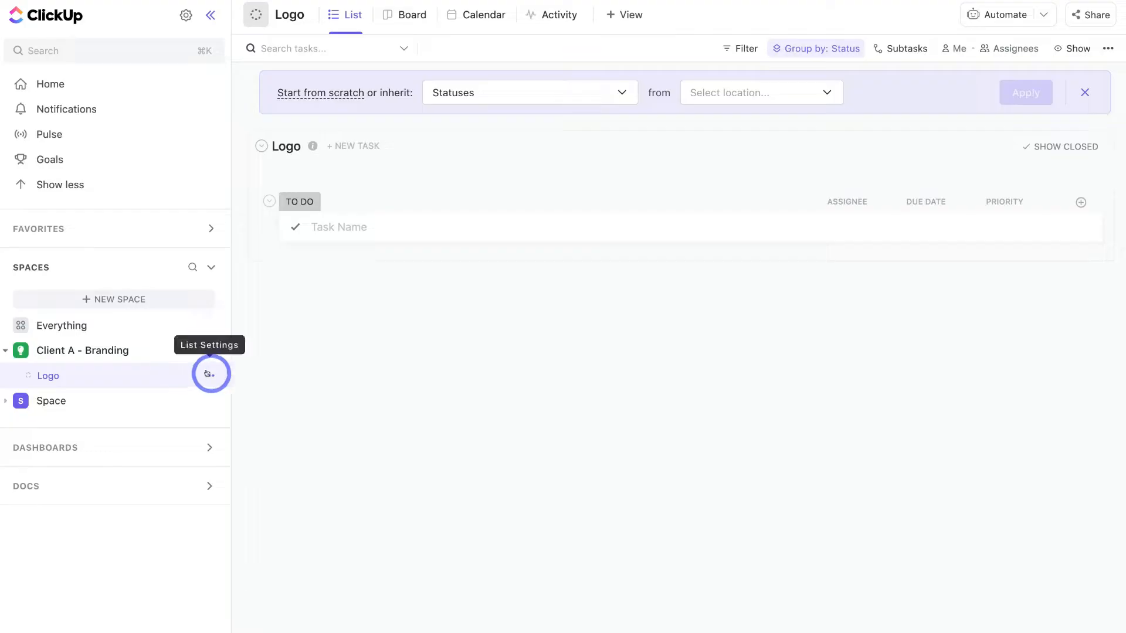
pyautogui.click(209, 374)
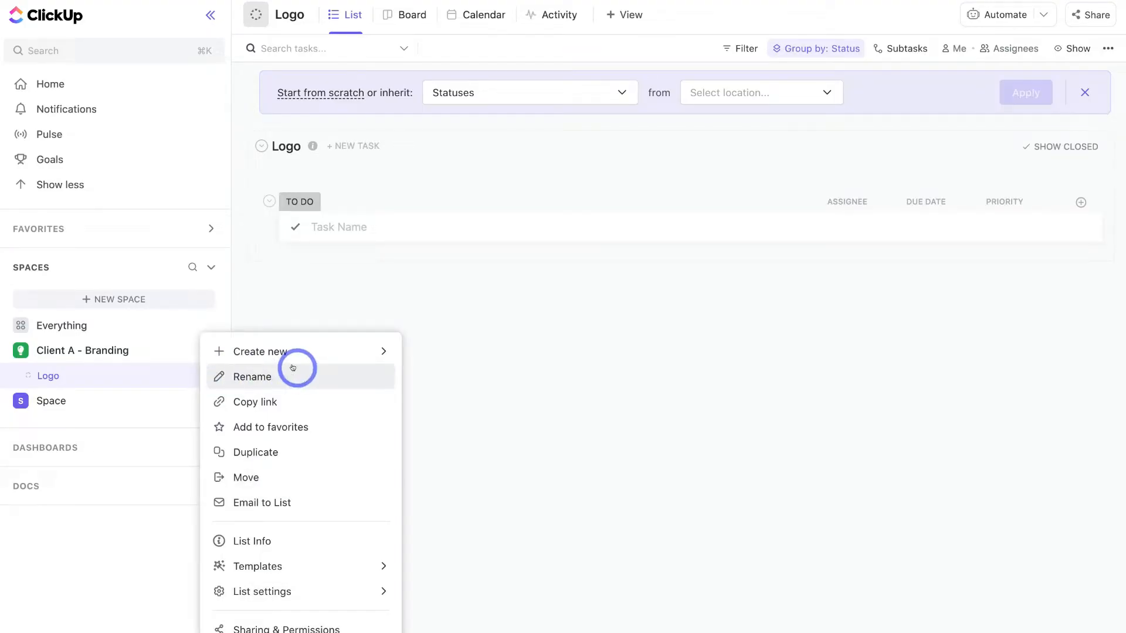
pyautogui.click(439, 362)
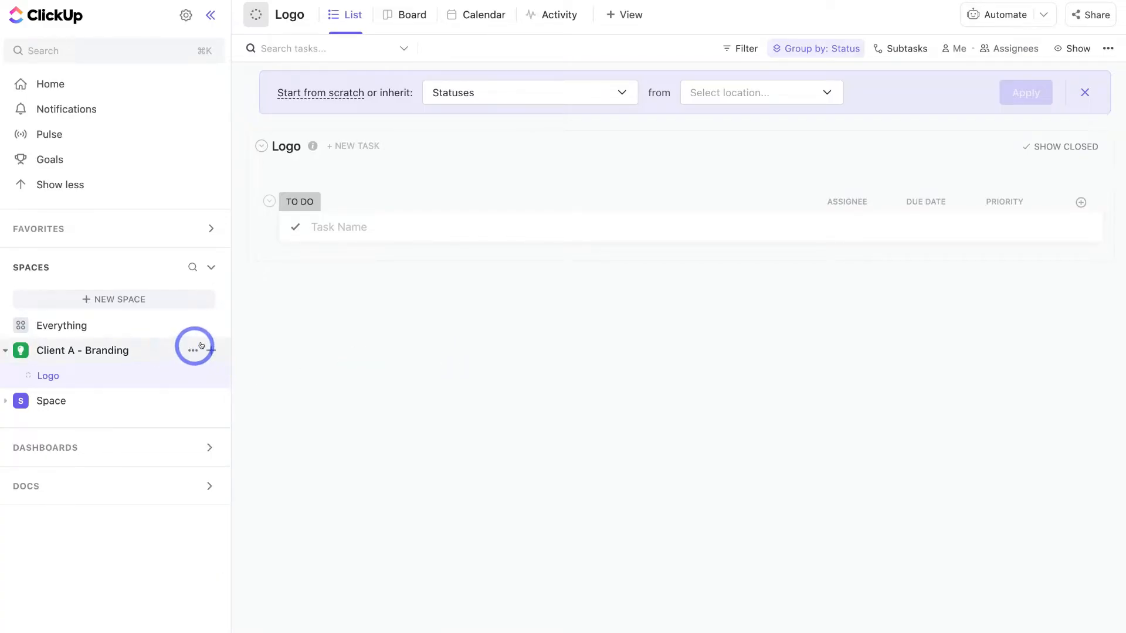
pyautogui.click(211, 350)
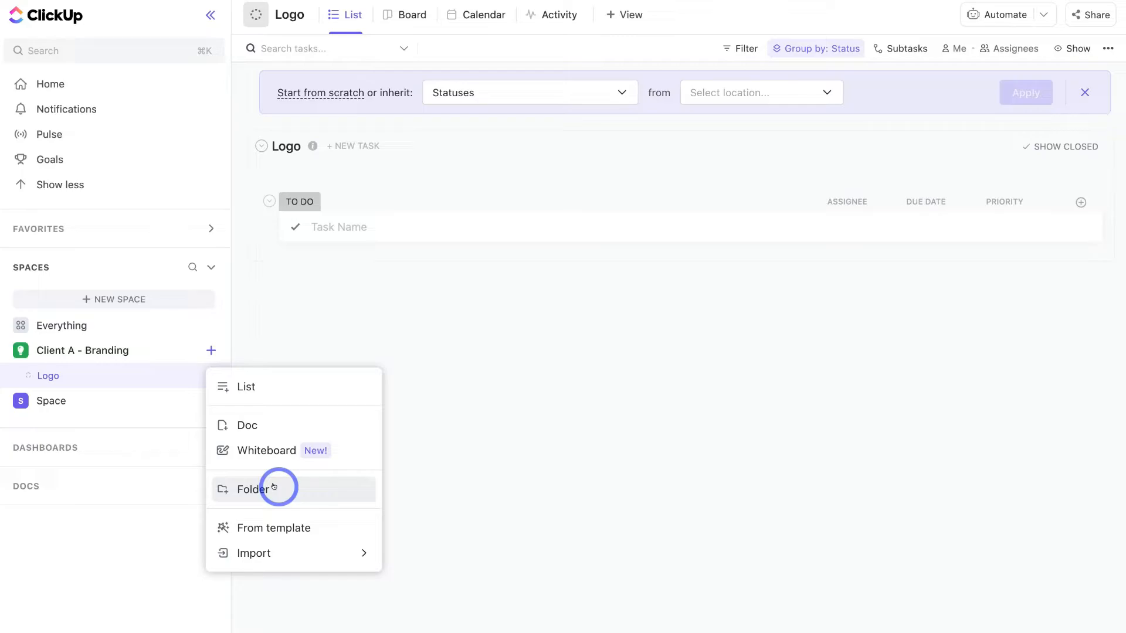
pyautogui.click(435, 477)
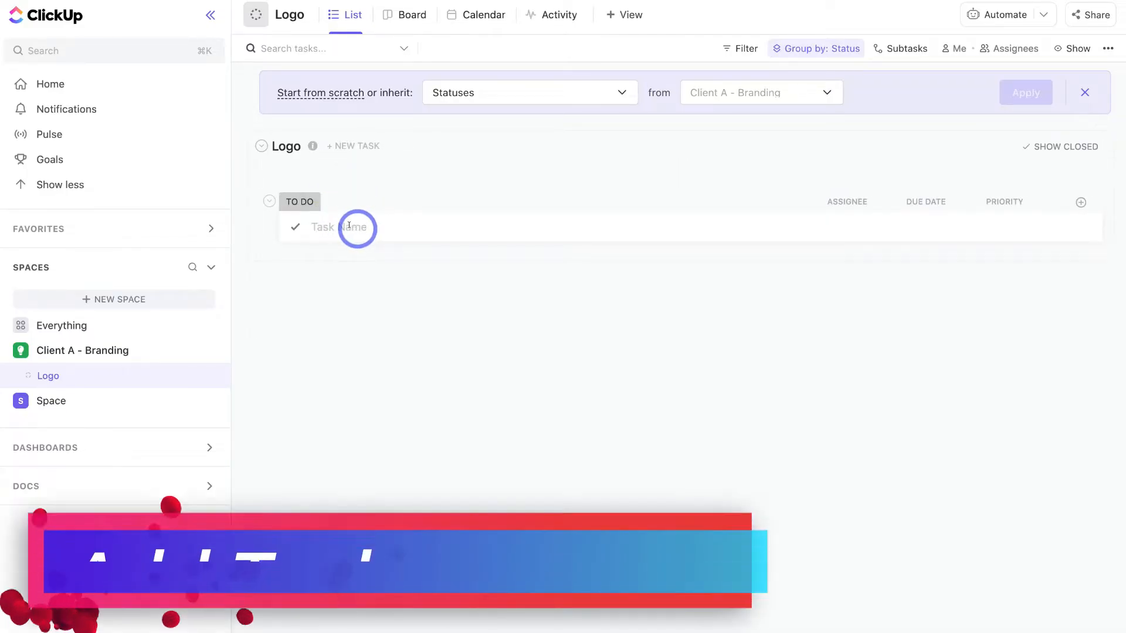
# Add the tasks Research Logo, 10 Draft Logos, Send For Review and Create Logo (5 formats) to the Logo list.
pyautogui.click(358, 226)
pyautogui.write('Research Logo')
pyautogui.press('Return')
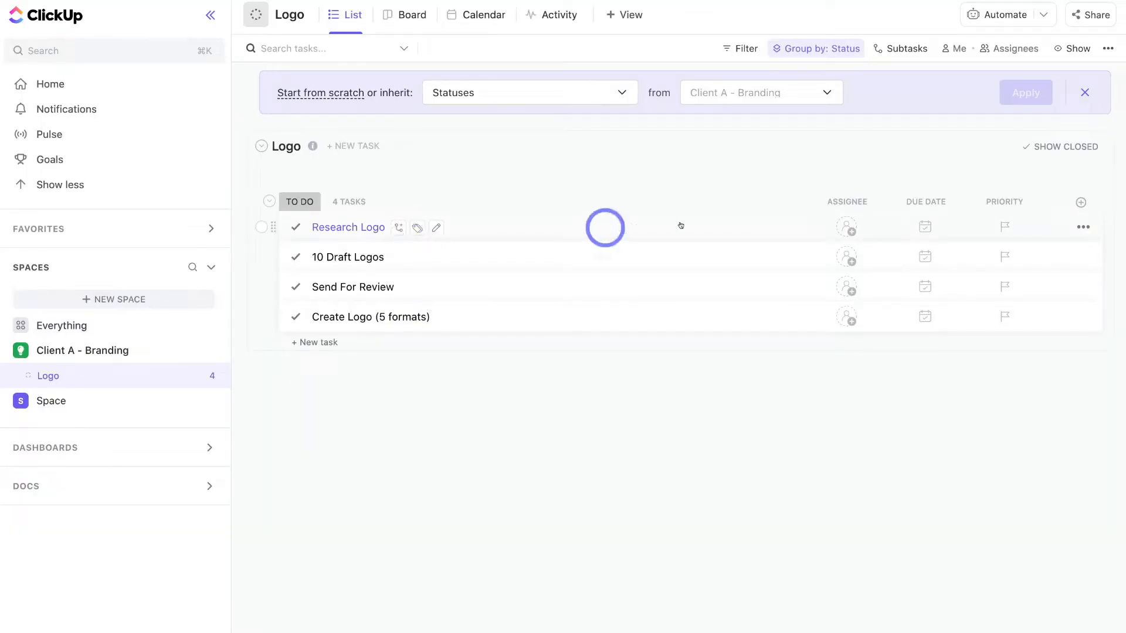
# Assign the Research Logo task to the last team member offered and the 10 Draft Logos task to Me.
pyautogui.click(845, 224)
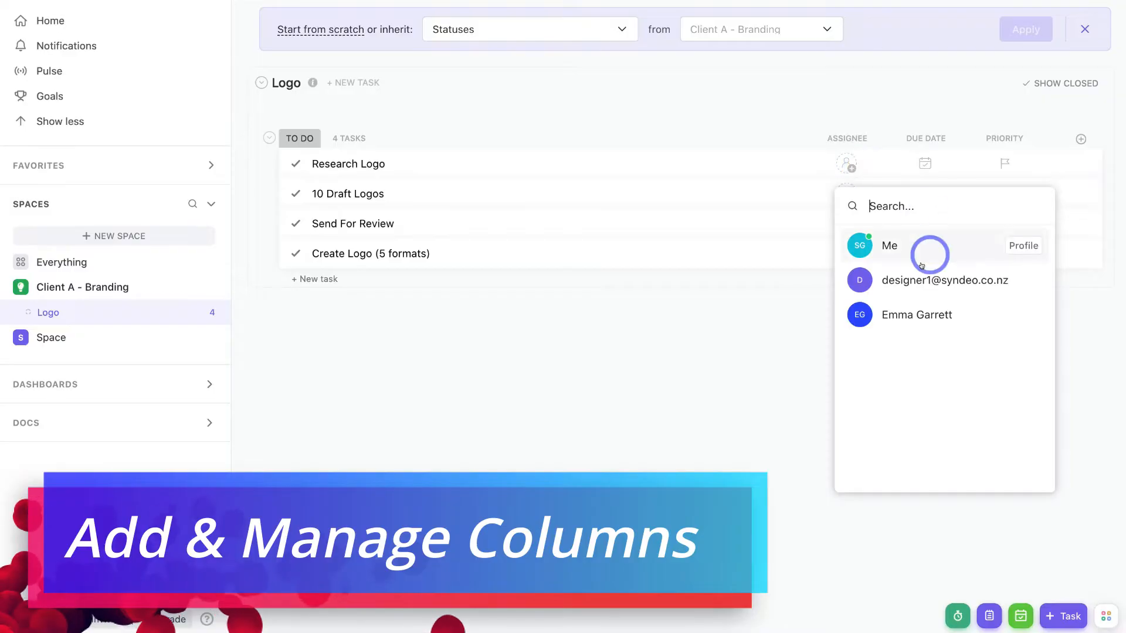
pyautogui.click(909, 303)
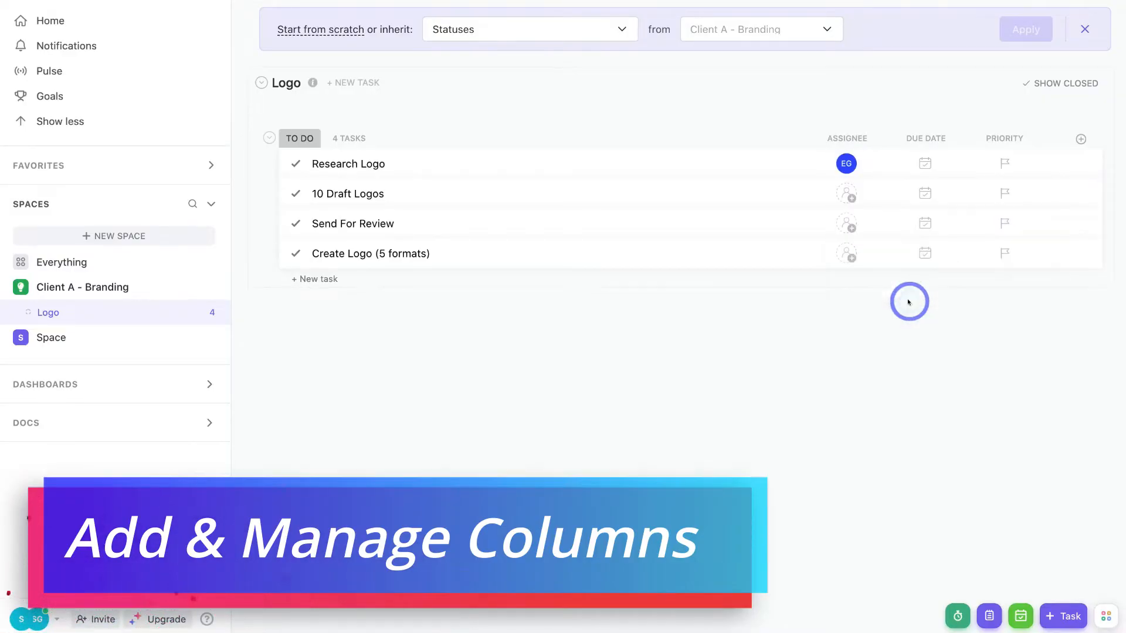
pyautogui.click(846, 193)
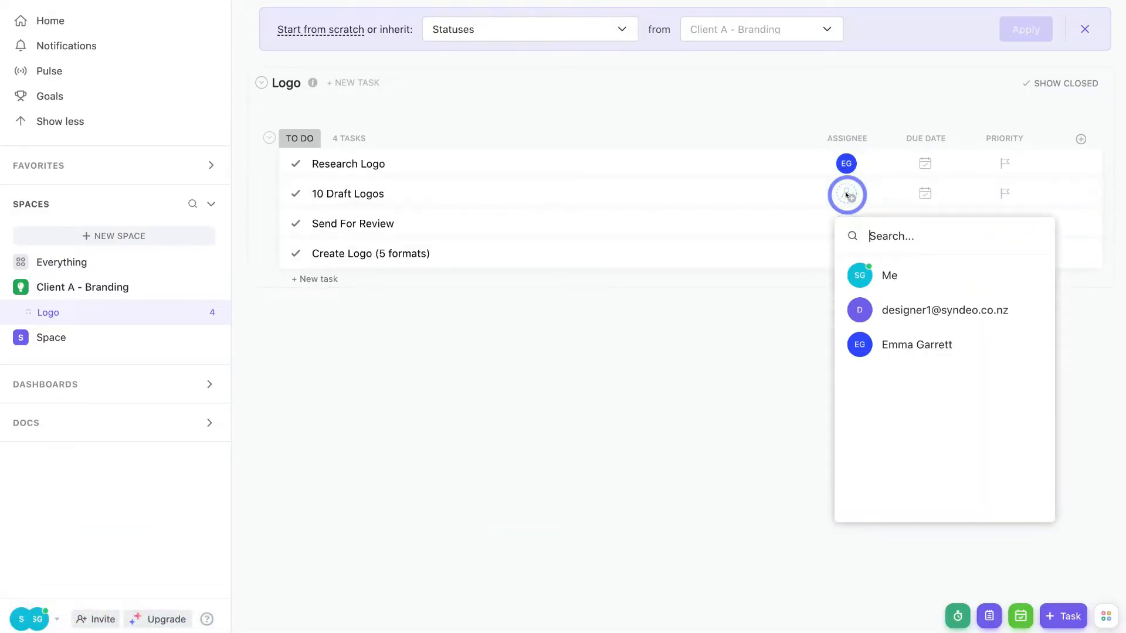
pyautogui.click(903, 278)
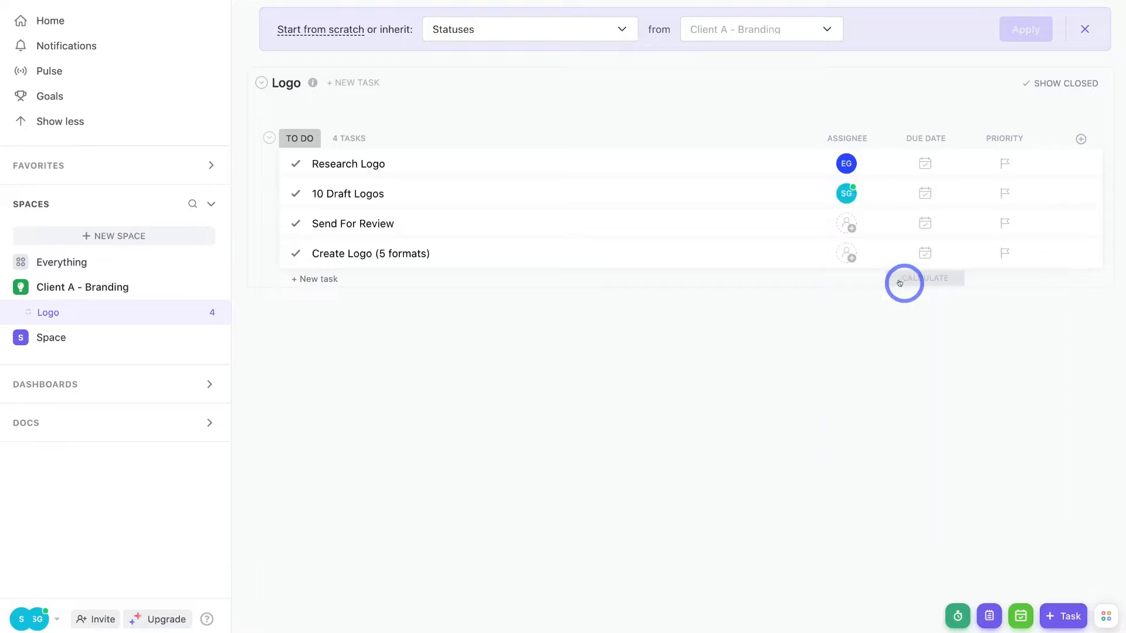
# Set the Research Logo task's due date to Next week and the 10 Draft Logos task's due date to 2 weeks.
pyautogui.click(925, 162)
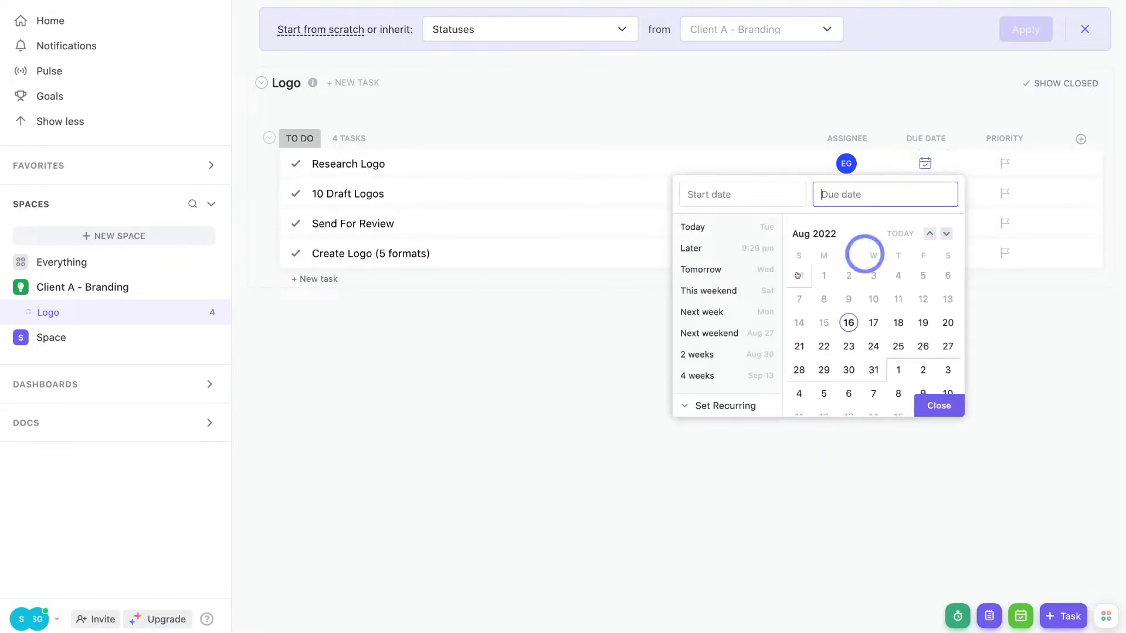
pyautogui.click(708, 308)
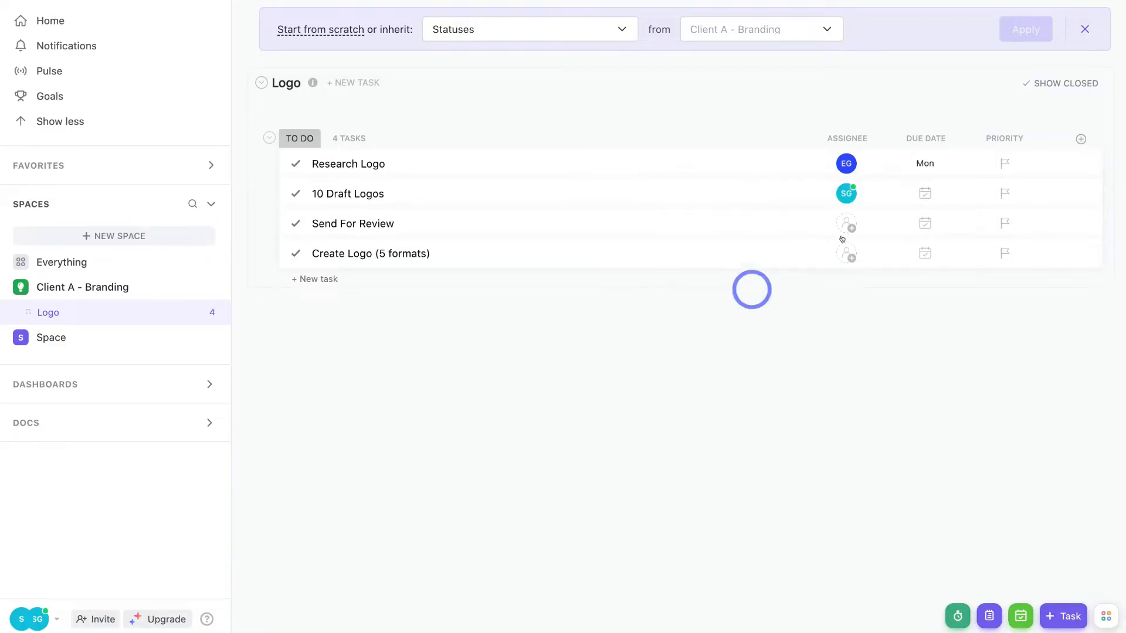
pyautogui.click(925, 193)
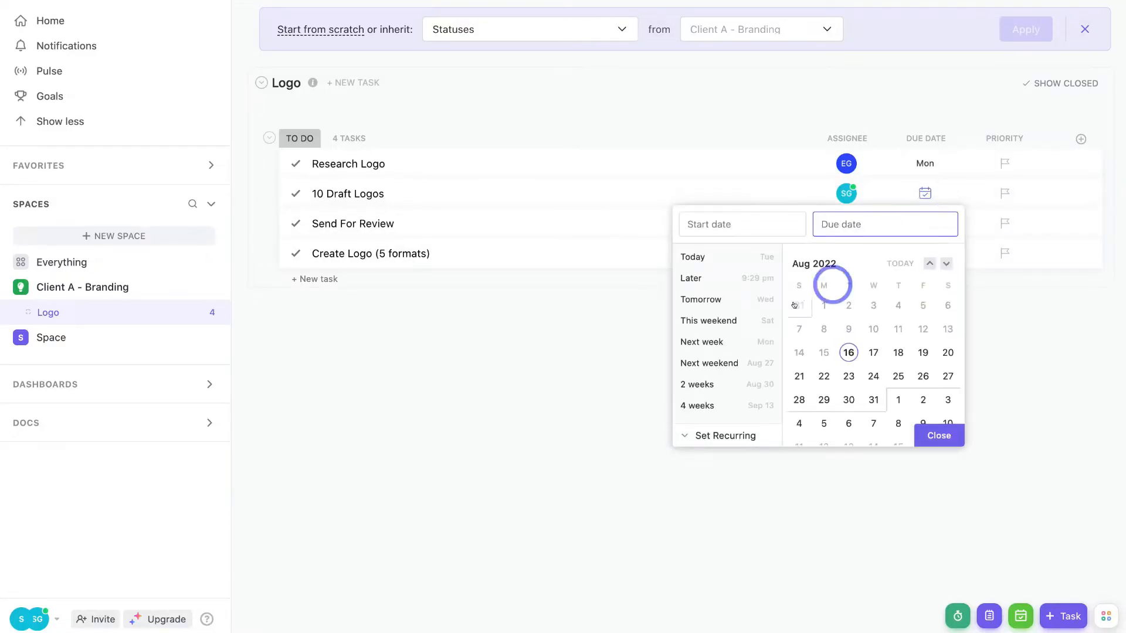
pyautogui.click(710, 383)
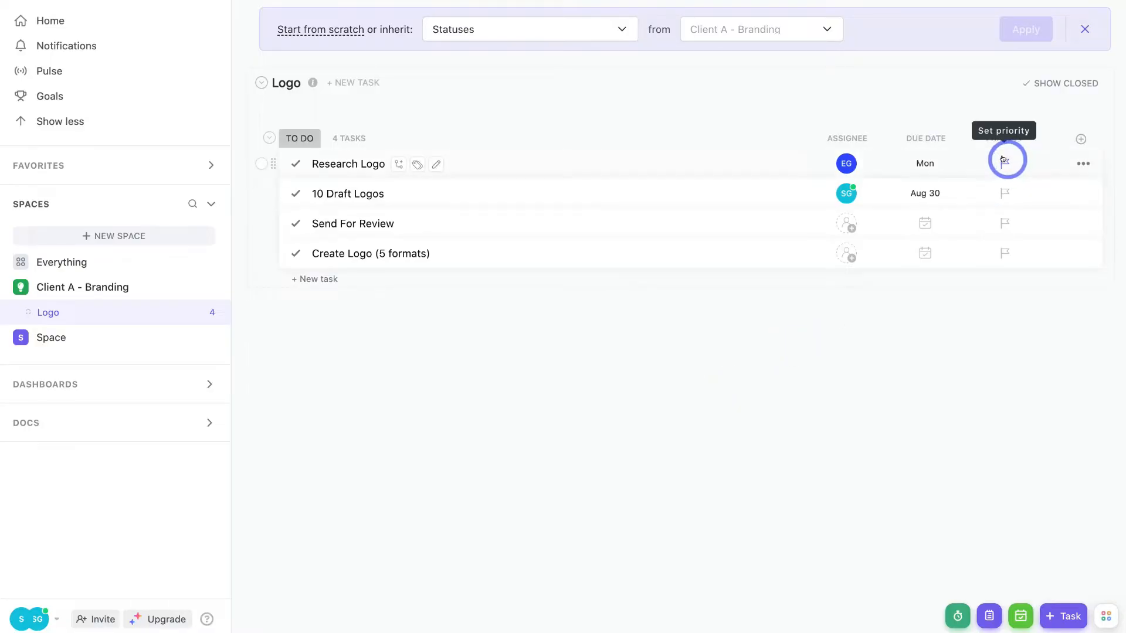
# Set the Research Logo task's priority to Normal and the 10 Draft Logos task's priority to Low.
pyautogui.click(1005, 160)
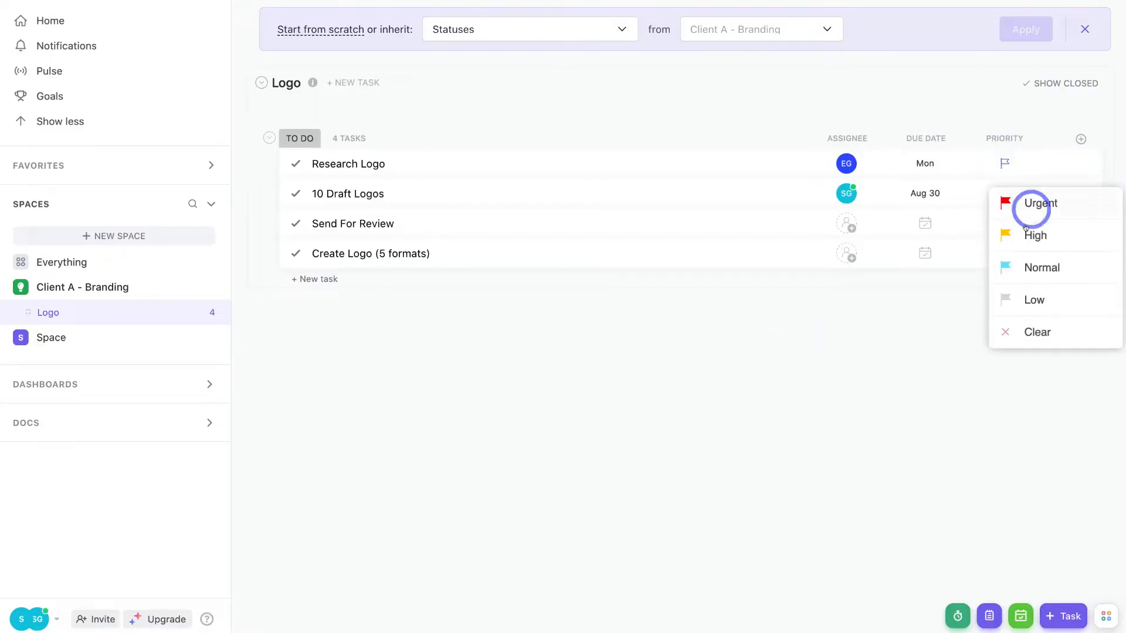
pyautogui.click(1027, 260)
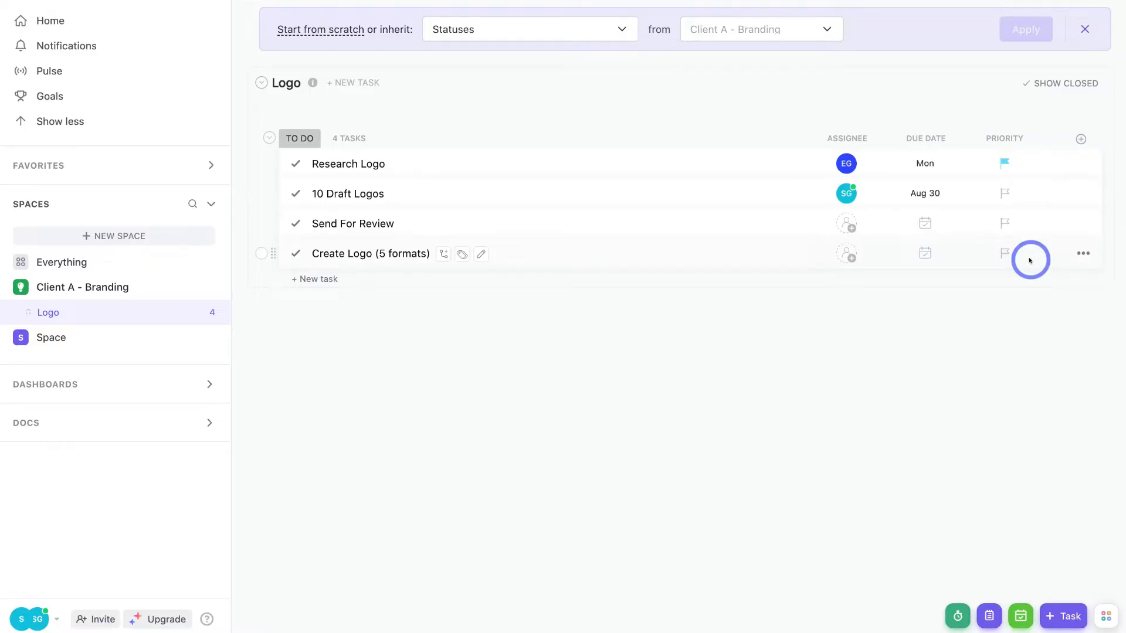
pyautogui.click(1004, 193)
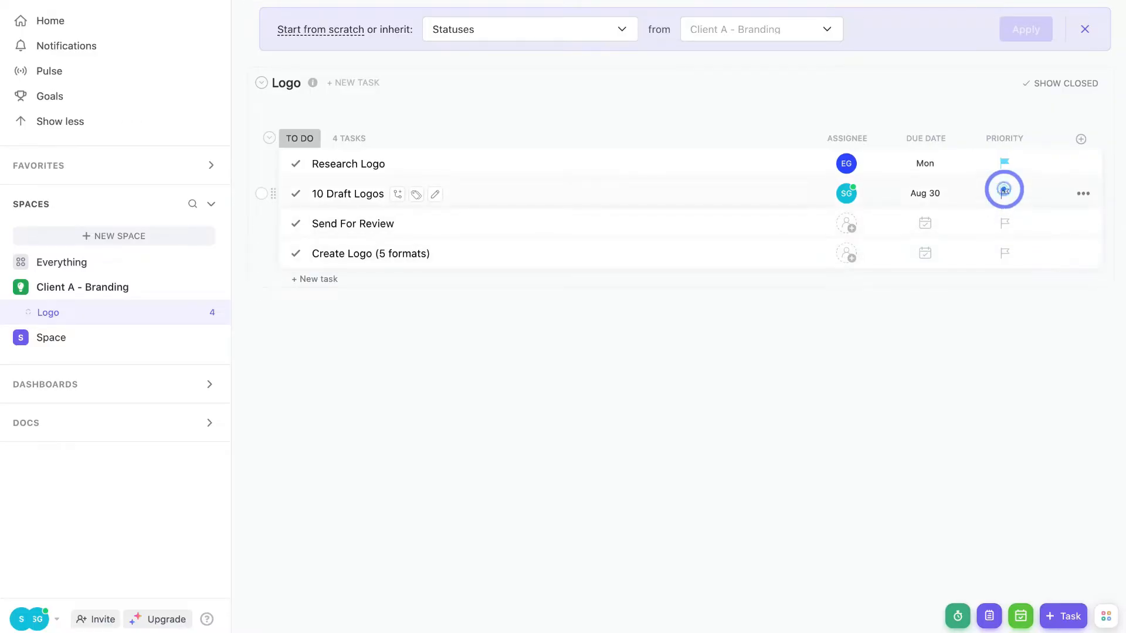
pyautogui.click(1040, 318)
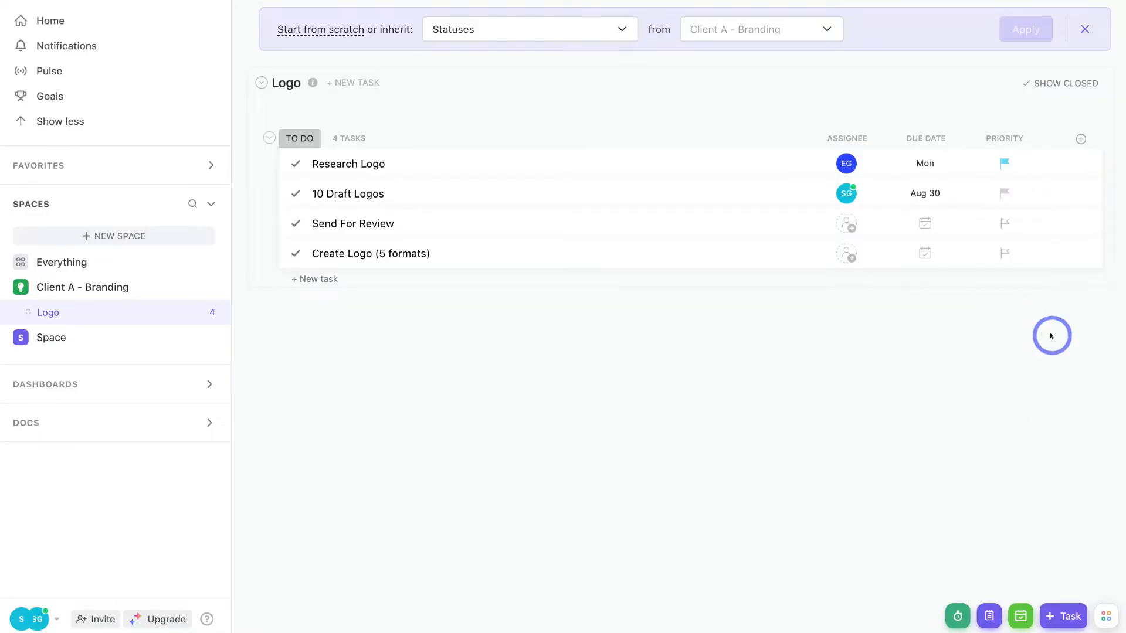
# View the field types available for a new column in the Logo list.
pyautogui.click(1080, 138)
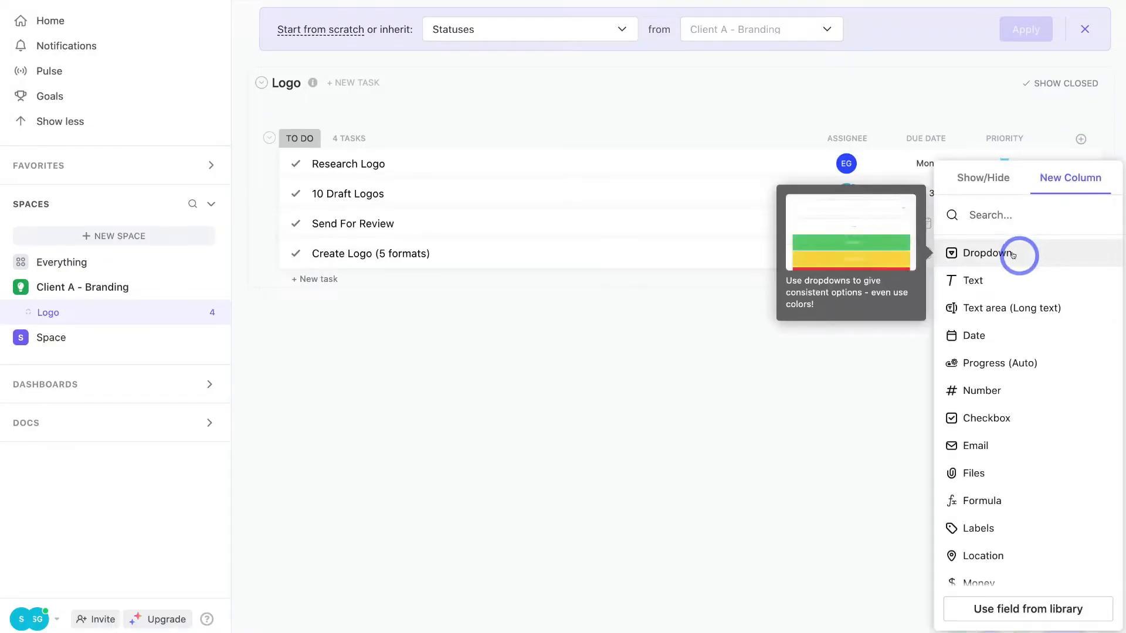
pyautogui.scroll(-1, 1015, 269)
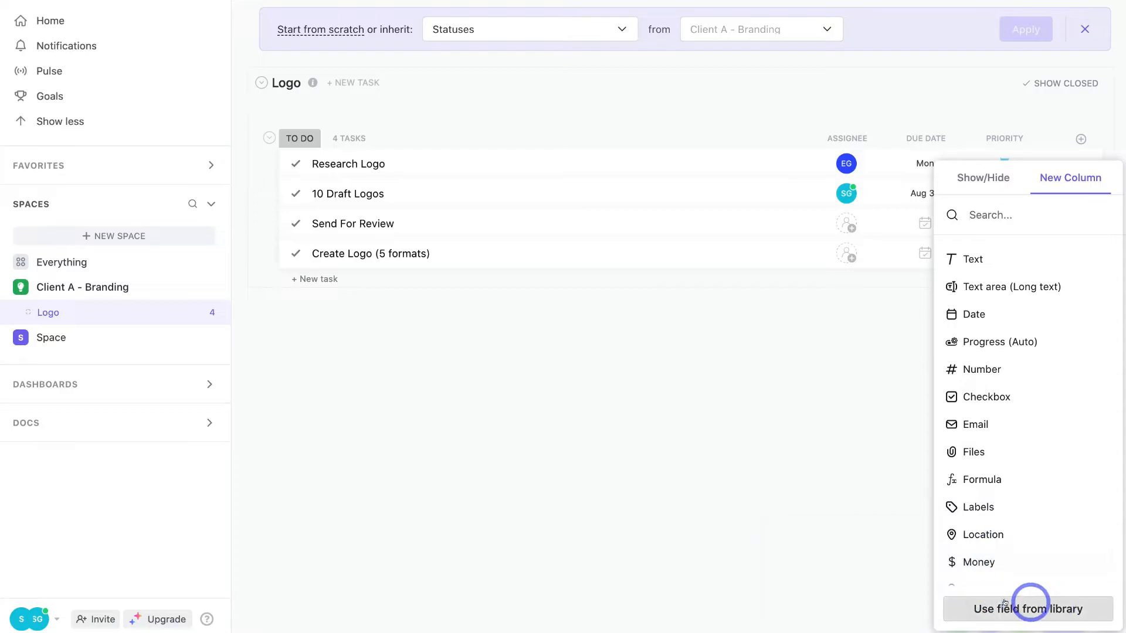
pyautogui.click(856, 455)
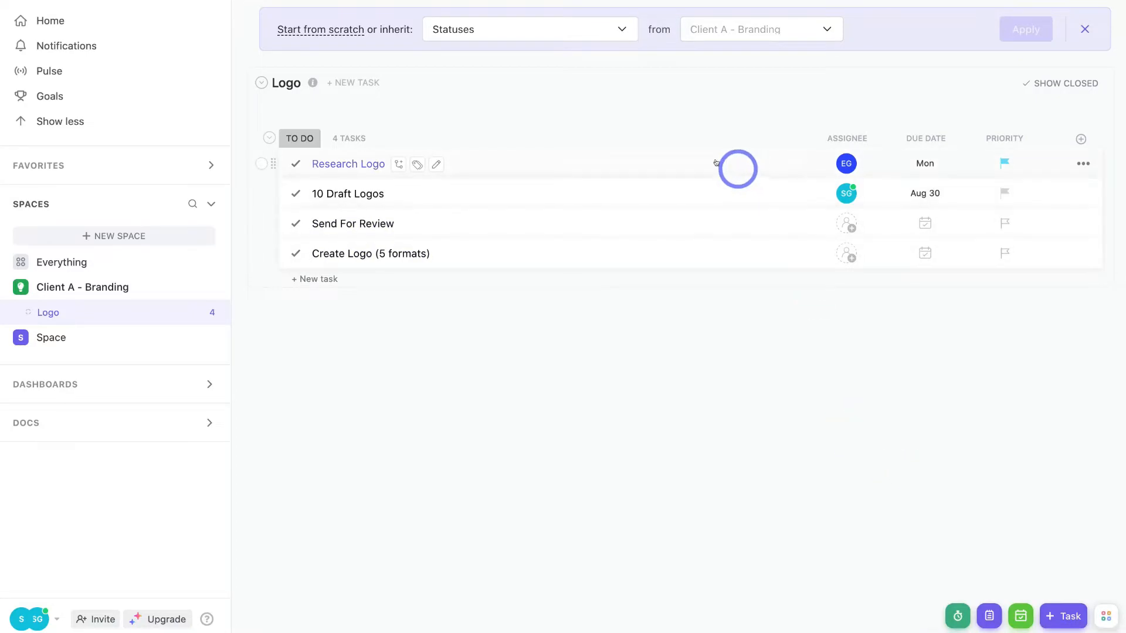
# Open the Research Logo task and view its description area and further task actions.
pyautogui.click(743, 160)
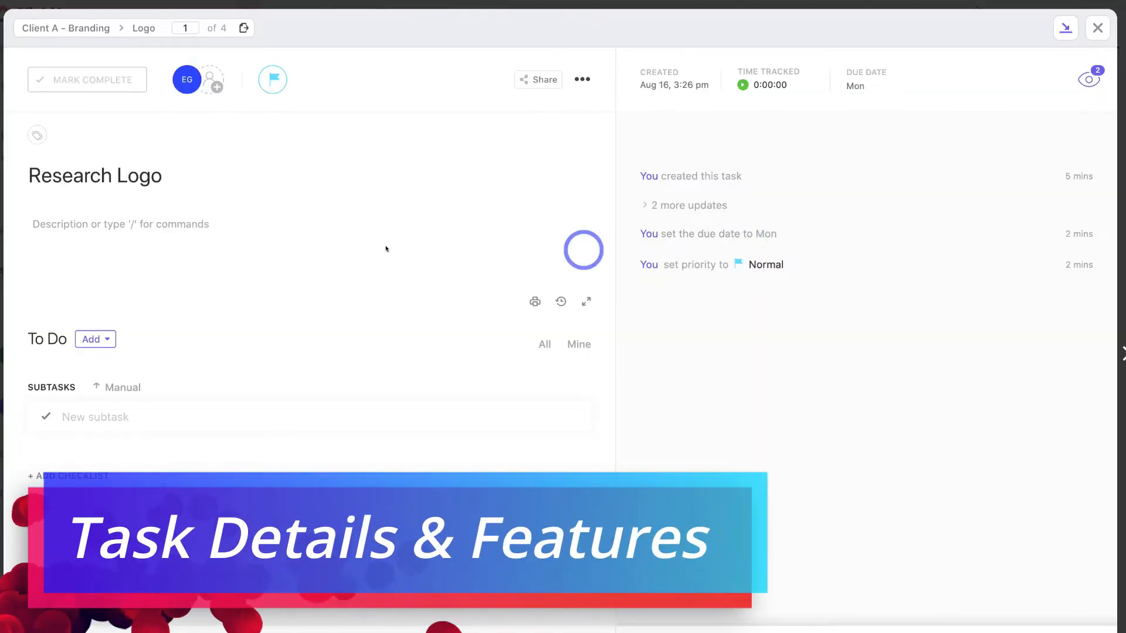
pyautogui.click(264, 237)
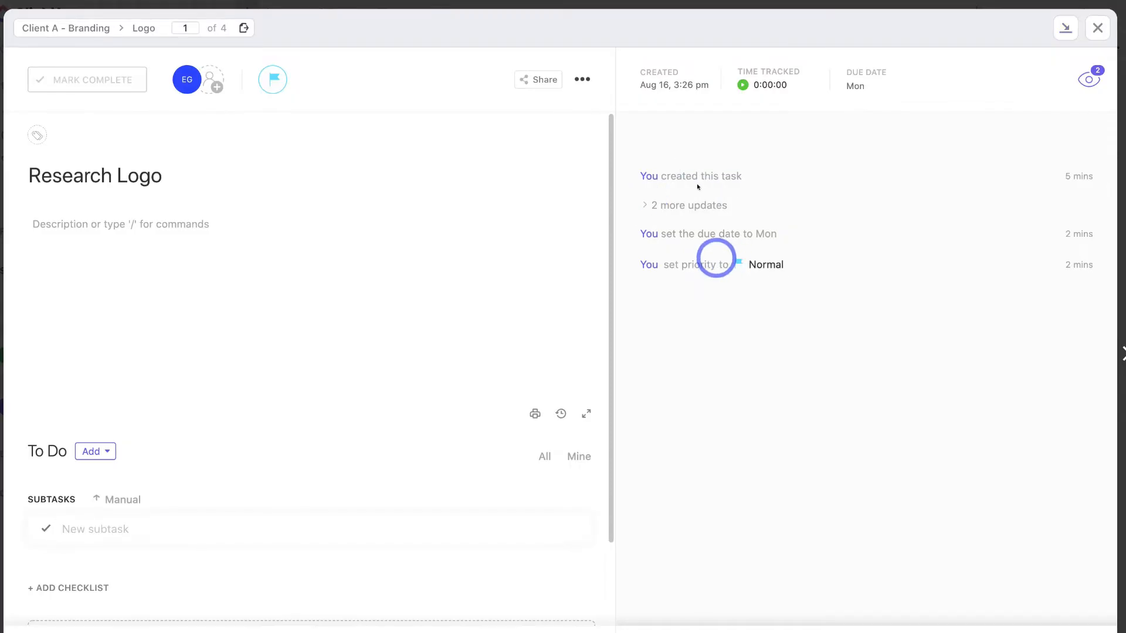
pyautogui.click(581, 79)
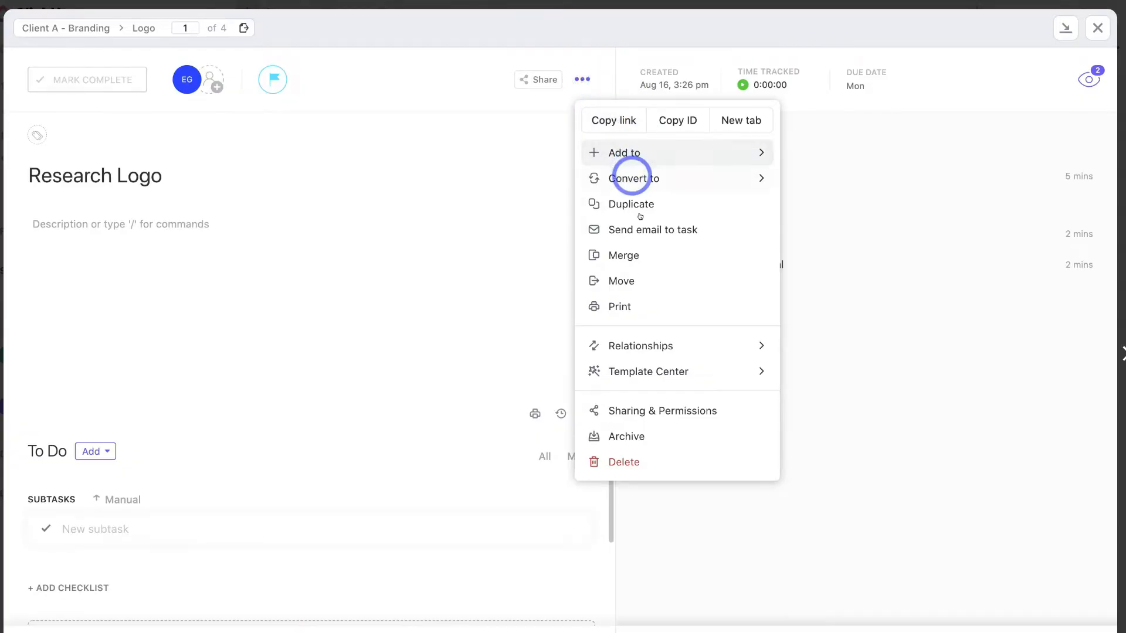
pyautogui.click(821, 428)
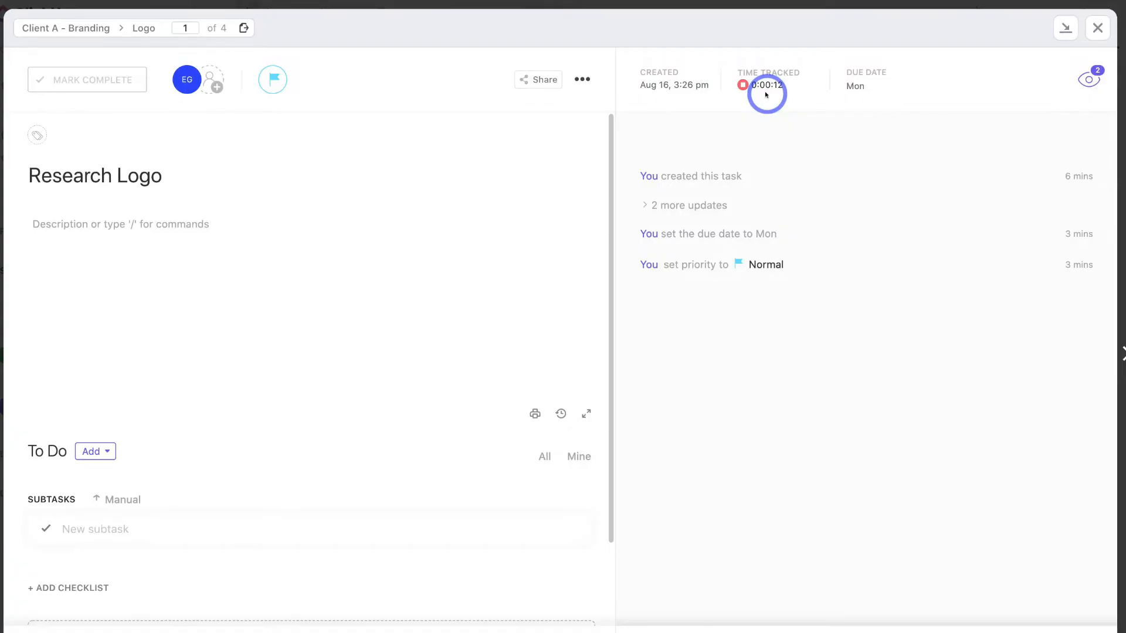
# Stop the time tracking running on the Research Logo task and close the task details.
pyautogui.click(741, 85)
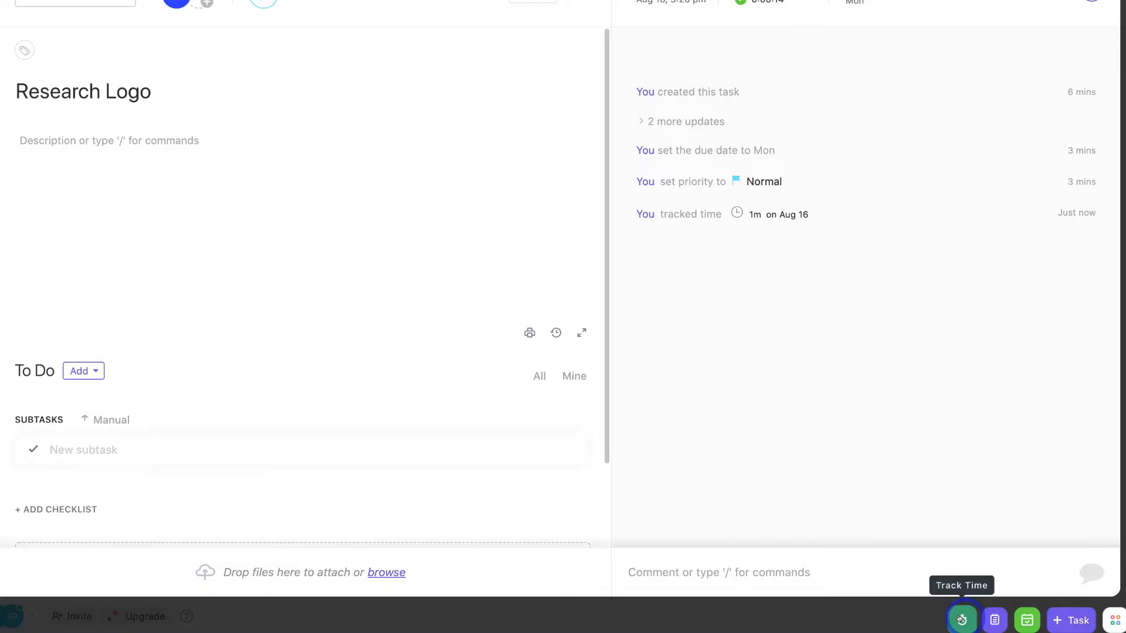
pyautogui.moveTo(862, 13)
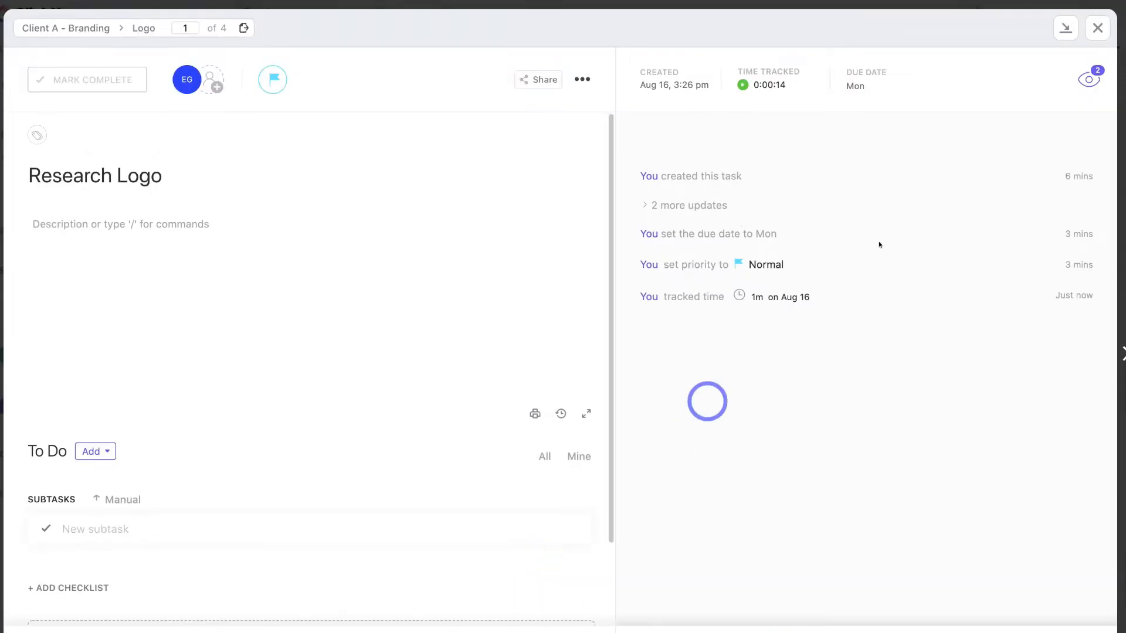
pyautogui.click(1093, 28)
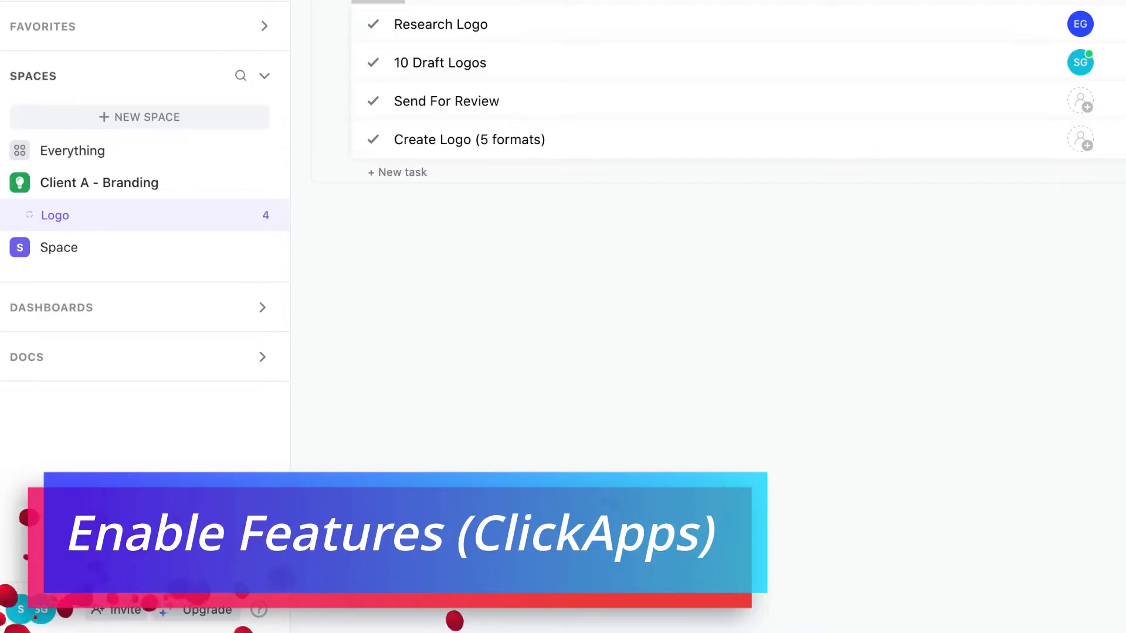
# Examine the workspace's ClickApps from Automation through Time Tracking, including their enabled state, and return to the Logo list.
pyautogui.click(35, 607)
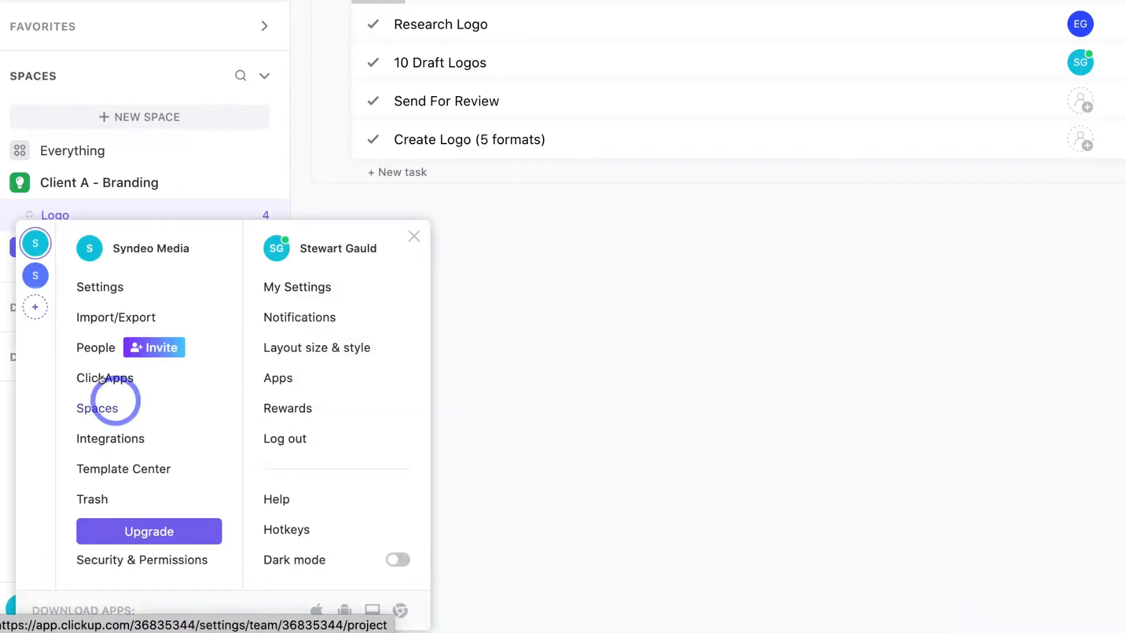
pyautogui.click(144, 377)
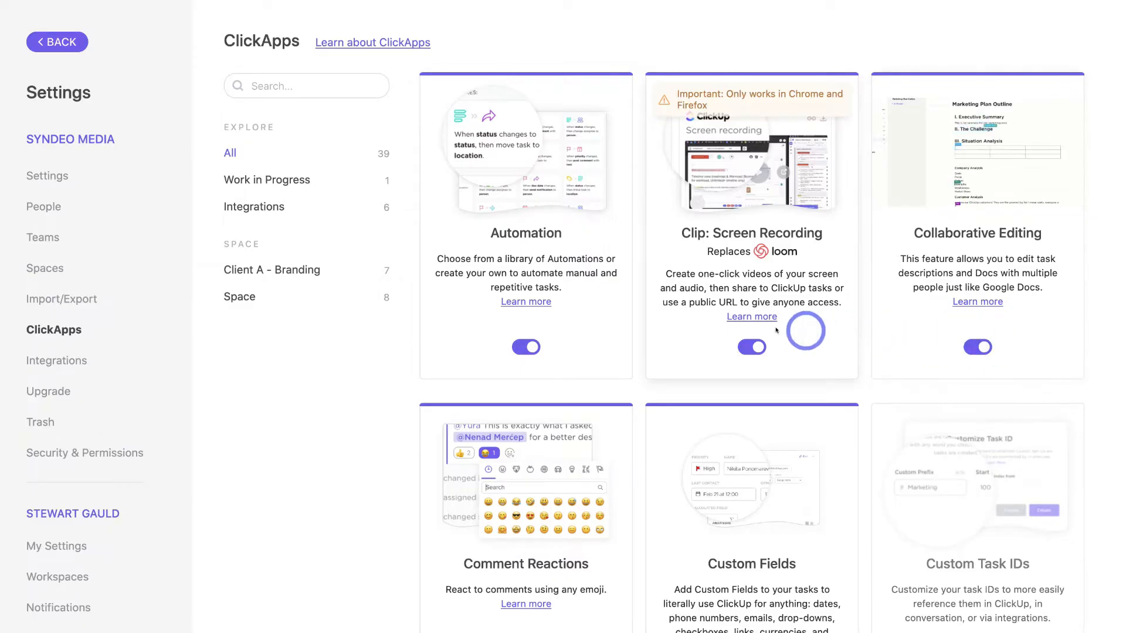
pyautogui.scroll(-5, 779, 327)
pyautogui.scroll(-8, 775, 331)
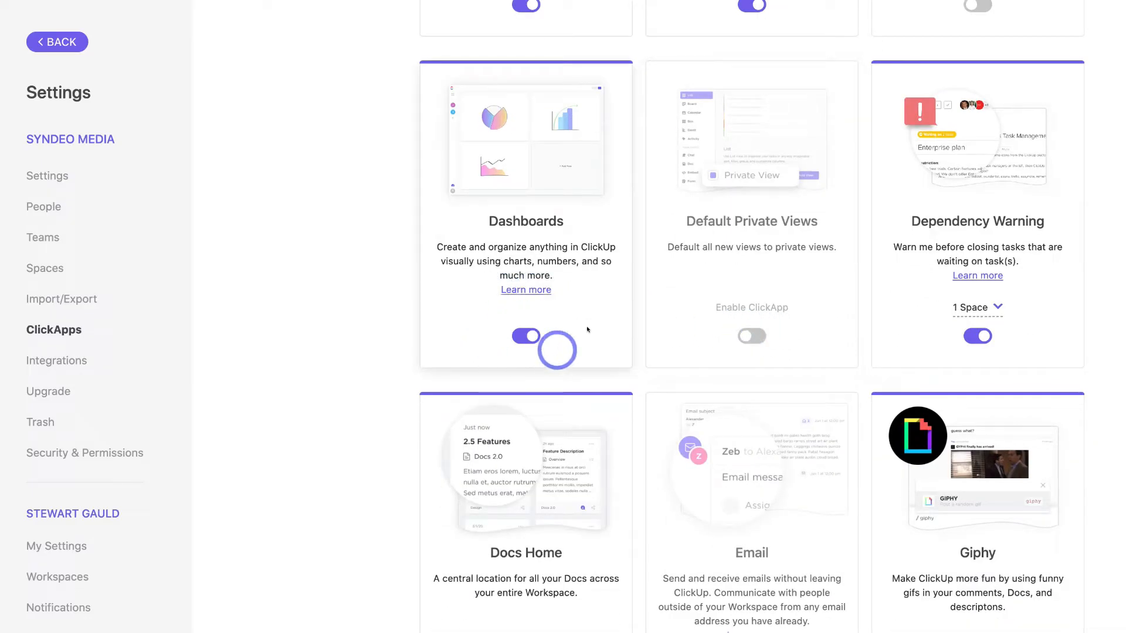
pyautogui.scroll(-4, 616, 317)
pyautogui.scroll(-6, 616, 316)
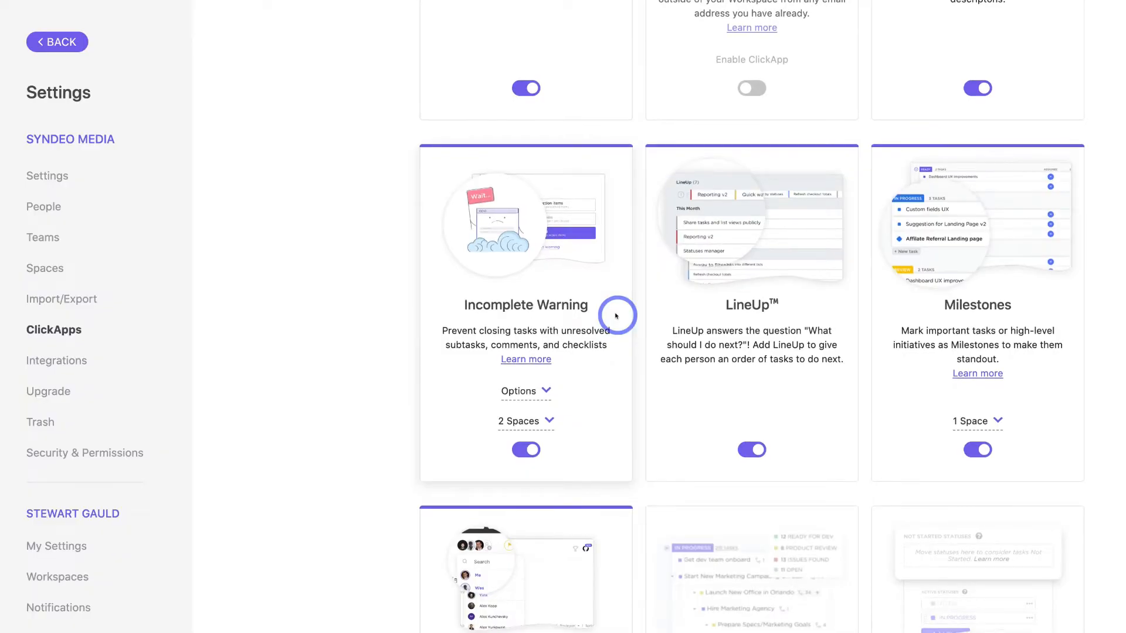
pyautogui.scroll(-2, 615, 316)
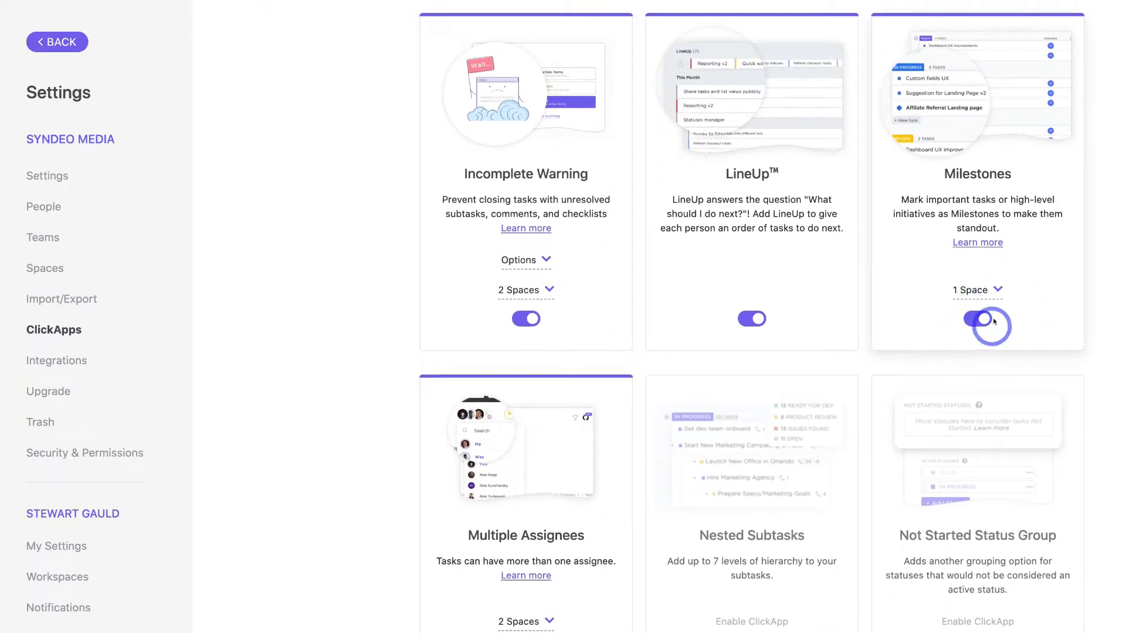
pyautogui.scroll(-7, 588, 299)
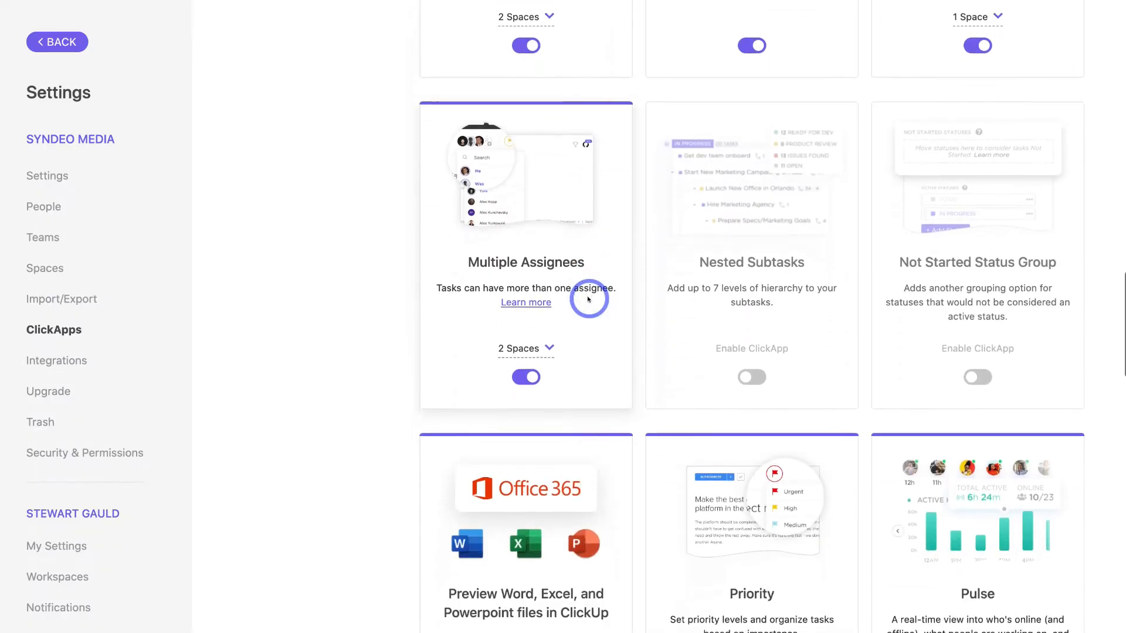
pyautogui.scroll(-15, 588, 299)
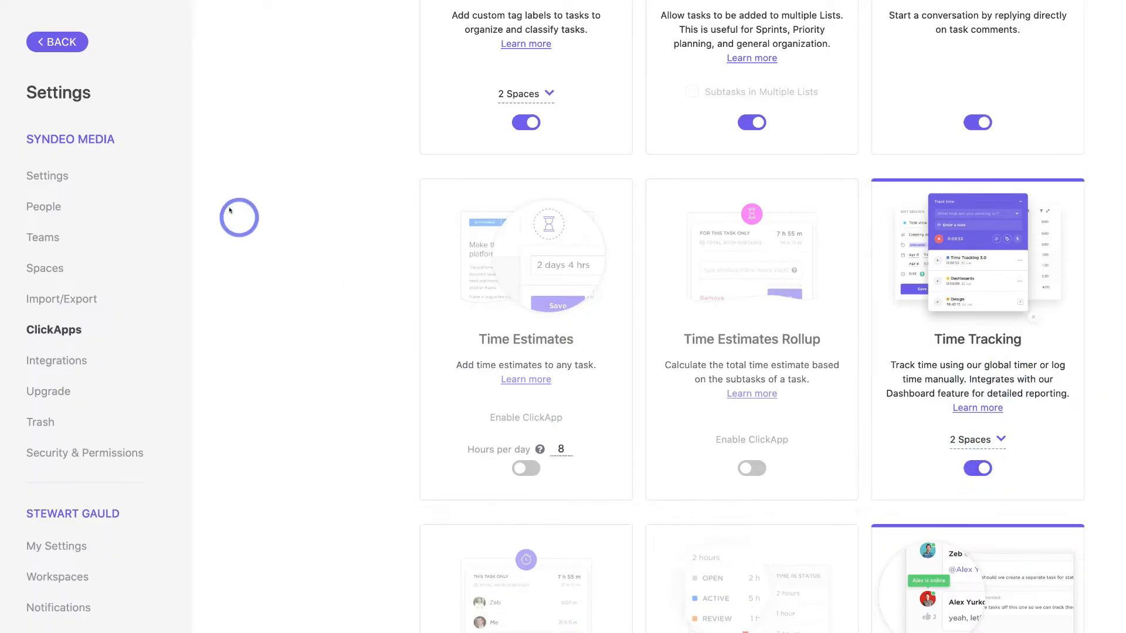
pyautogui.click(44, 42)
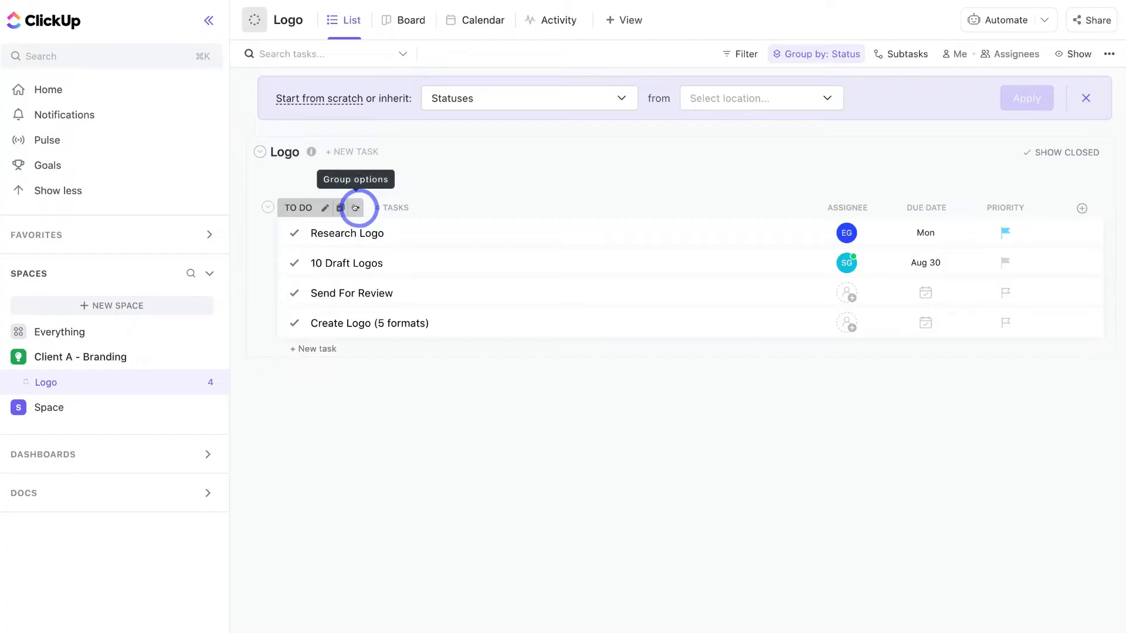
# Edit the Logo list's custom statuses and add a blue active status named IN PROGRESS.
pyautogui.click(355, 207)
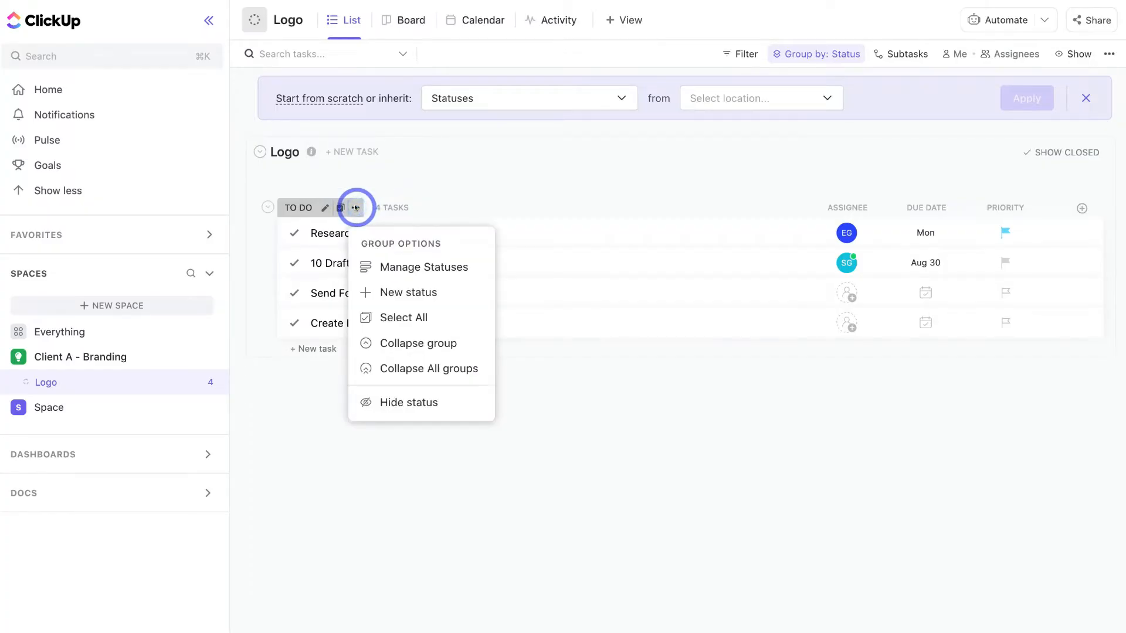
pyautogui.click(434, 268)
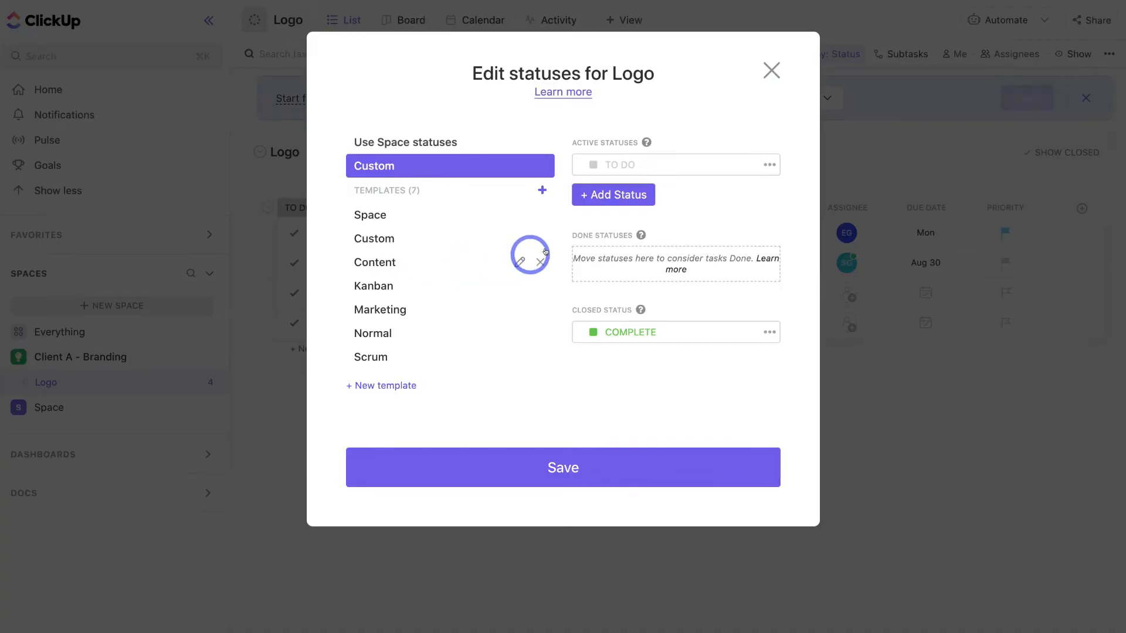
pyautogui.click(604, 196)
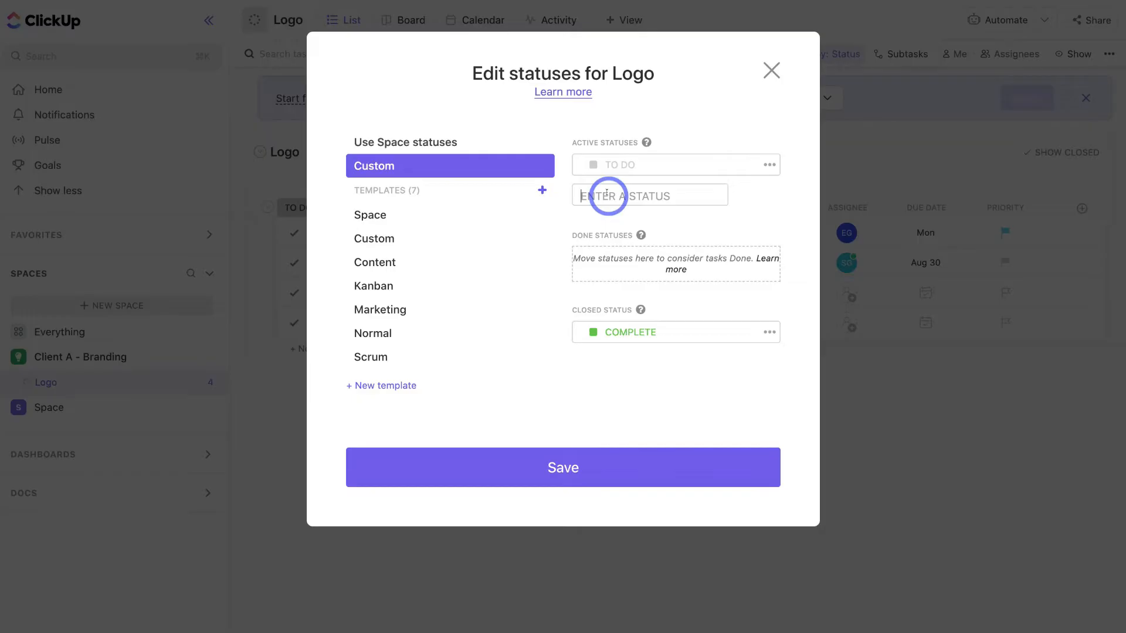
pyautogui.write('IN PROGRESS')
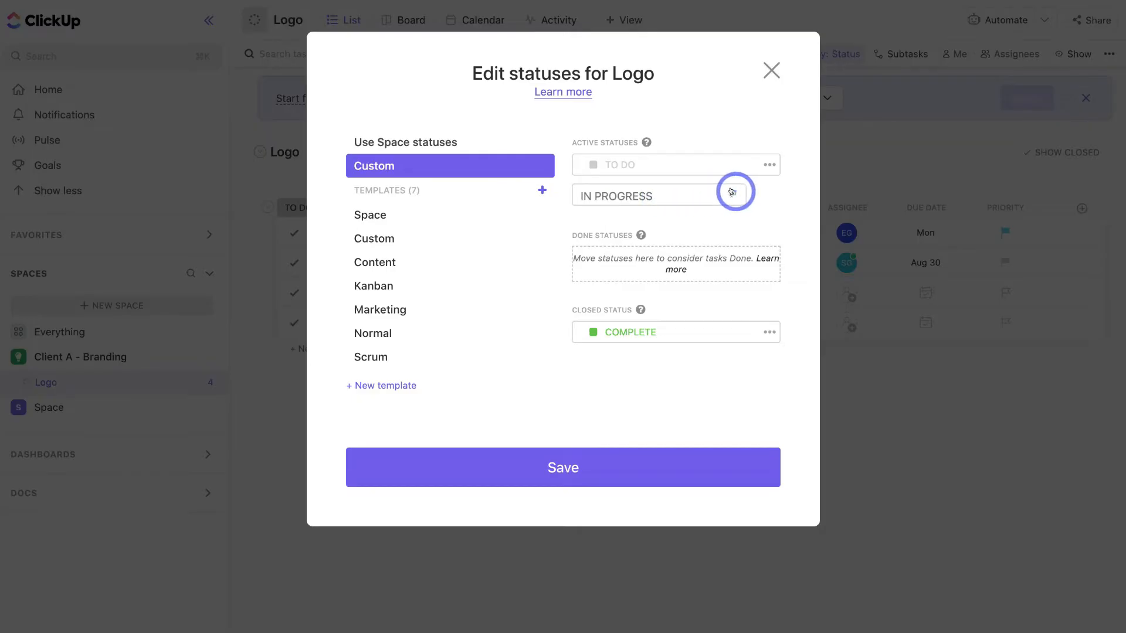
pyautogui.click(731, 192)
pyautogui.click(668, 139)
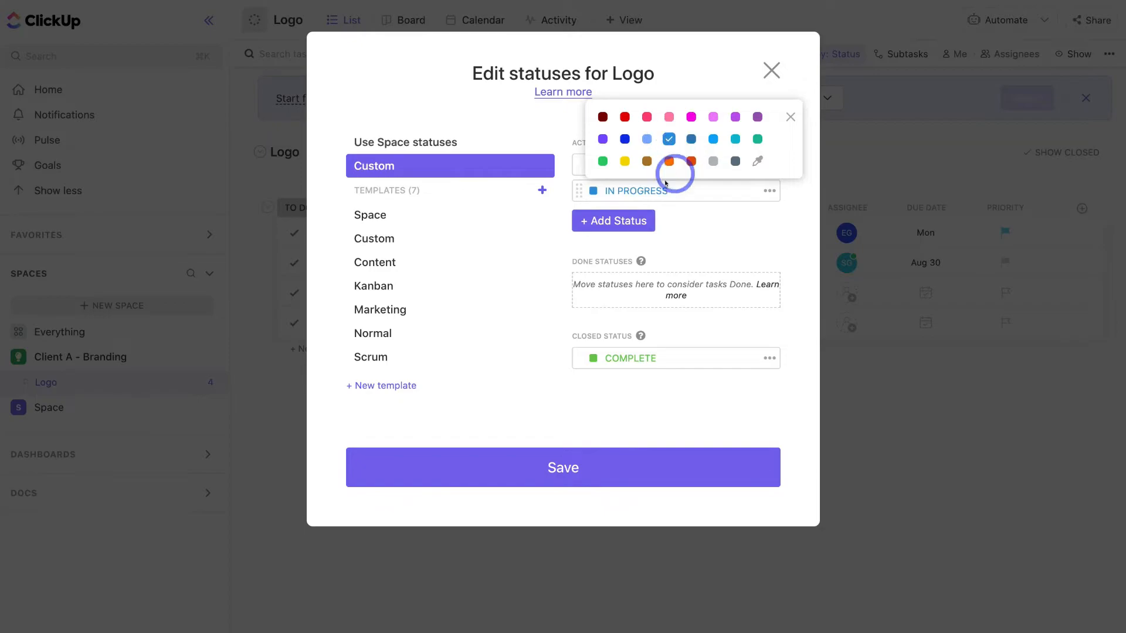
# Add a green active status named FINAL REVIEW and save the Logo list's statuses.
pyautogui.click(614, 222)
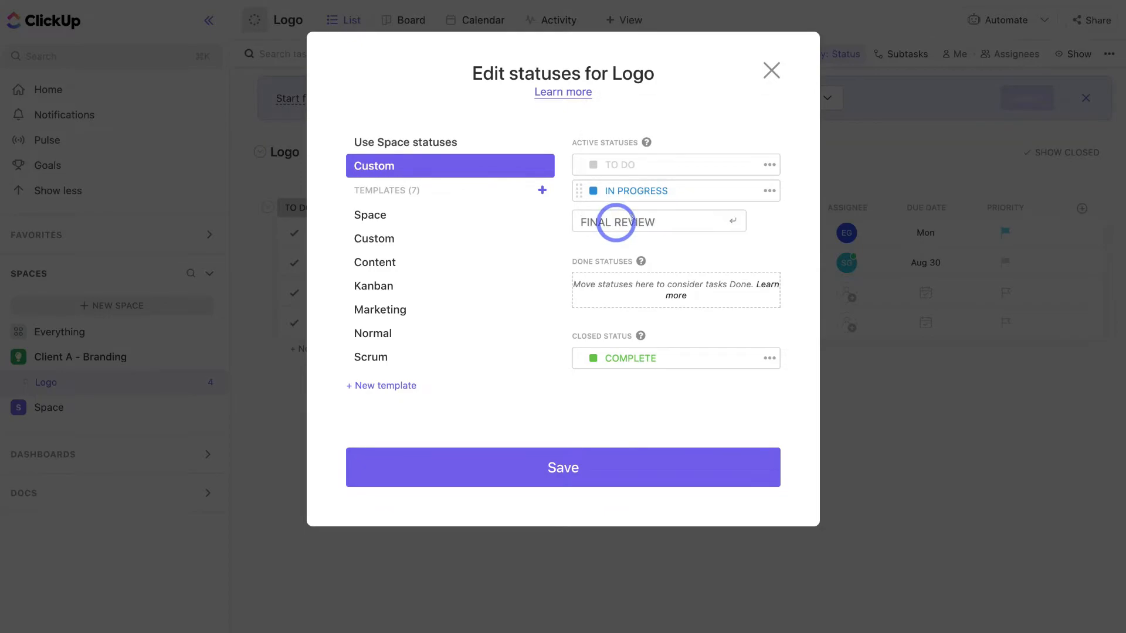
pyautogui.click(729, 220)
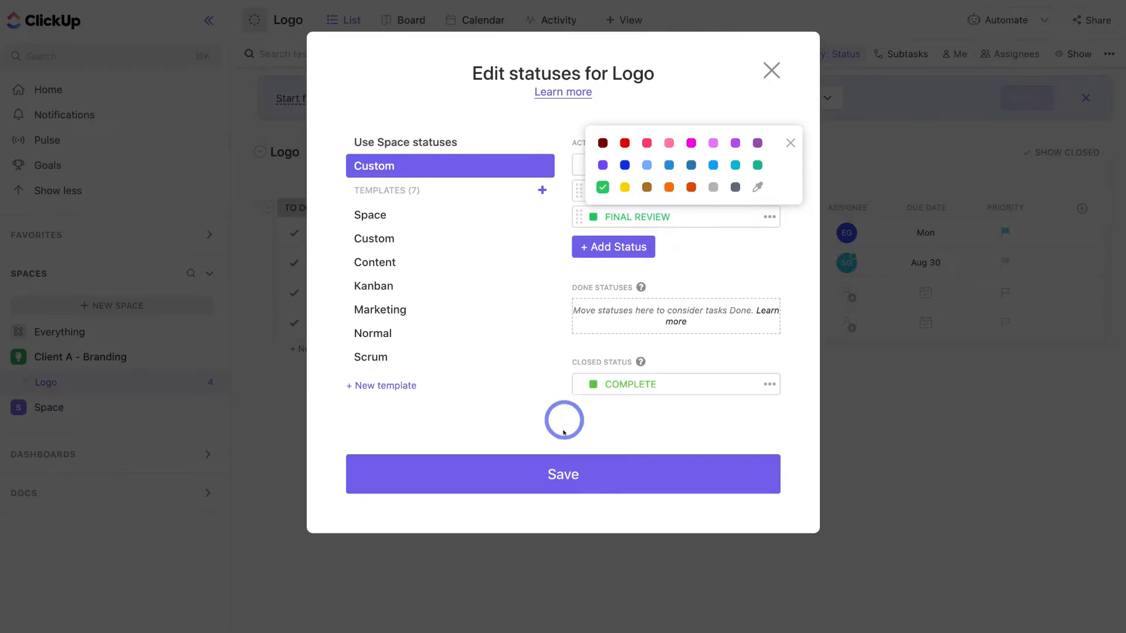
pyautogui.click(596, 472)
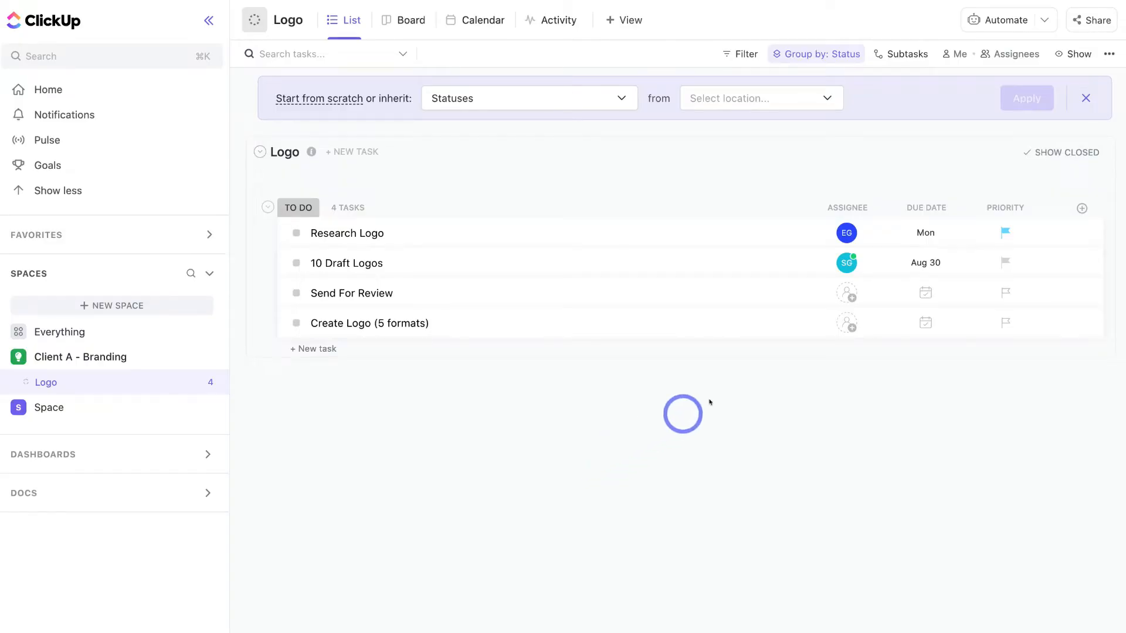
# Turn on the display of empty statuses in the Logo list's List view.
pyautogui.click(1071, 56)
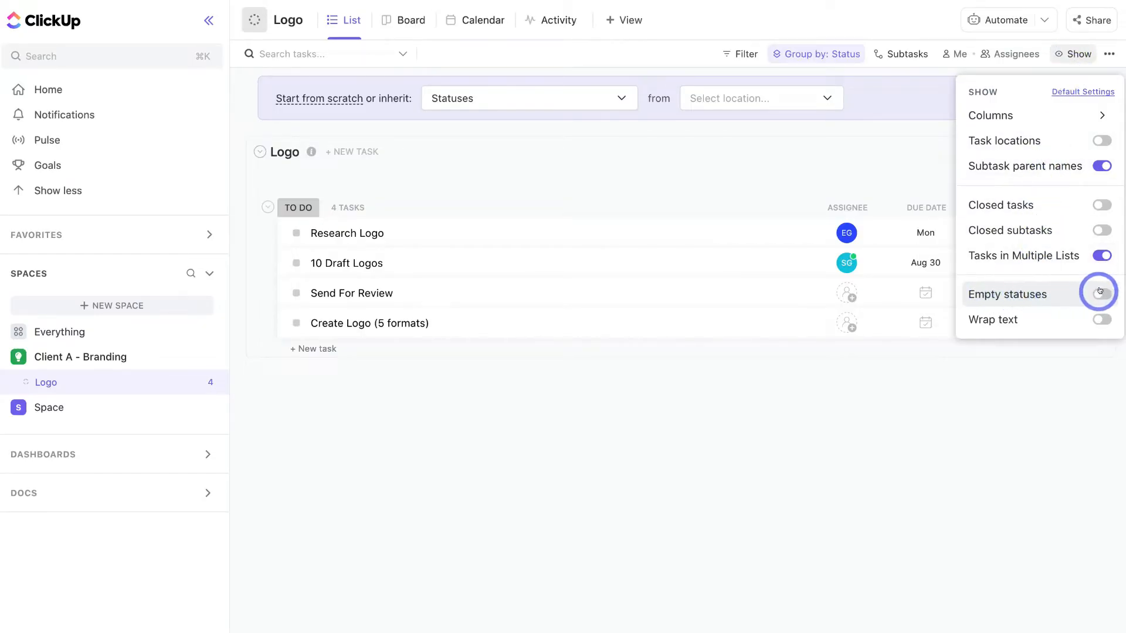
pyautogui.click(1100, 292)
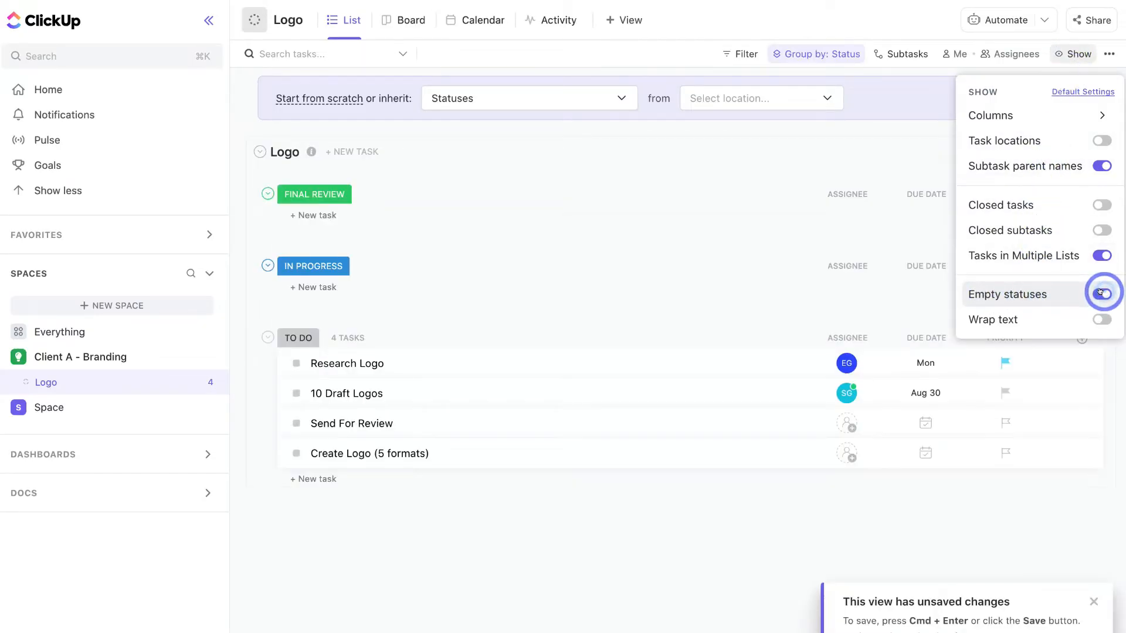
pyautogui.click(895, 502)
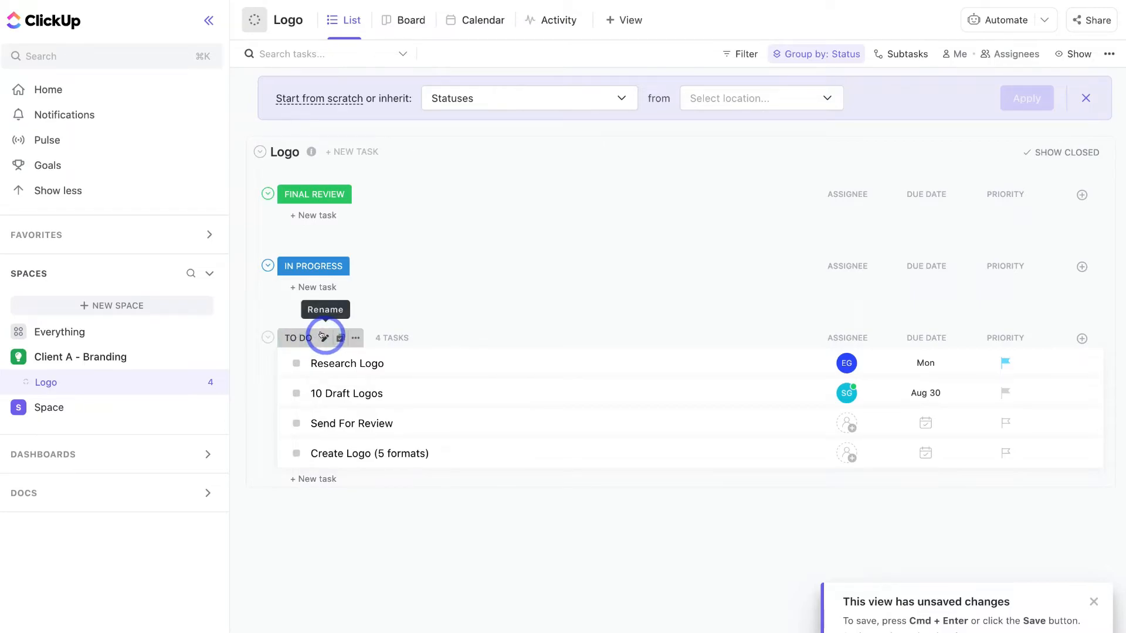
# Change the TO DO status colour to yellow in the Logo list and save it.
pyautogui.click(323, 336)
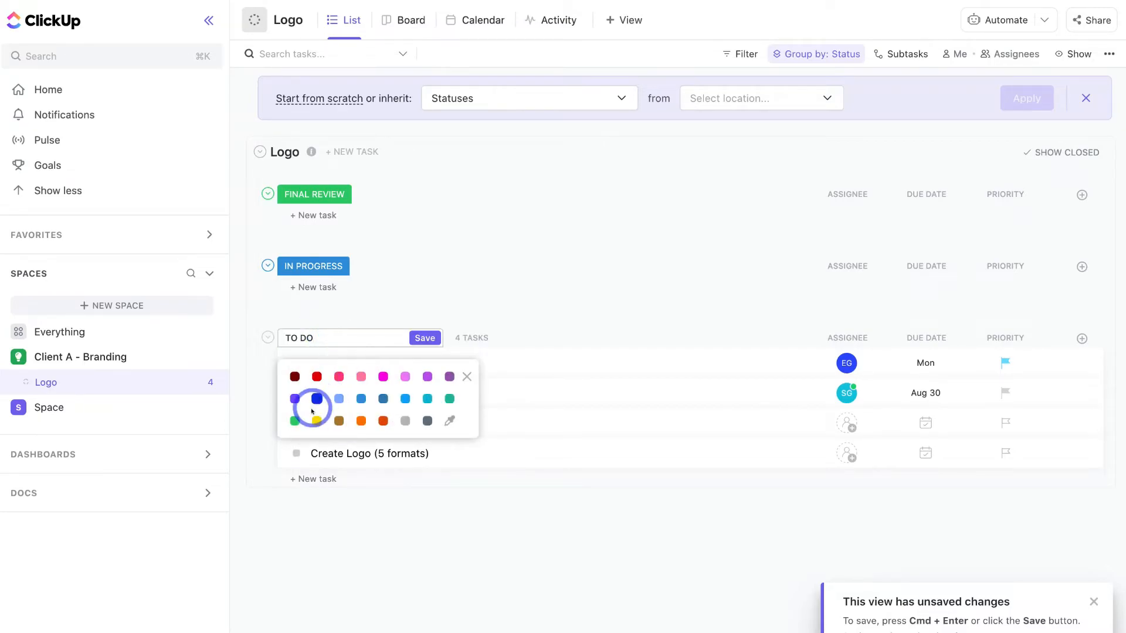
pyautogui.click(315, 418)
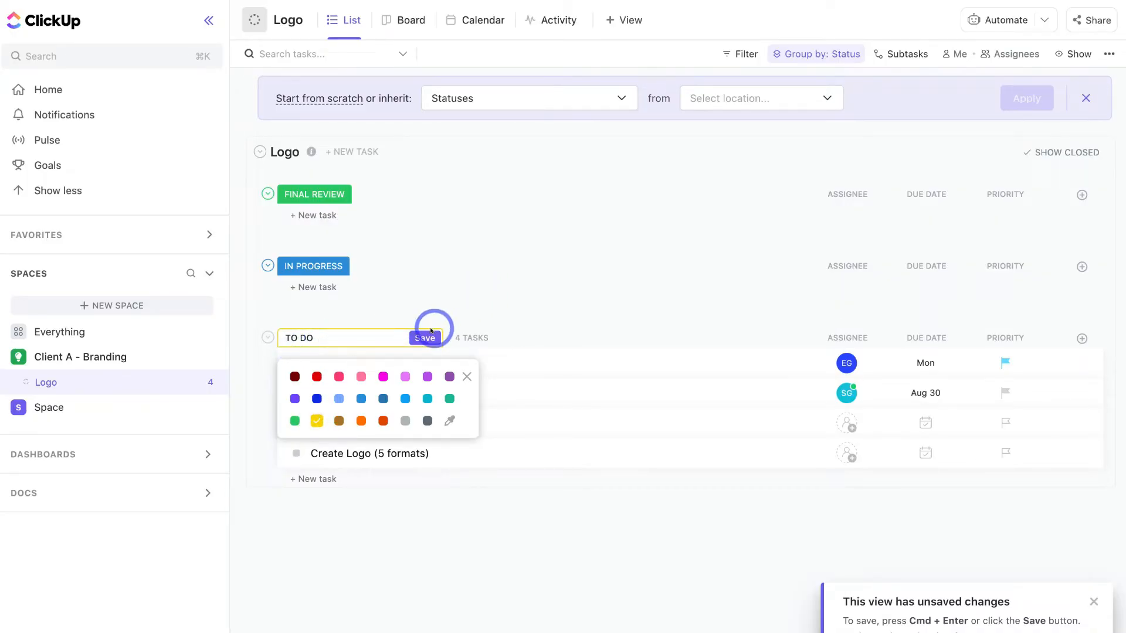
pyautogui.click(426, 338)
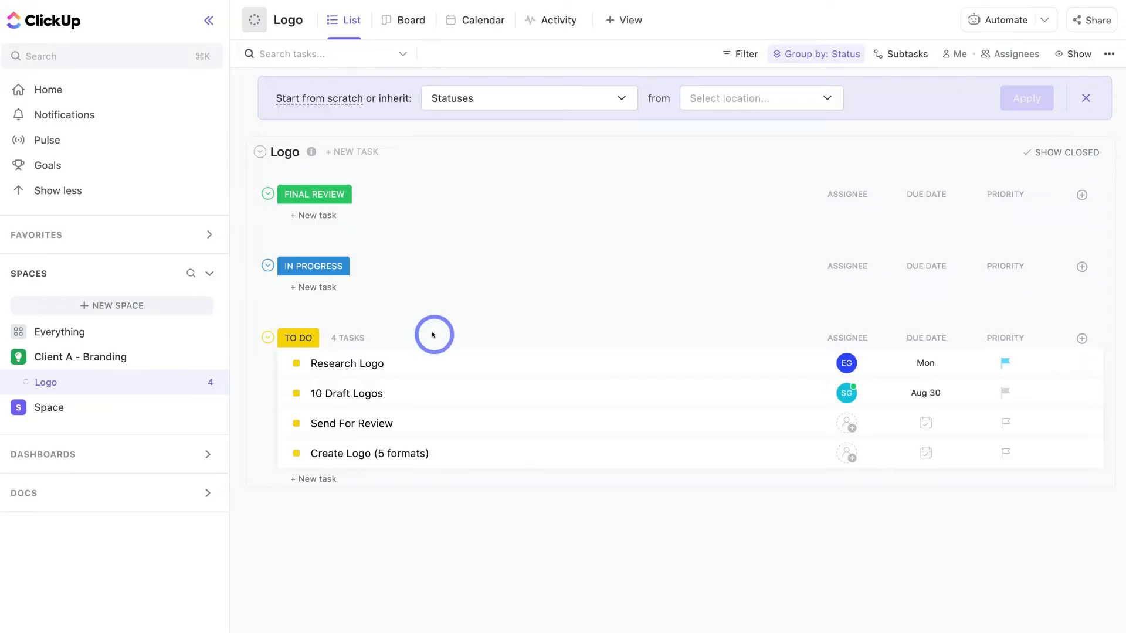
# Move the 10 Draft Logos task from the TO DO group into IN PROGRESS.
pyautogui.moveTo(295, 260)
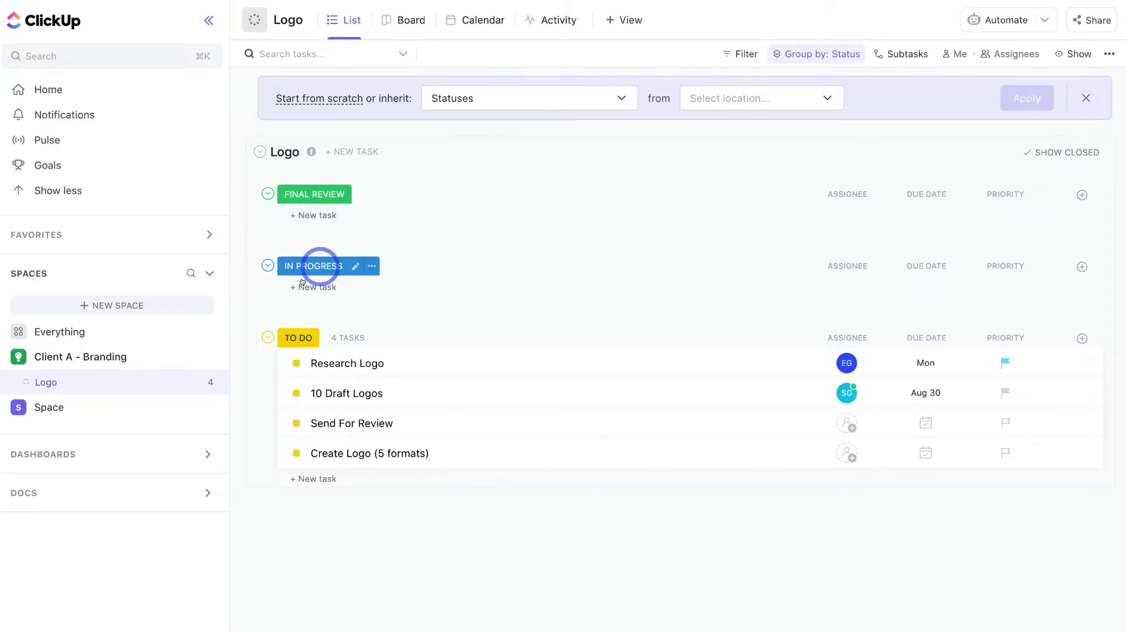
pyautogui.moveTo(284, 363)
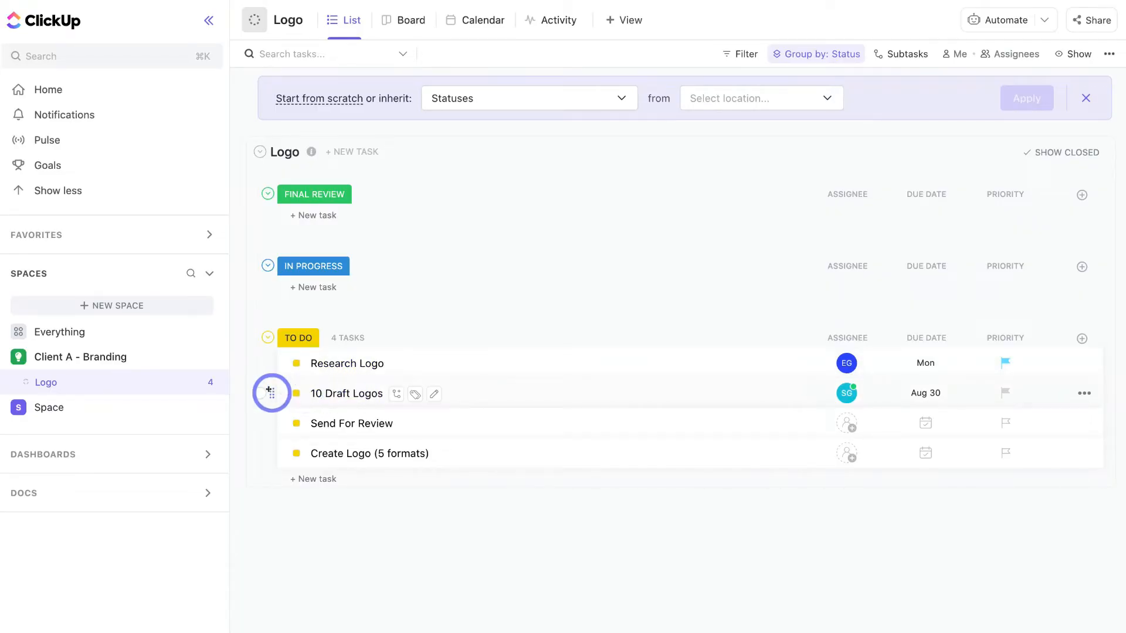
pyautogui.moveTo(270, 391); pyautogui.dragTo(270, 321)
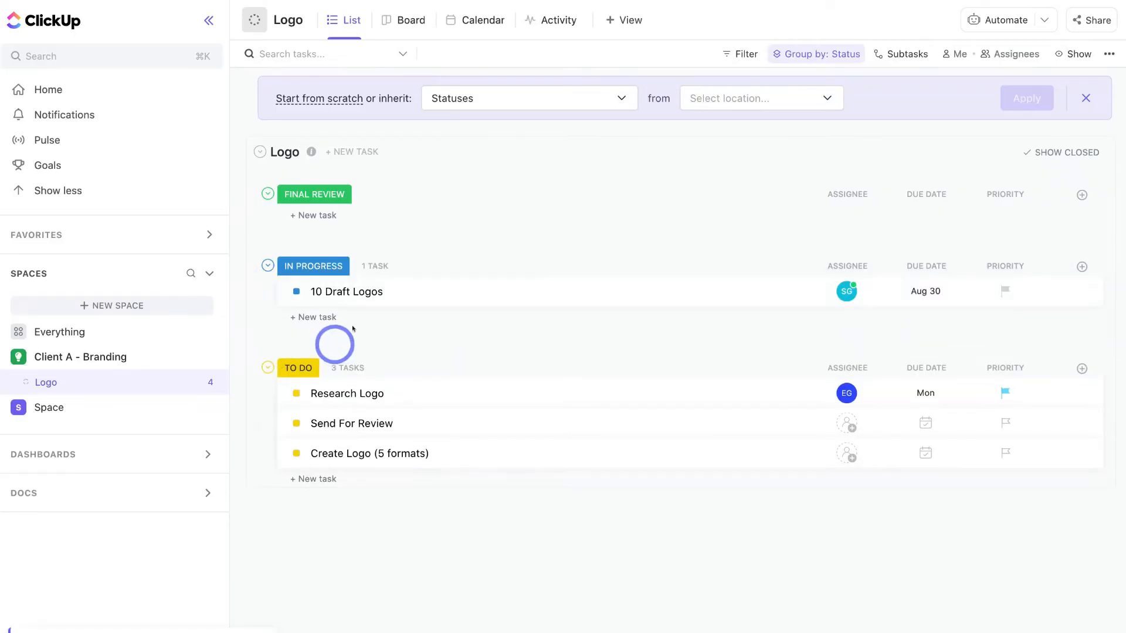
# Set the Research Logo task's status to IN PROGRESS from its details and close the task.
pyautogui.click(585, 393)
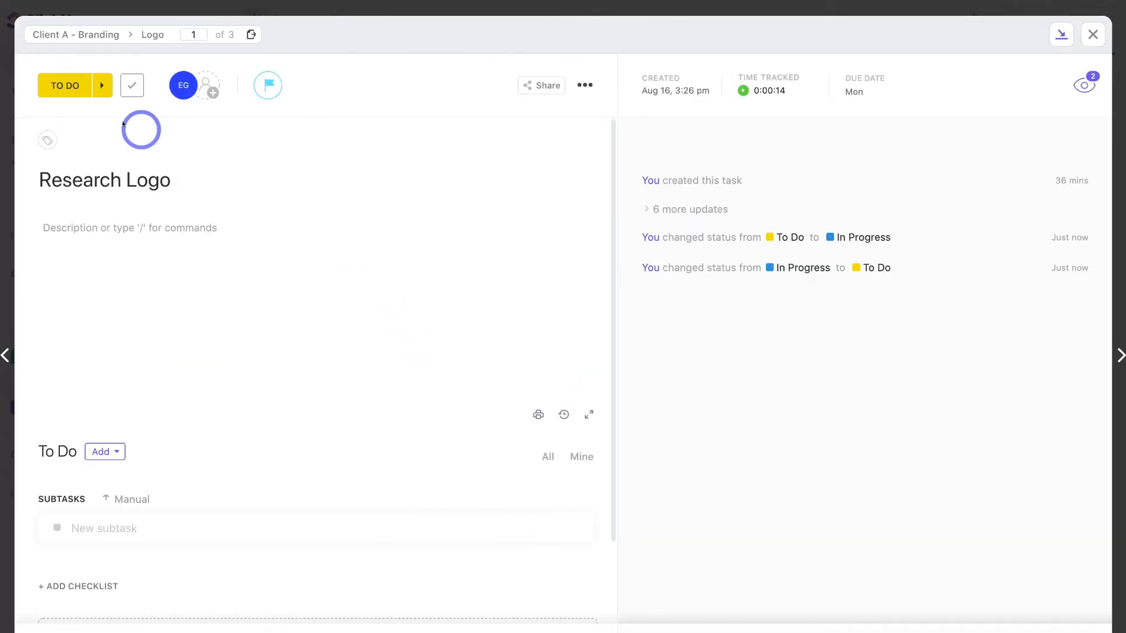
pyautogui.click(99, 86)
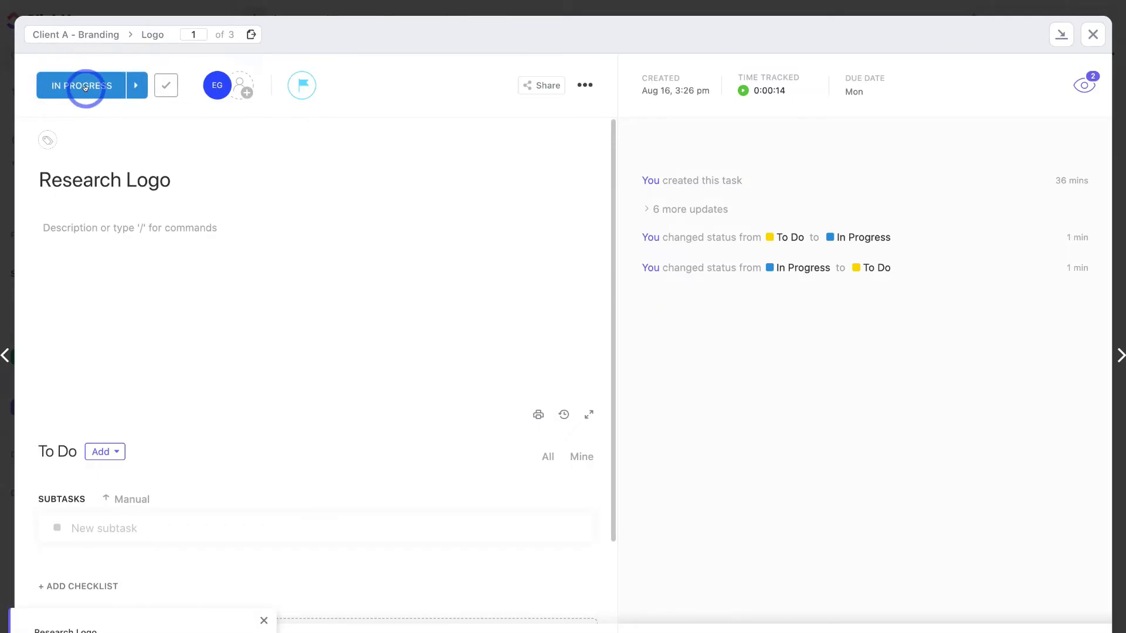
pyautogui.click(1092, 36)
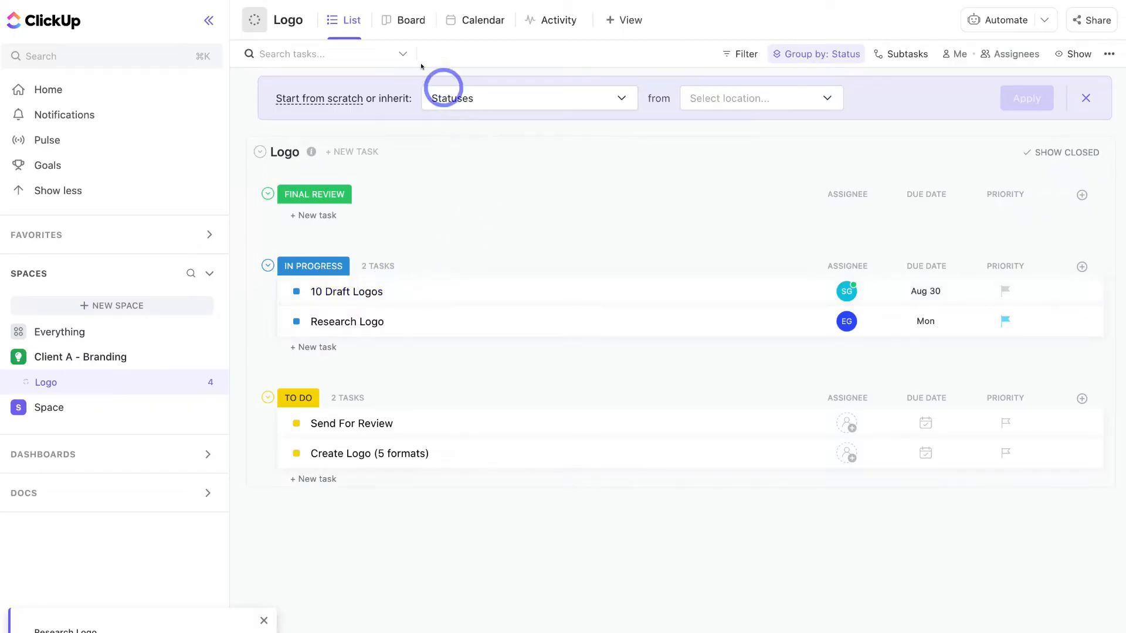
# Show the Logo list as a board and move the 10 Draft Logos card to FINAL REVIEW.
pyautogui.moveTo(345, 22)
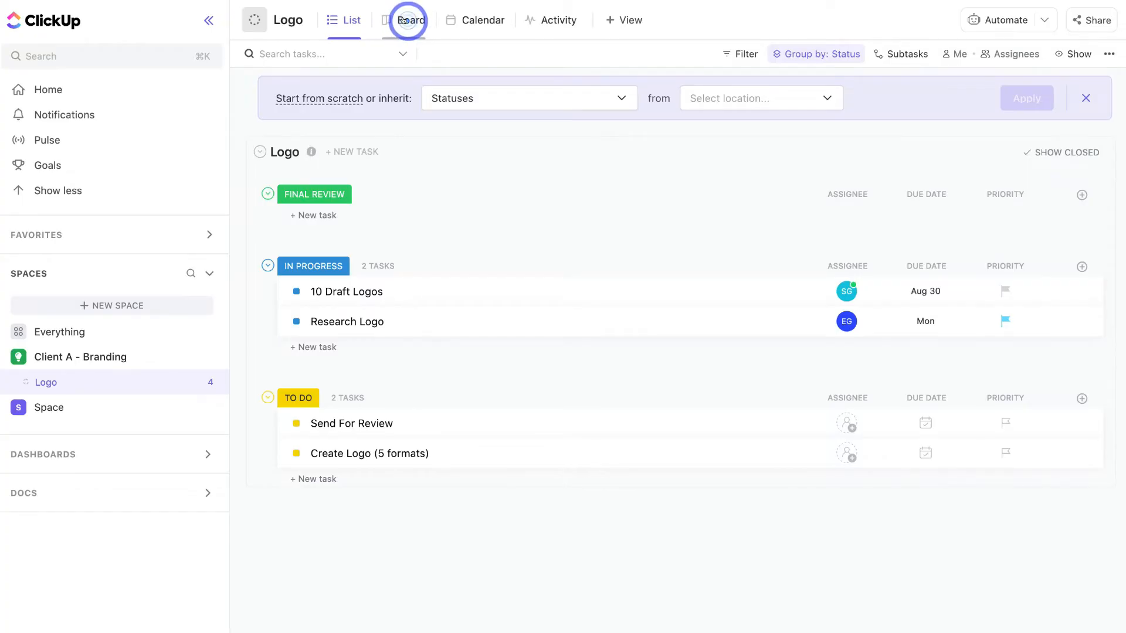
pyautogui.click(403, 20)
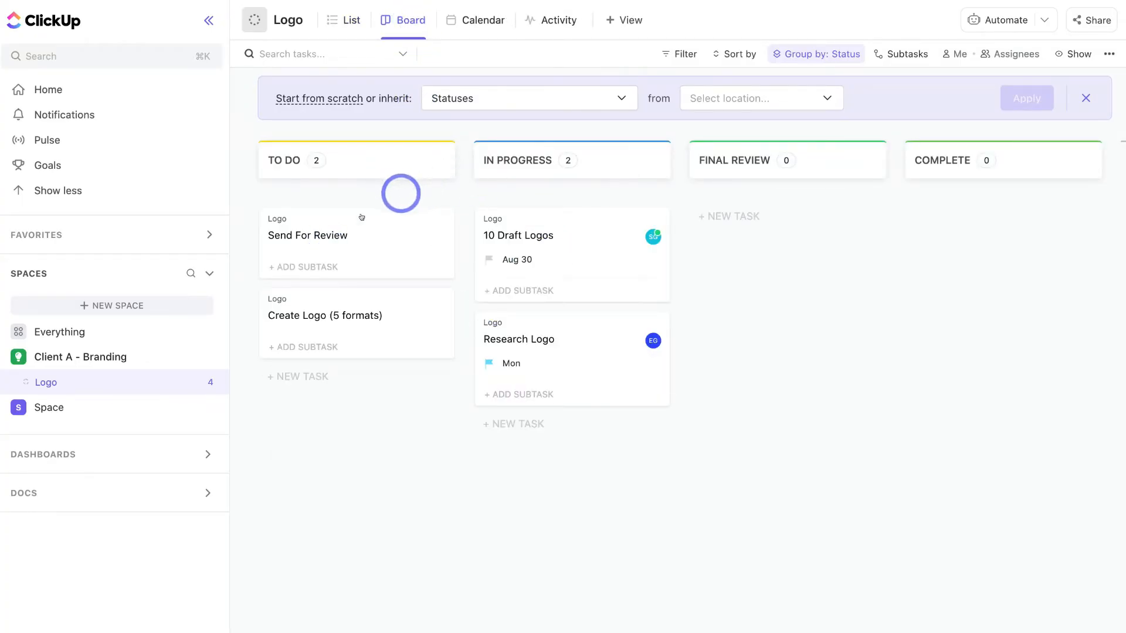
pyautogui.moveTo(512, 221); pyautogui.dragTo(726, 222)
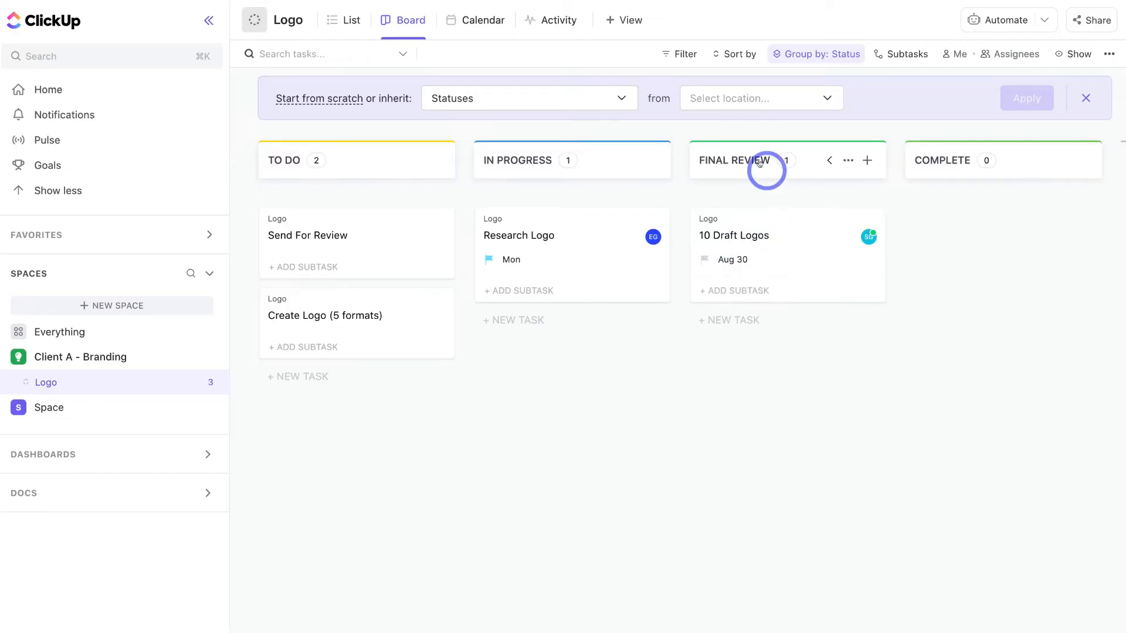
# View the Logo list's calendar for August 2022 and add a Gantt view to the list.
pyautogui.click(472, 23)
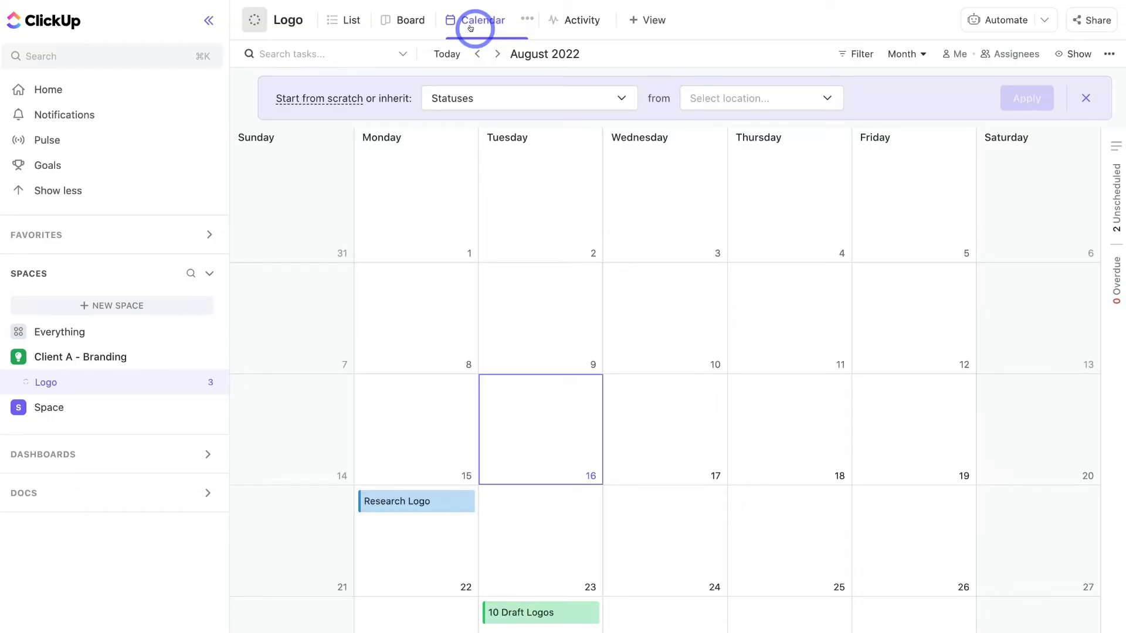
pyautogui.click(631, 20)
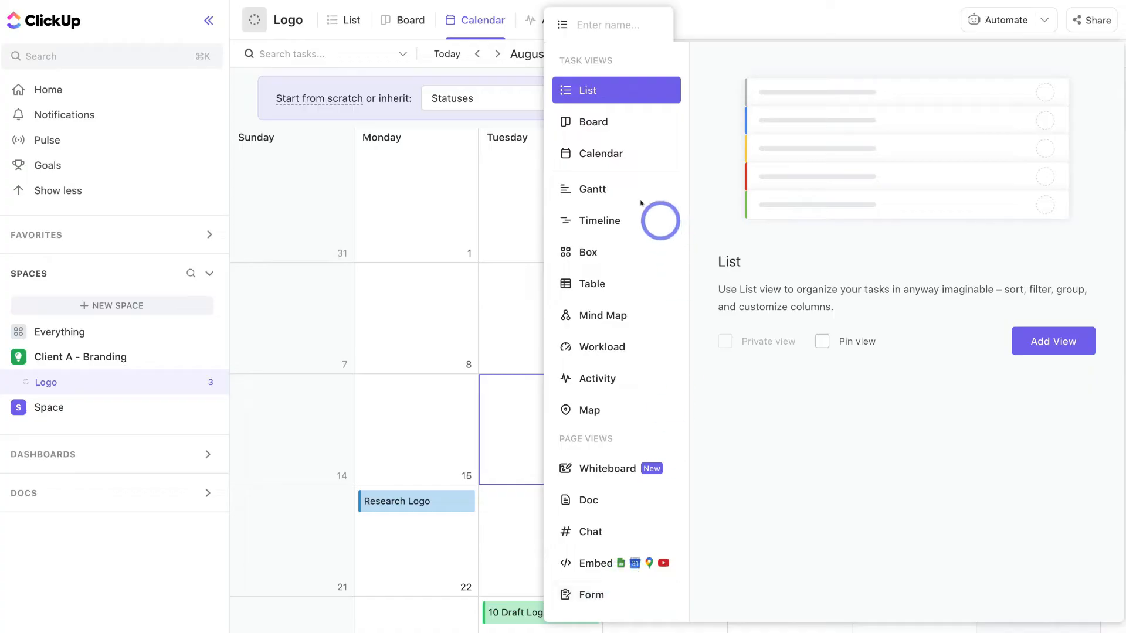
pyautogui.click(625, 189)
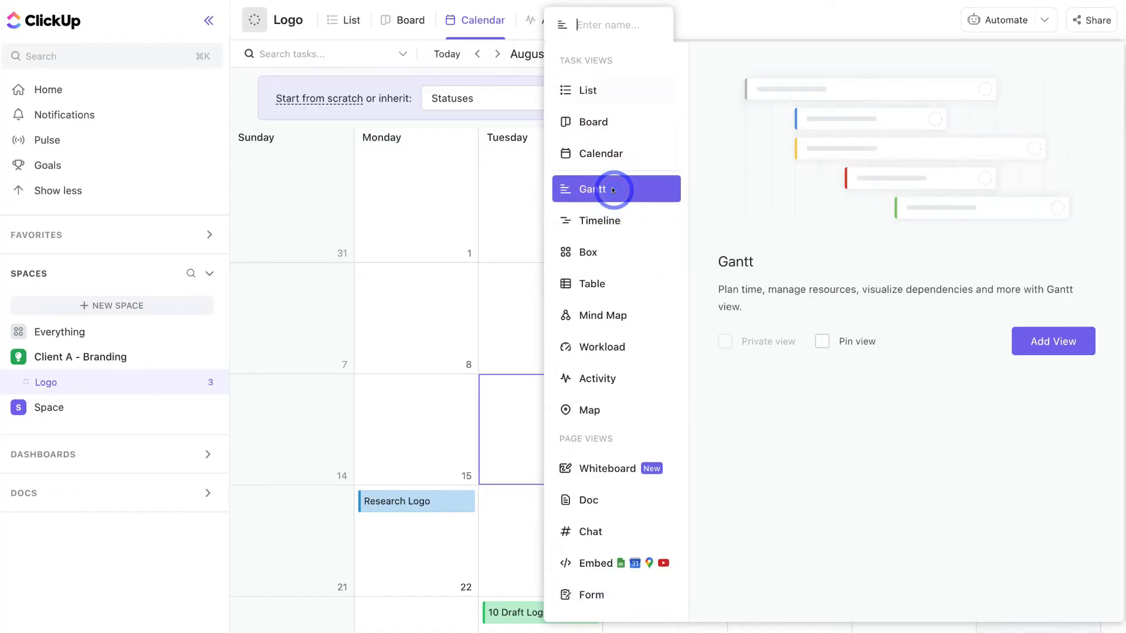
pyautogui.click(1033, 339)
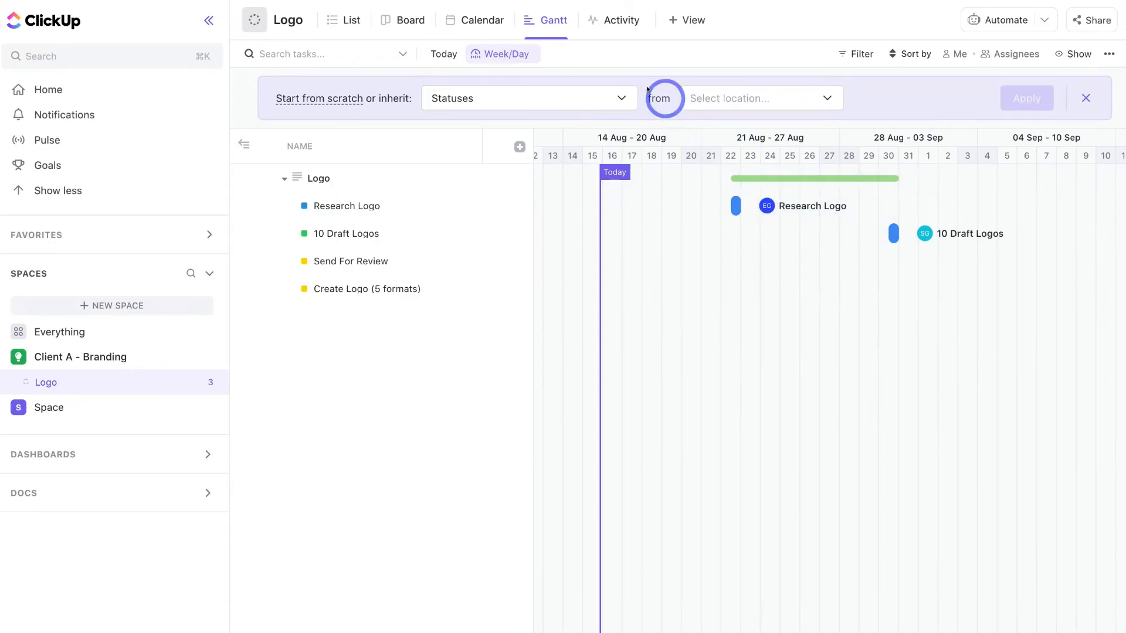
pyautogui.moveTo(554, 29)
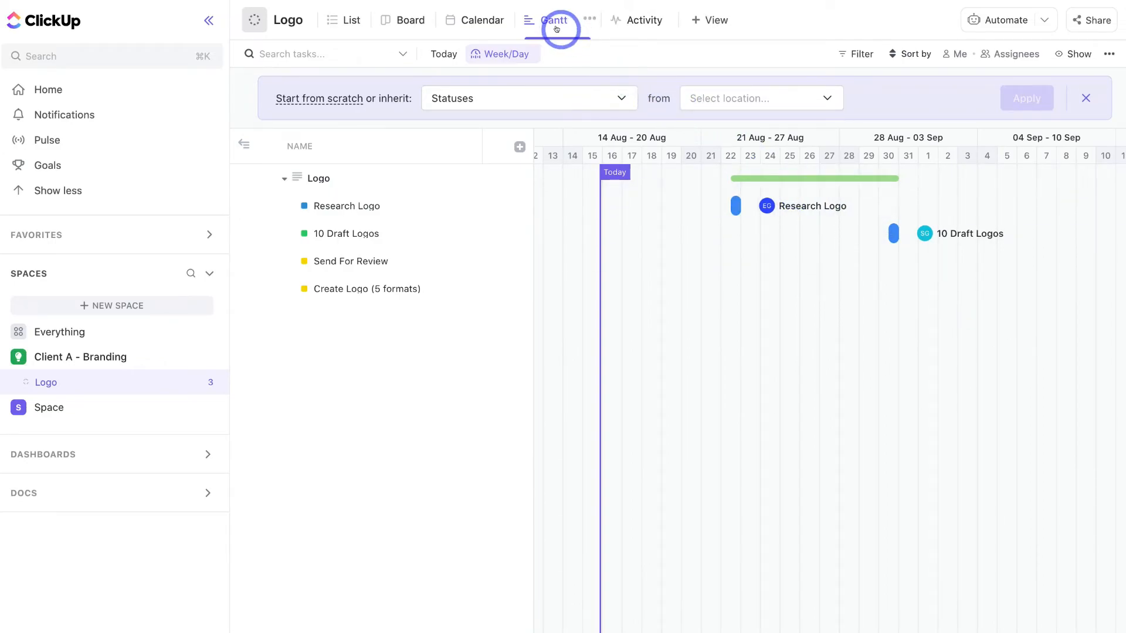
# Return to the Logo board and create a new list named WEBSITE in the Client A - Branding Space.
pyautogui.click(399, 22)
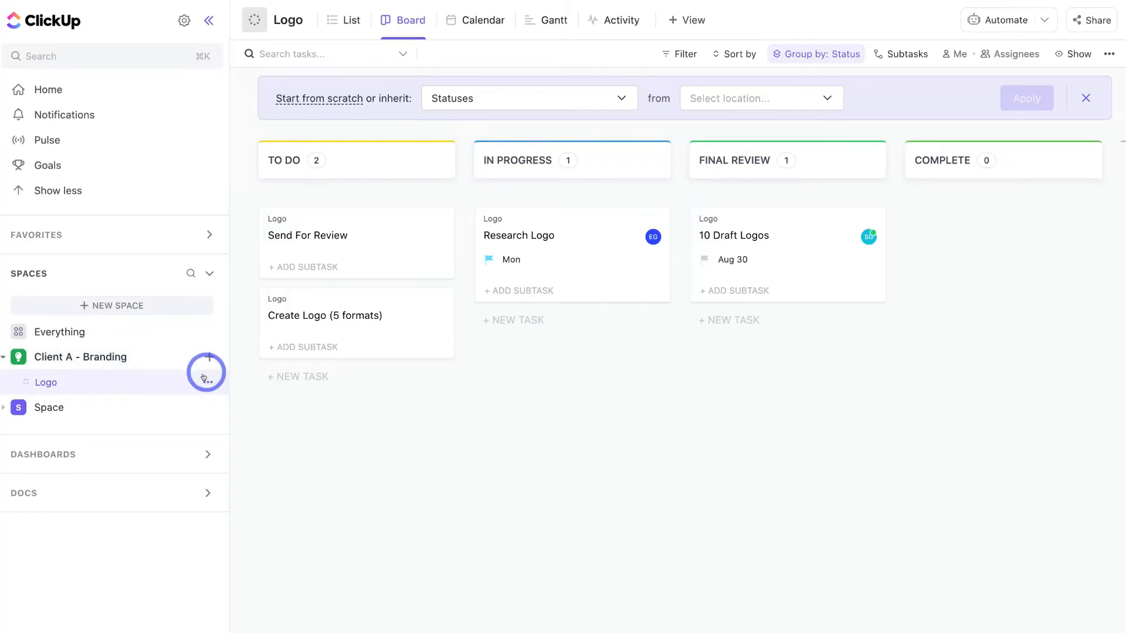
pyautogui.click(205, 383)
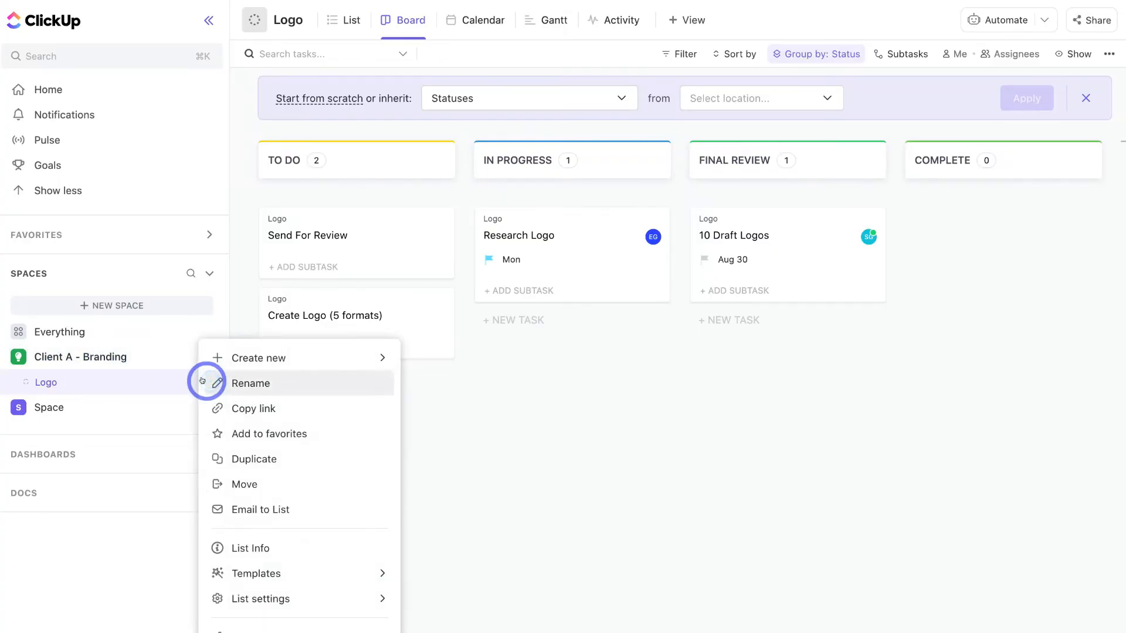
pyautogui.moveTo(247, 357)
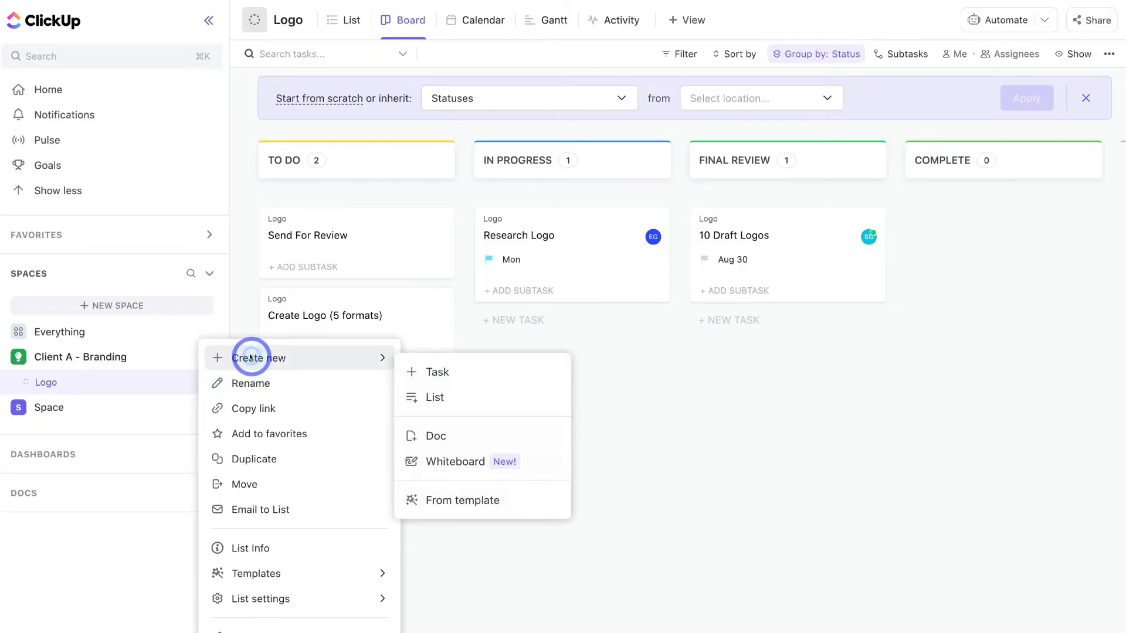
pyautogui.click(453, 397)
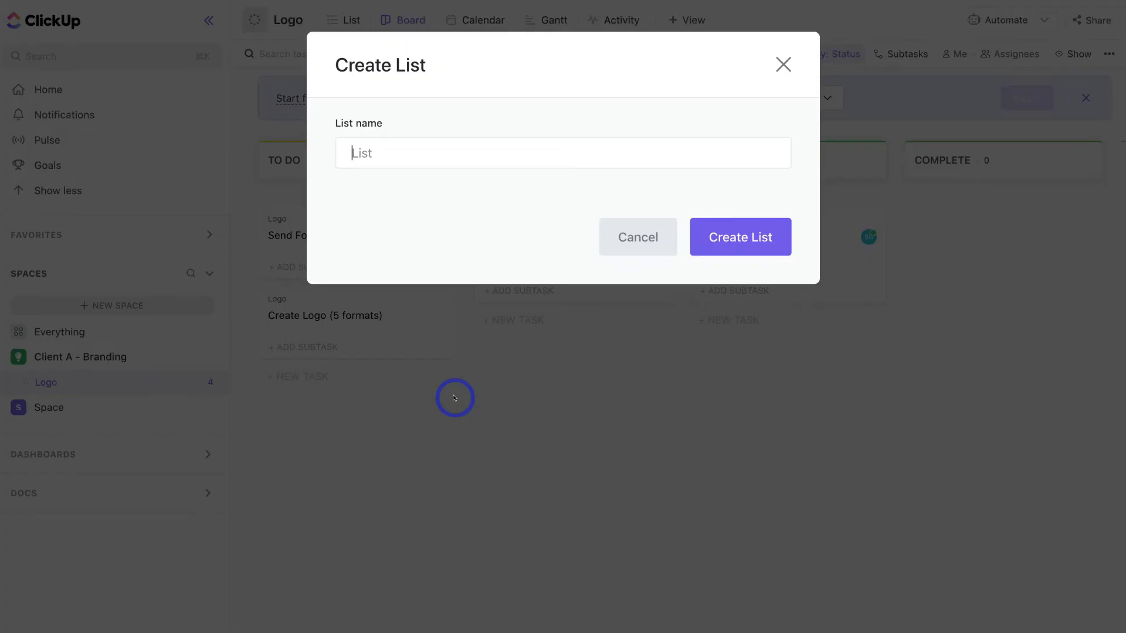
pyautogui.write('WEBSITE')
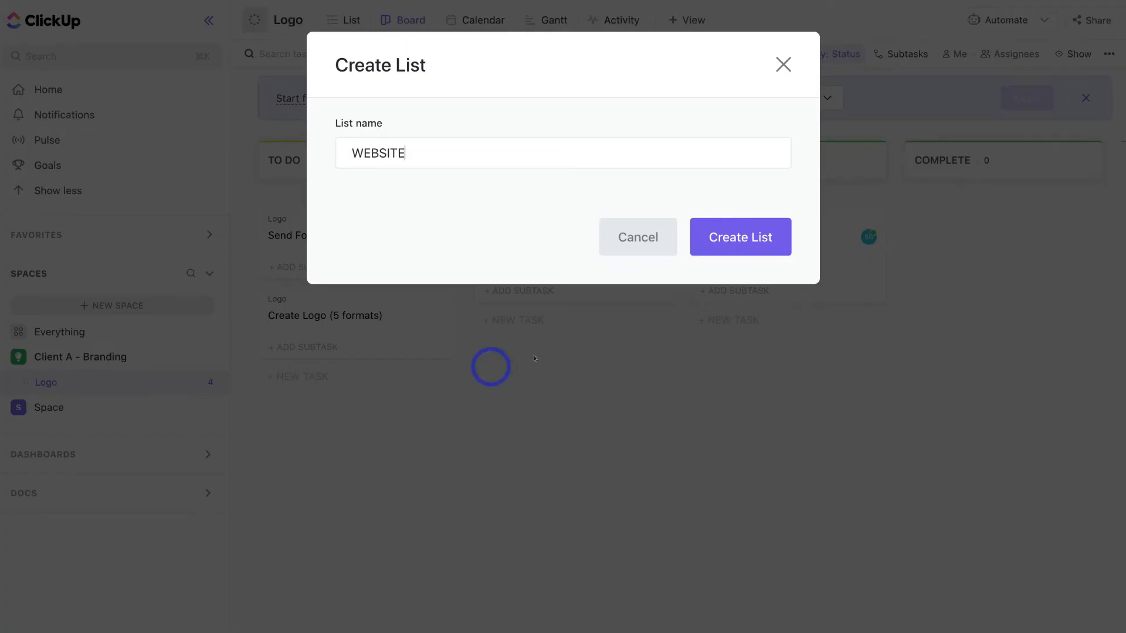
pyautogui.click(725, 243)
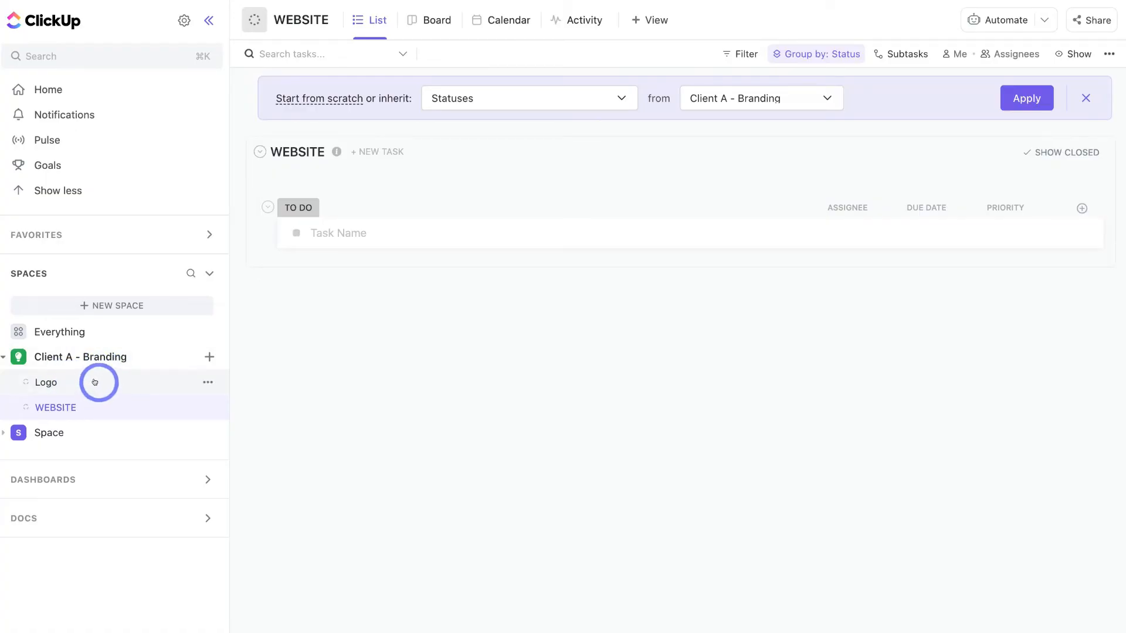
# Reopen the Logo list and start an automation from the Move template that changes the assignee when a task is moved to this location.
pyautogui.click(93, 382)
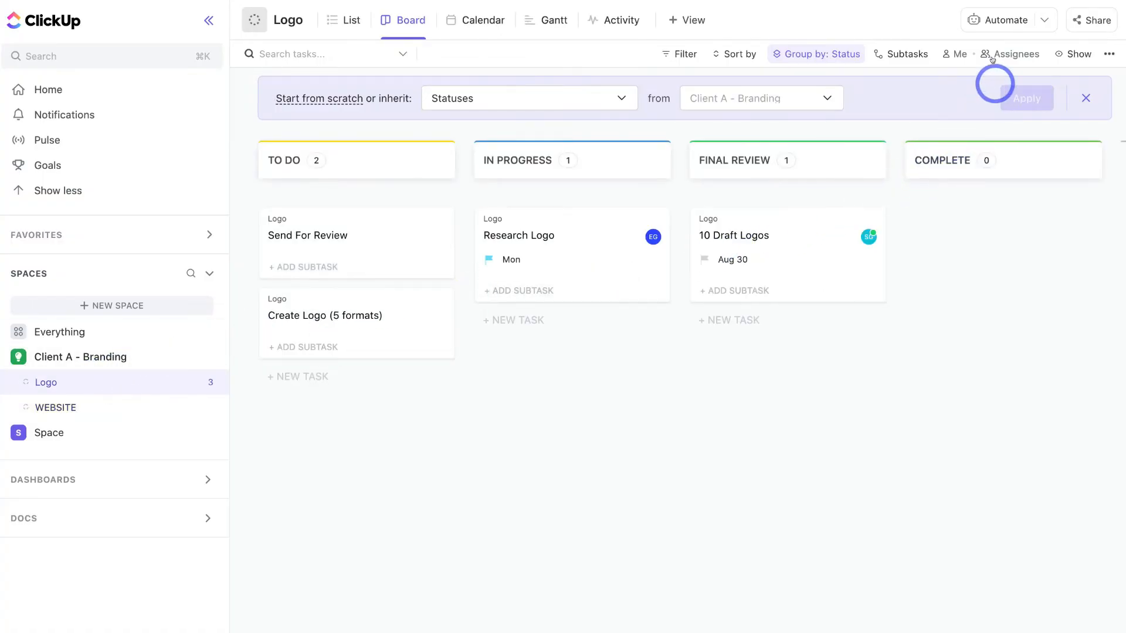
pyautogui.click(997, 21)
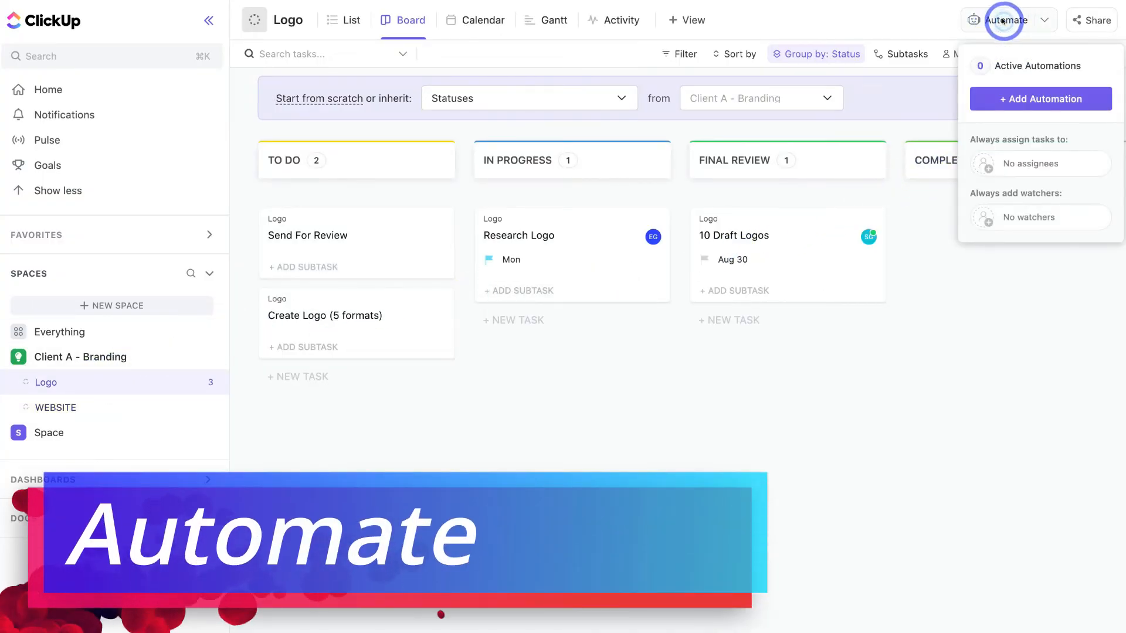
pyautogui.click(1066, 97)
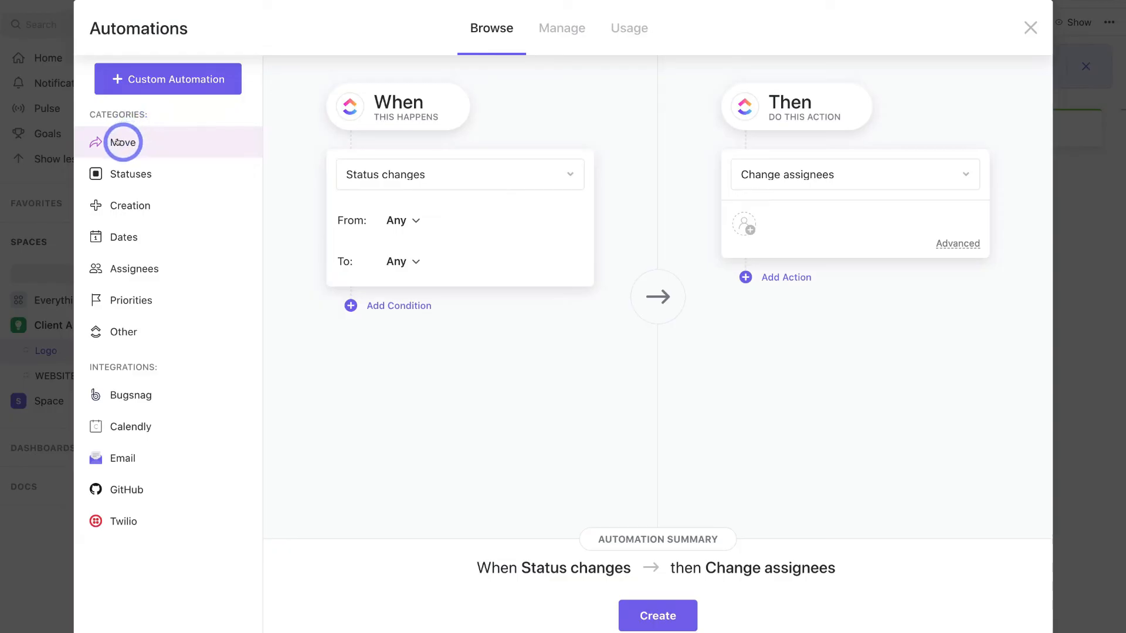
pyautogui.click(158, 142)
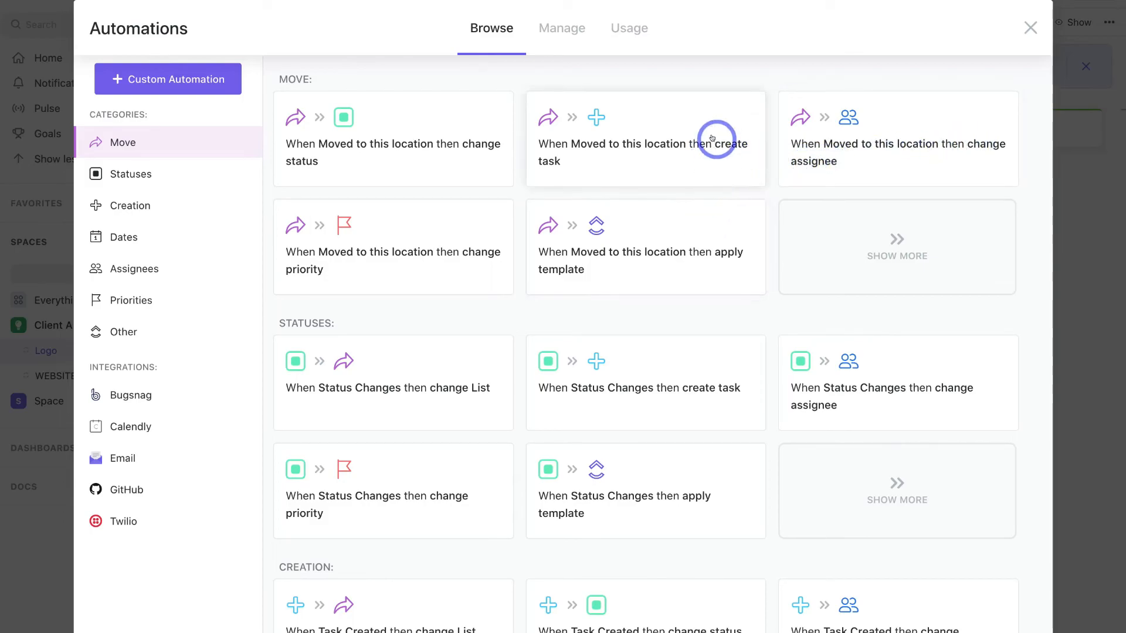
pyautogui.click(841, 133)
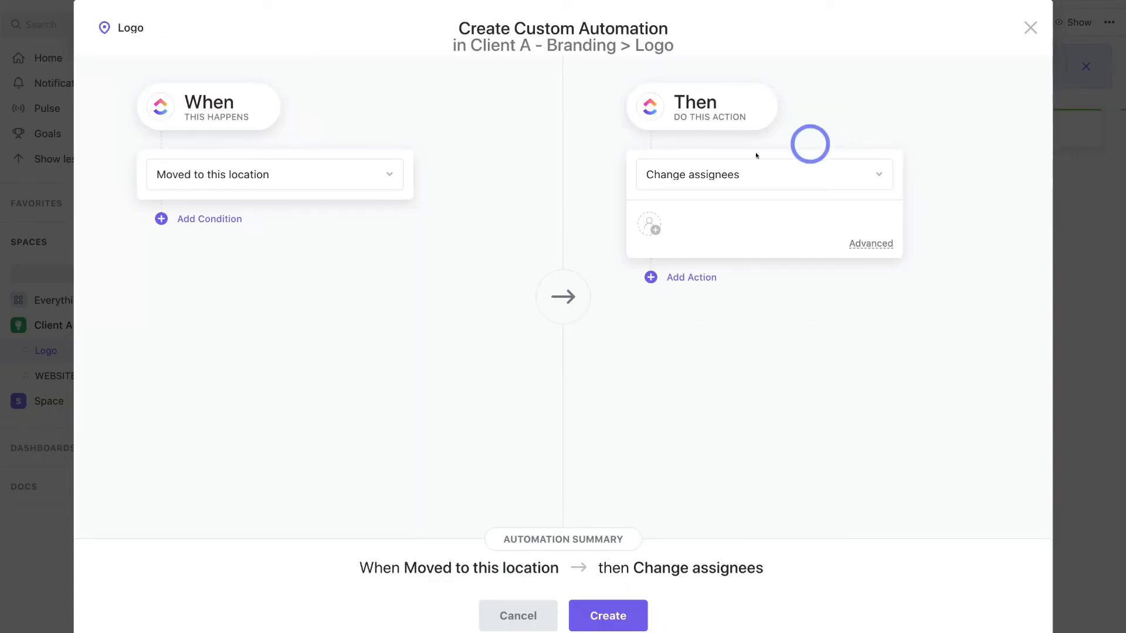
# Change the automation's trigger to Status changes and limit the originating status to TO DO.
pyautogui.click(278, 177)
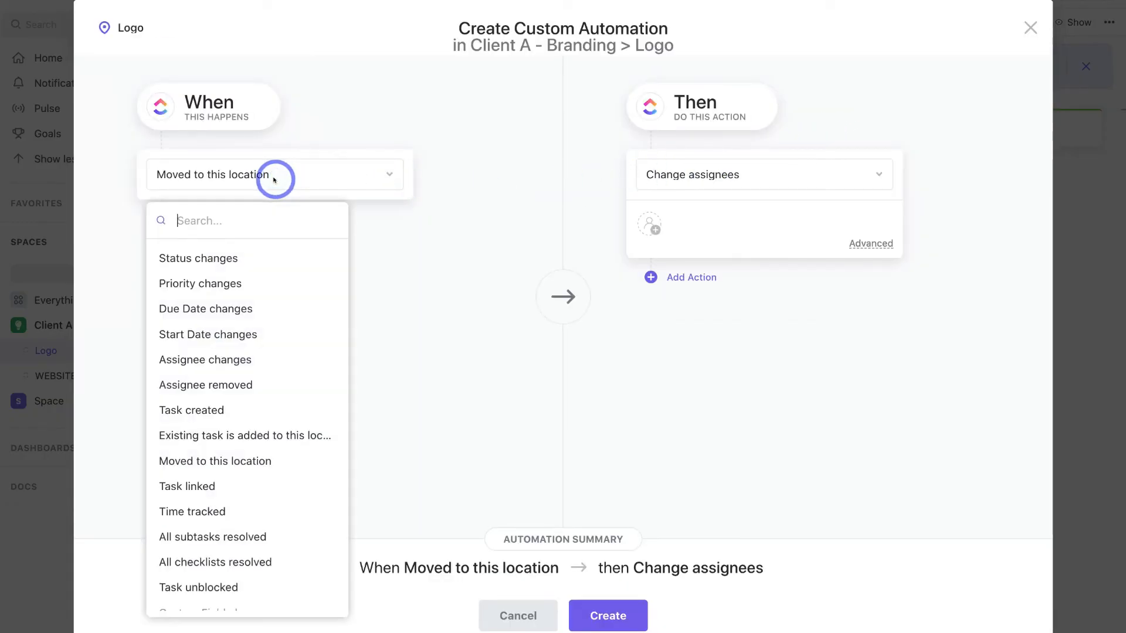
pyautogui.click(219, 258)
pyautogui.click(226, 220)
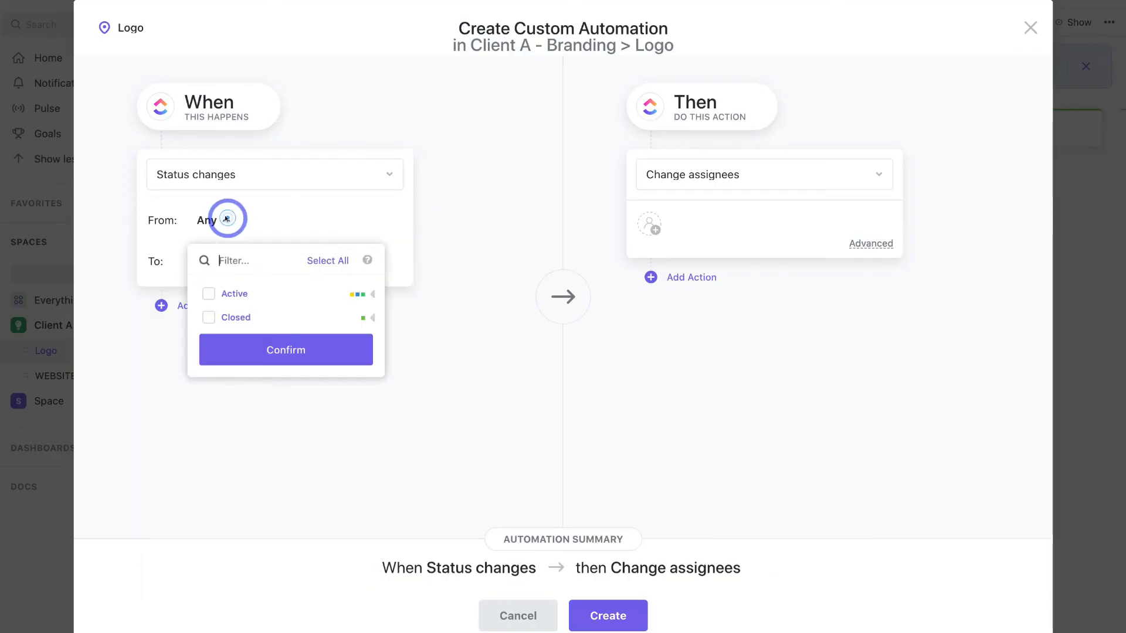
pyautogui.click(207, 293)
pyautogui.click(372, 293)
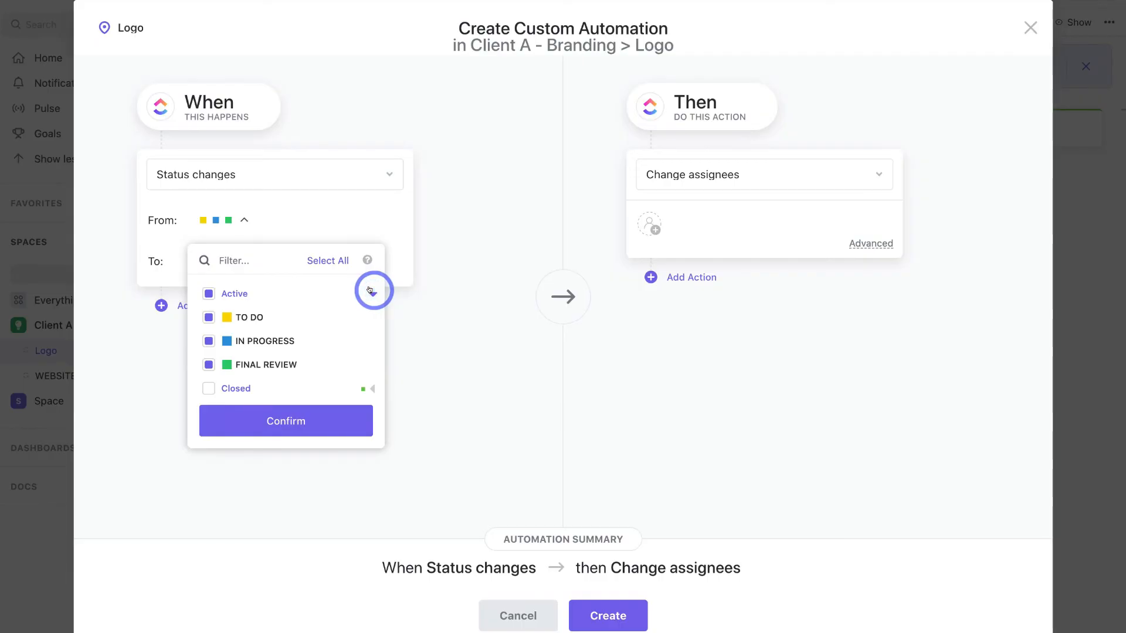
pyautogui.click(208, 340)
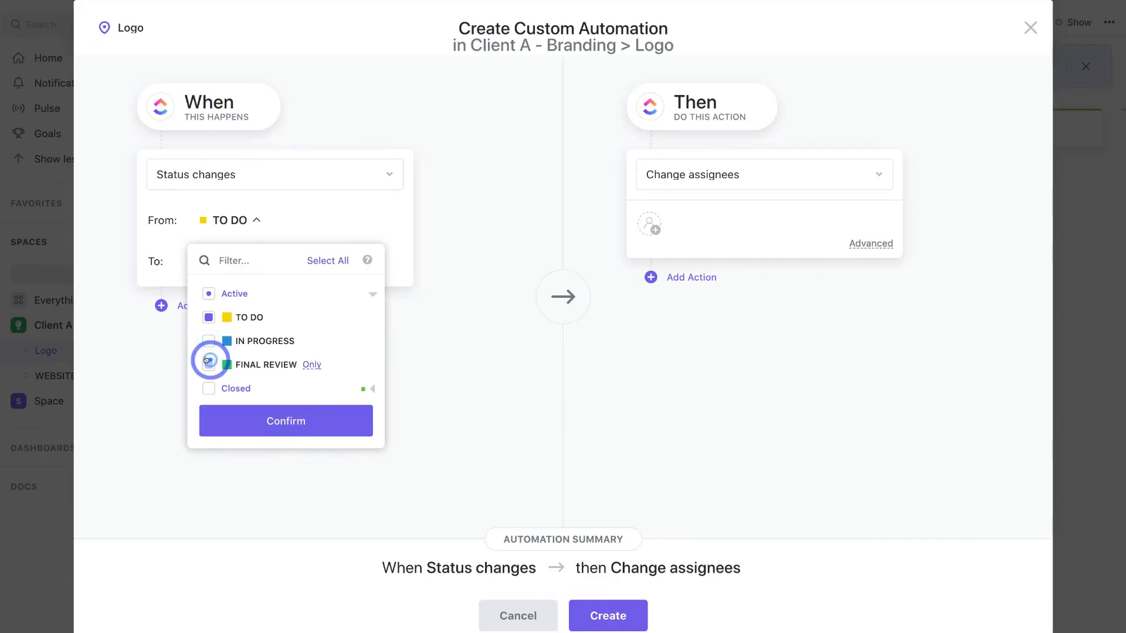
pyautogui.click(297, 420)
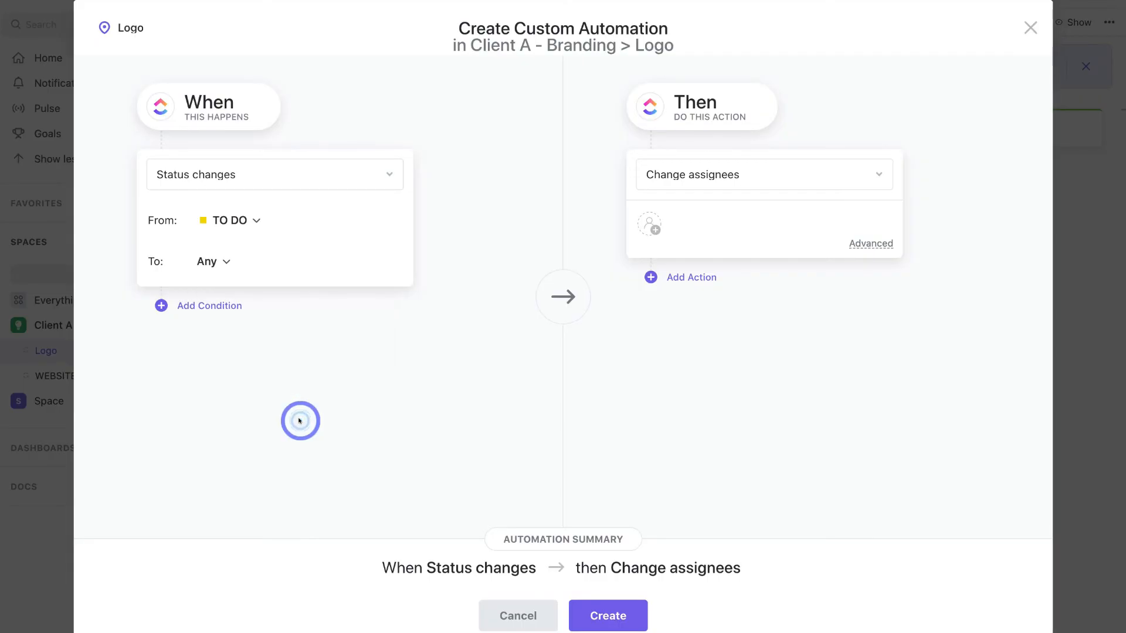
# Limit the trigger's destination status to IN PROGRESS only.
pyautogui.click(212, 261)
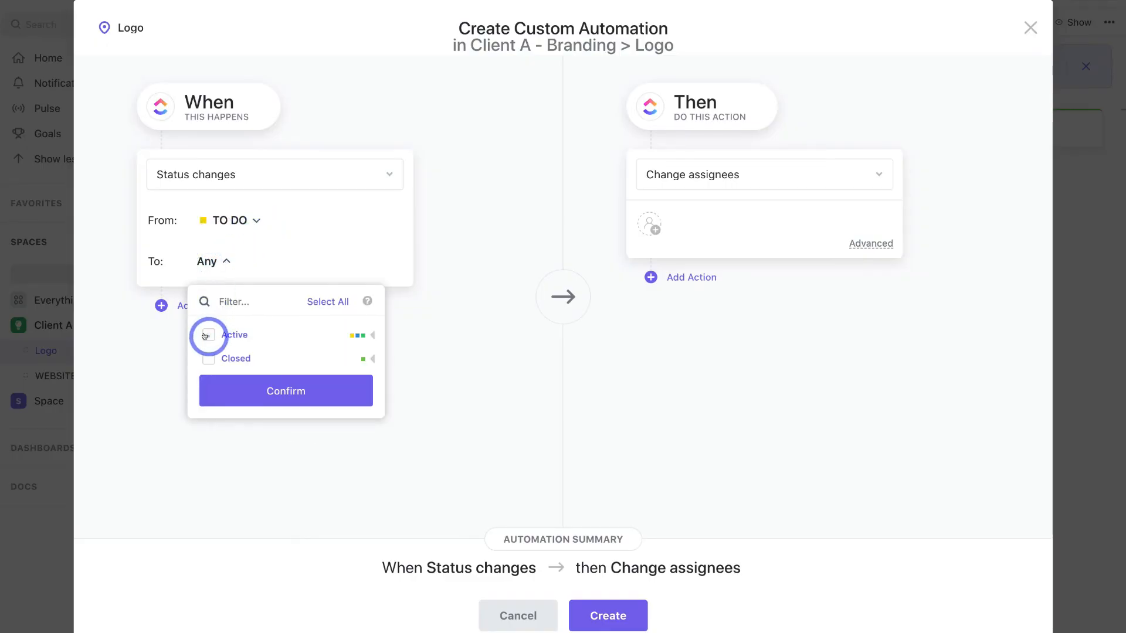
pyautogui.click(372, 333)
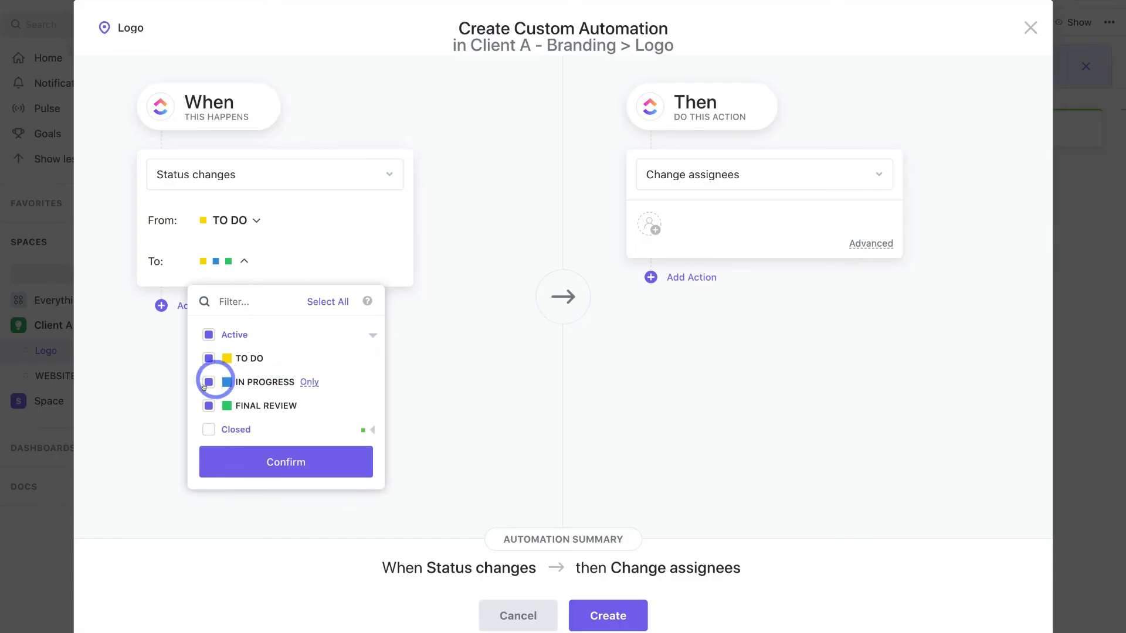
pyautogui.click(208, 405)
pyautogui.click(209, 359)
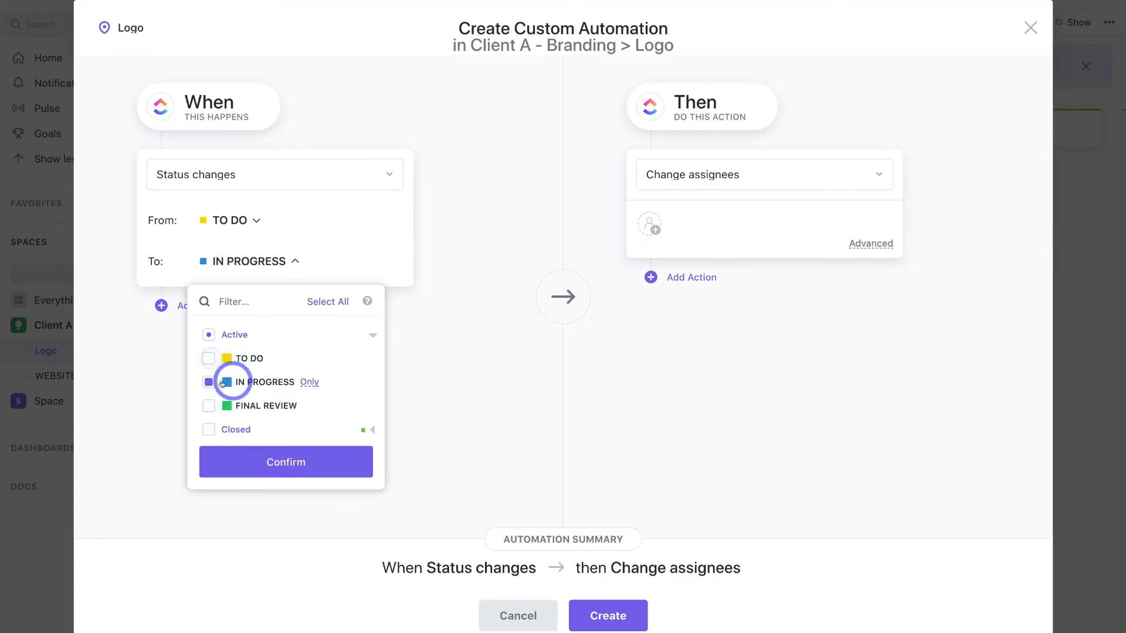
pyautogui.click(276, 460)
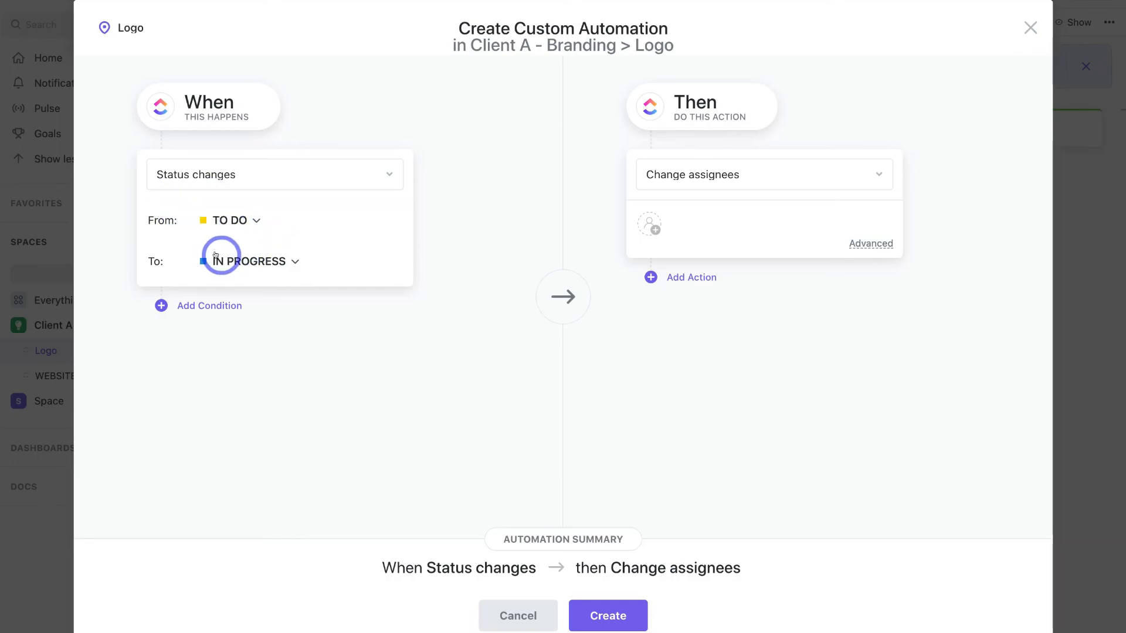
# Keep Change assignees as the action, choose the designer's account as assignee, and create the automation.
pyautogui.click(739, 177)
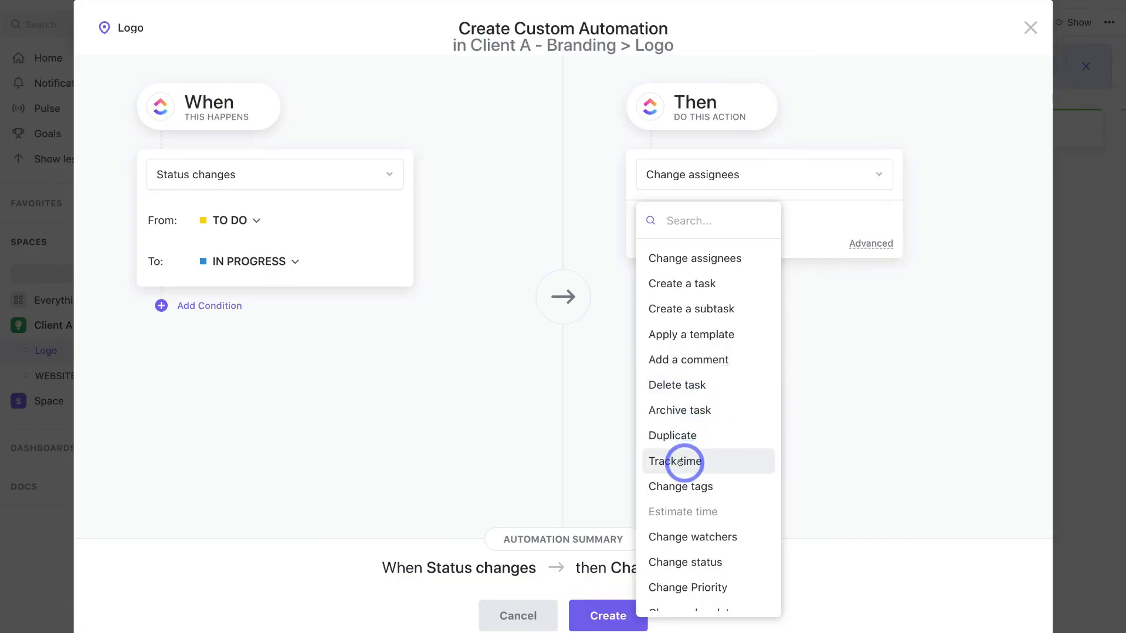
pyautogui.click(681, 261)
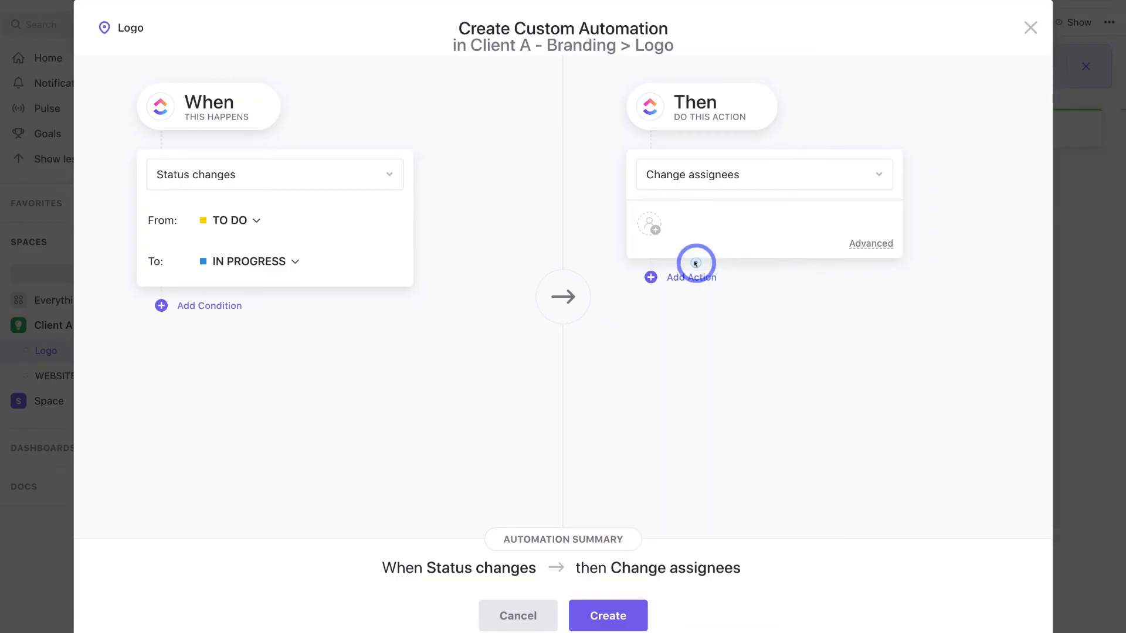
pyautogui.click(649, 224)
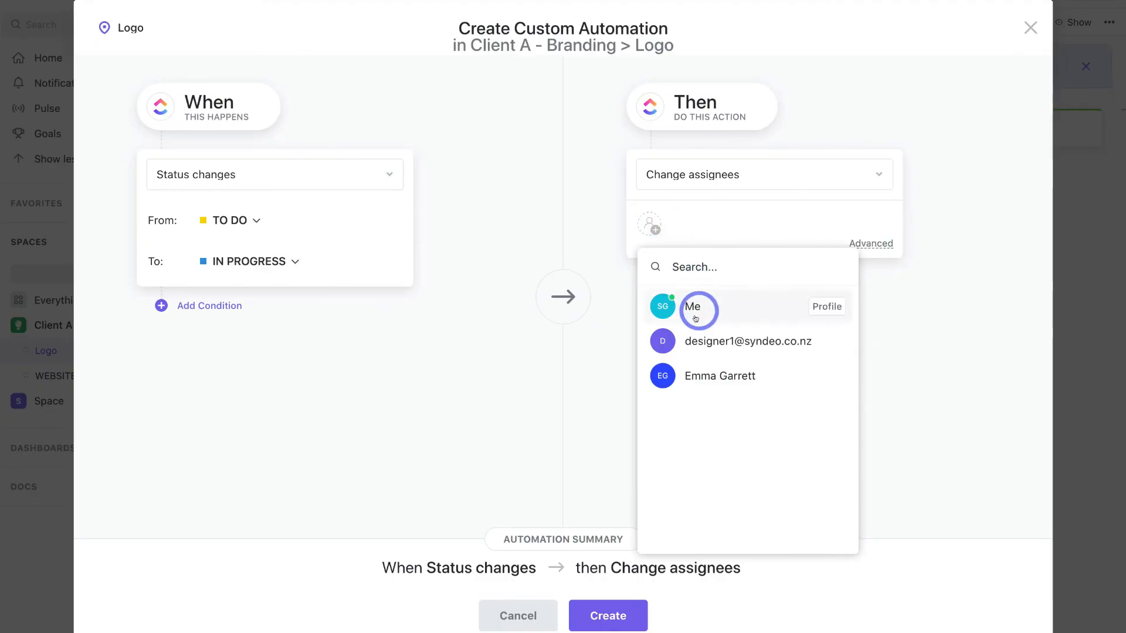
pyautogui.click(702, 341)
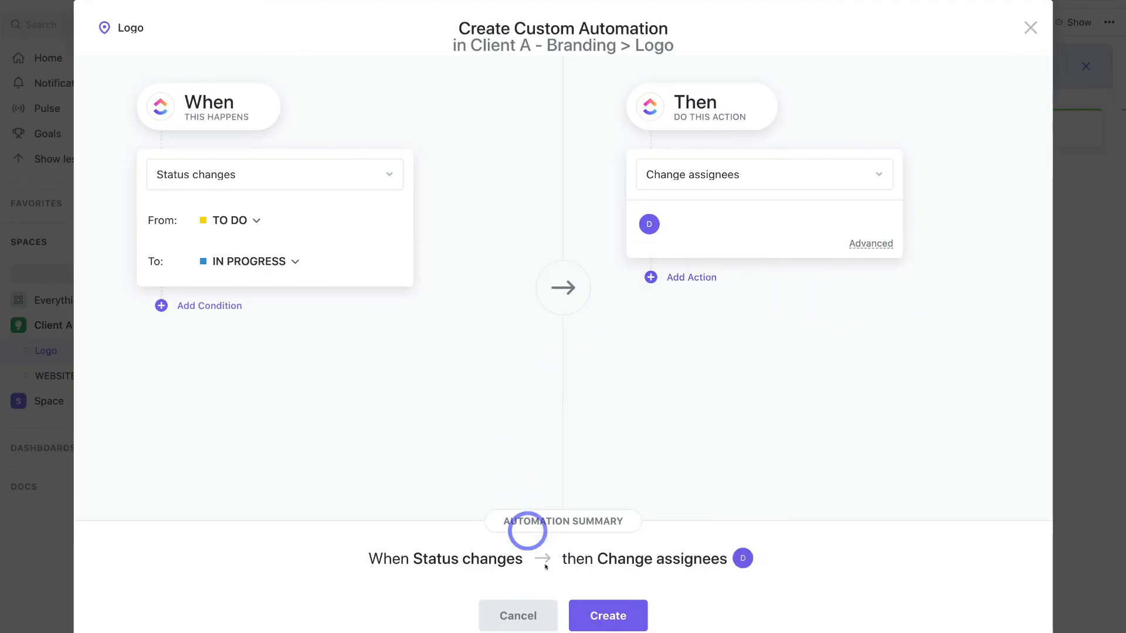
pyautogui.click(592, 616)
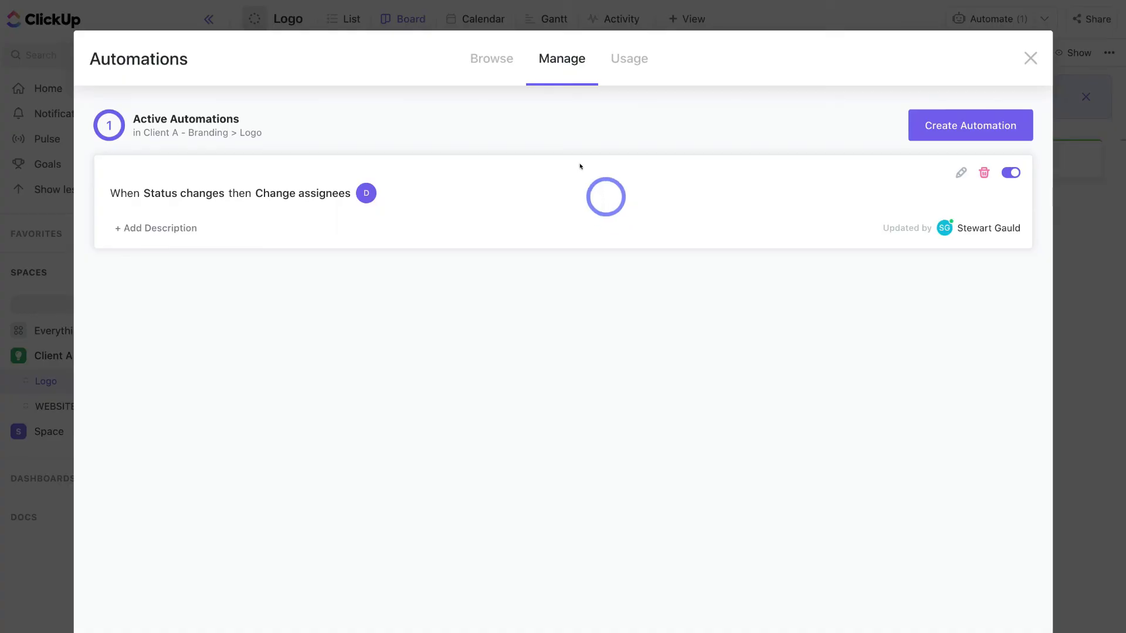
# Browse the Creation automation templates and return to the Logo board.
pyautogui.click(489, 58)
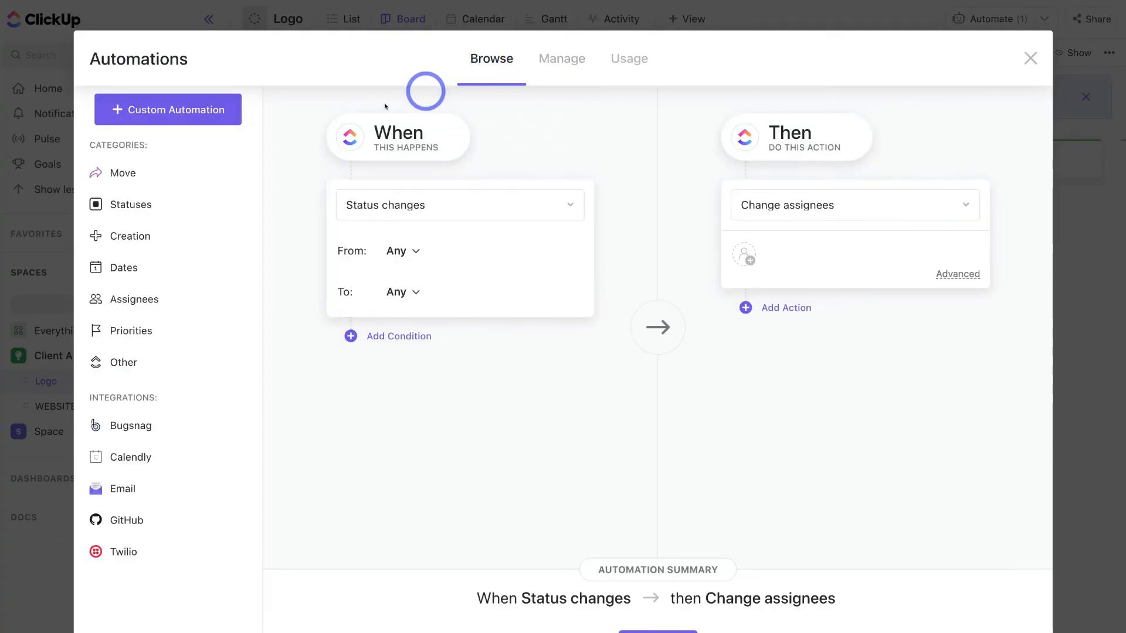
pyautogui.click(168, 232)
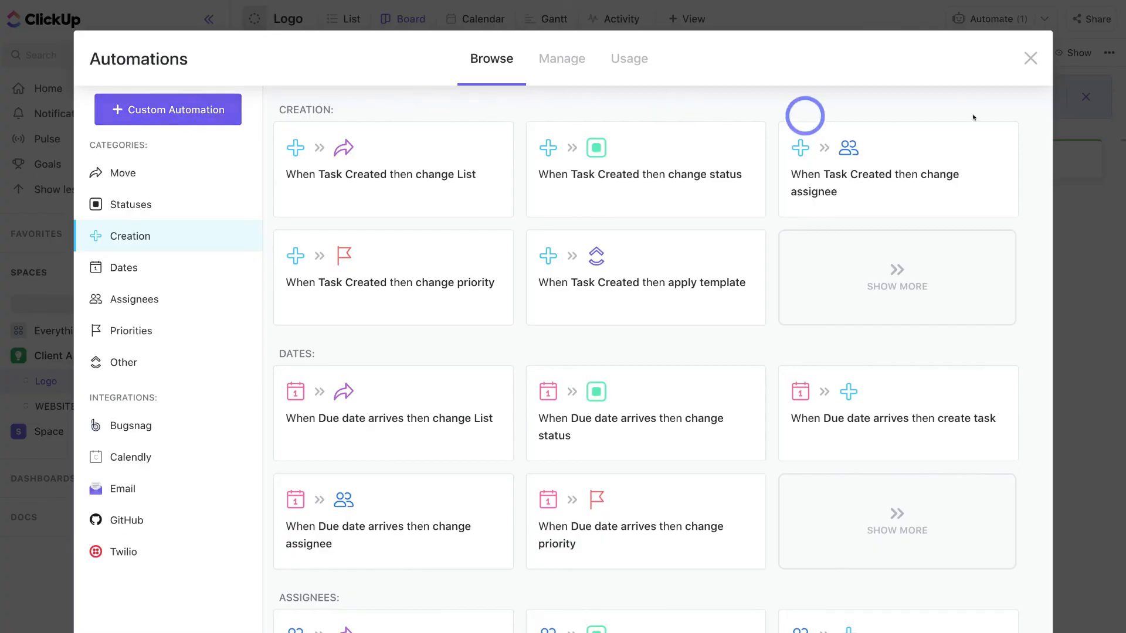
pyautogui.click(1026, 59)
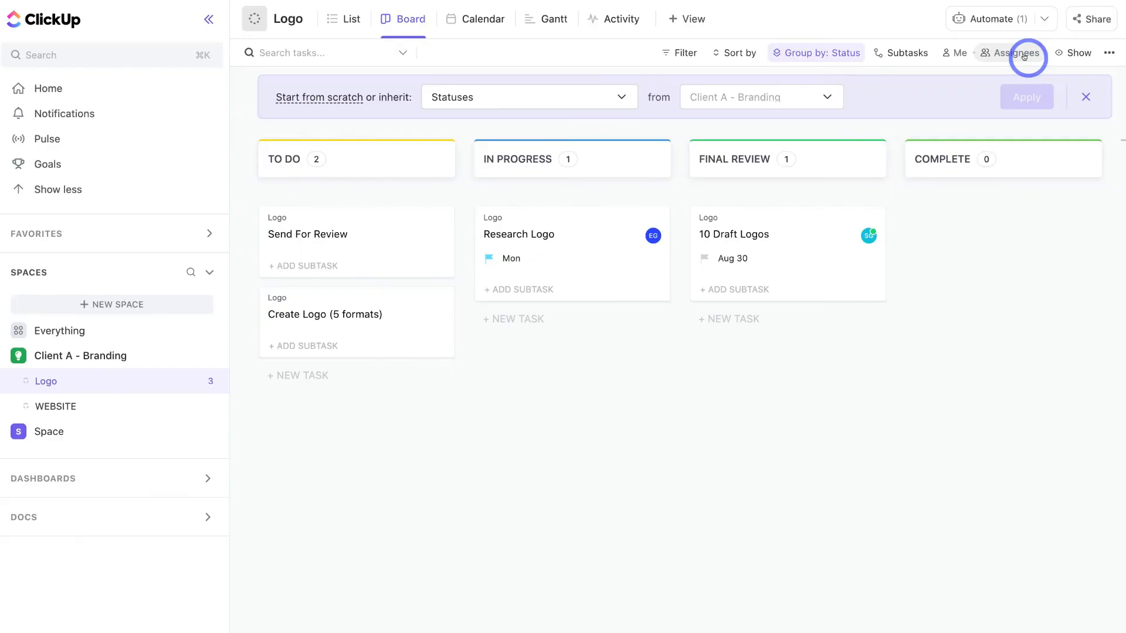